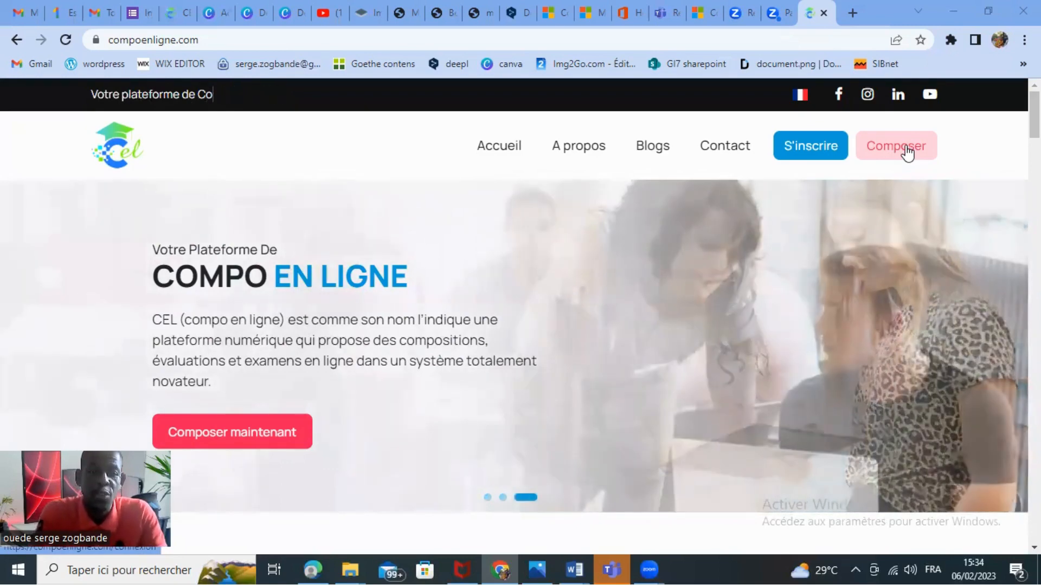
# Sign in to the teacher account with the prefilled credentials and open the Gestion des sujets page.
pyautogui.click(906, 151)
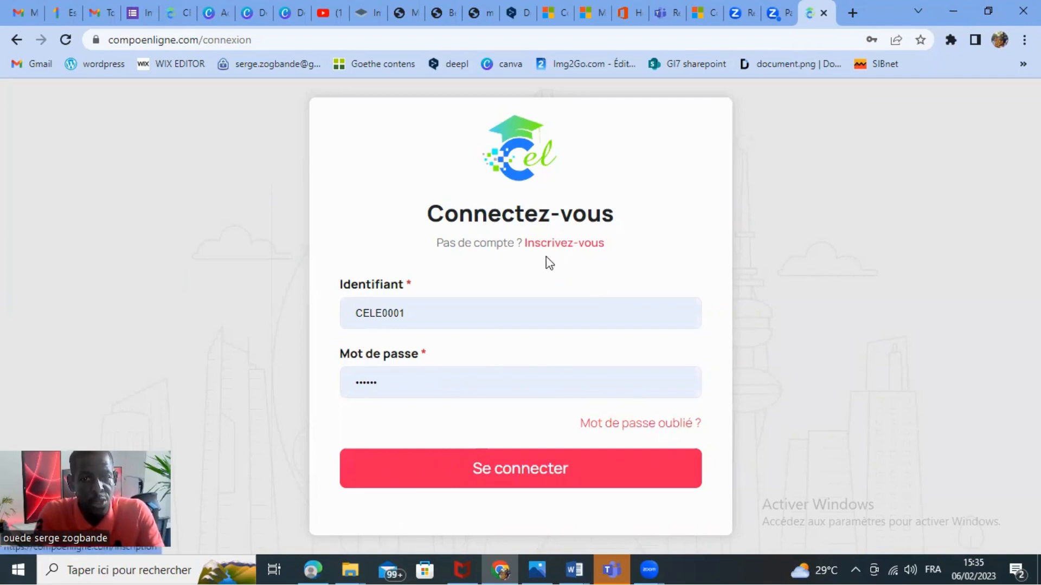
pyautogui.click(471, 479)
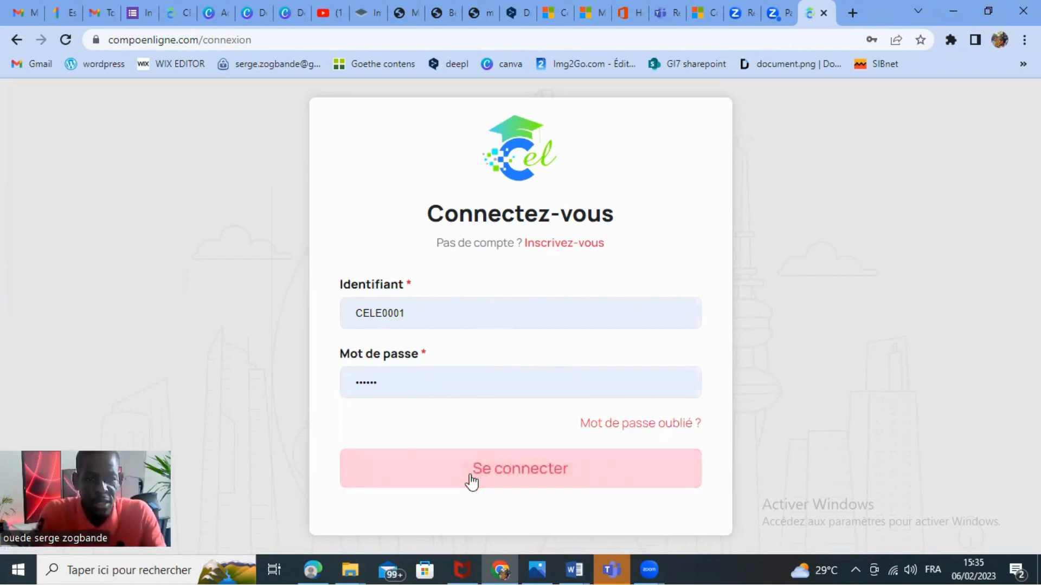
pyautogui.click(522, 481)
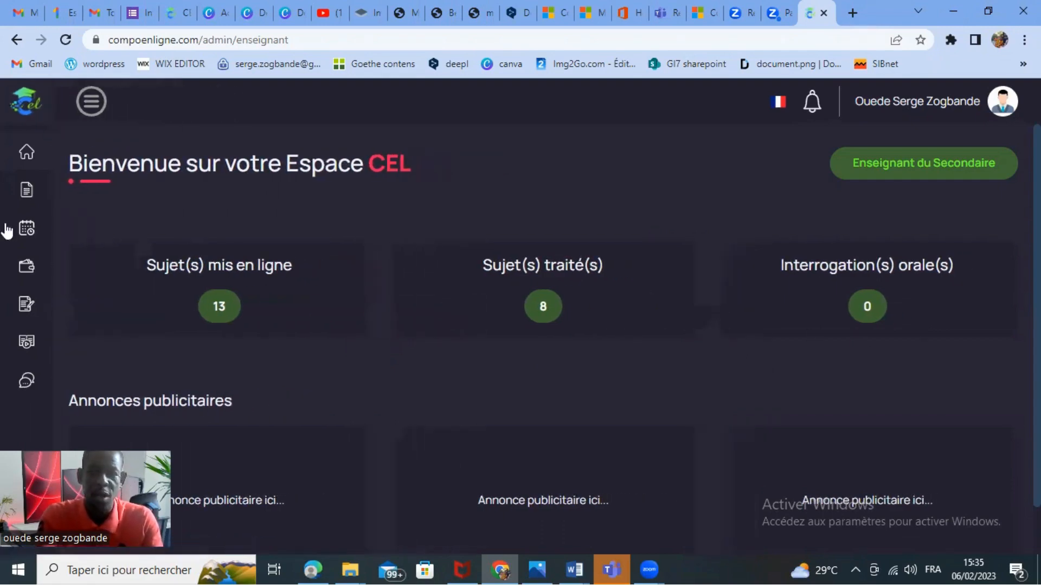
pyautogui.moveTo(51, 186)
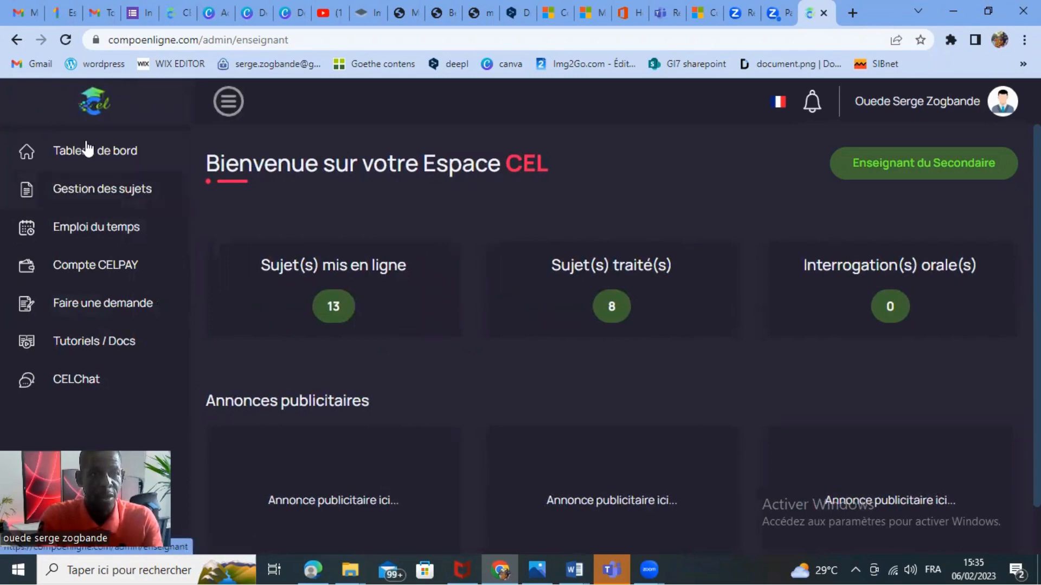
pyautogui.click(79, 191)
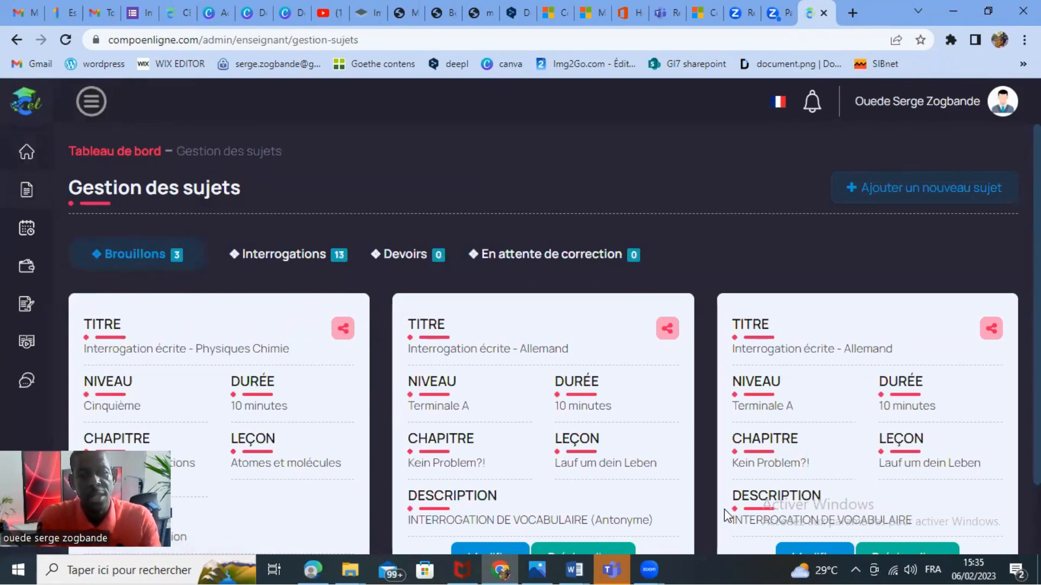
# Look through the existing Interrogations, examining each one's level, duration, chapter, lesson and description.
pyautogui.click(299, 262)
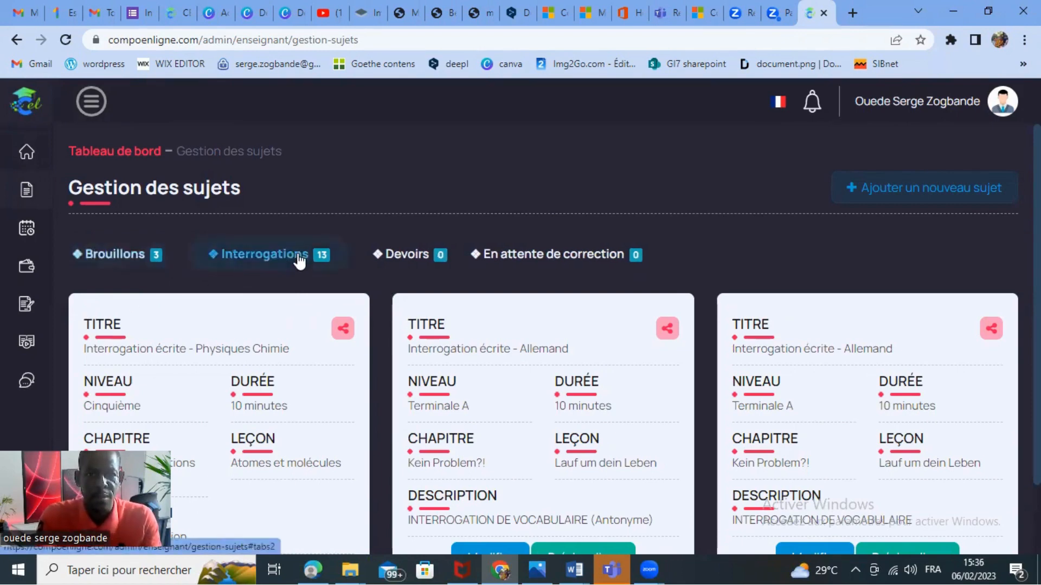
pyautogui.scroll(-10, 542, 336)
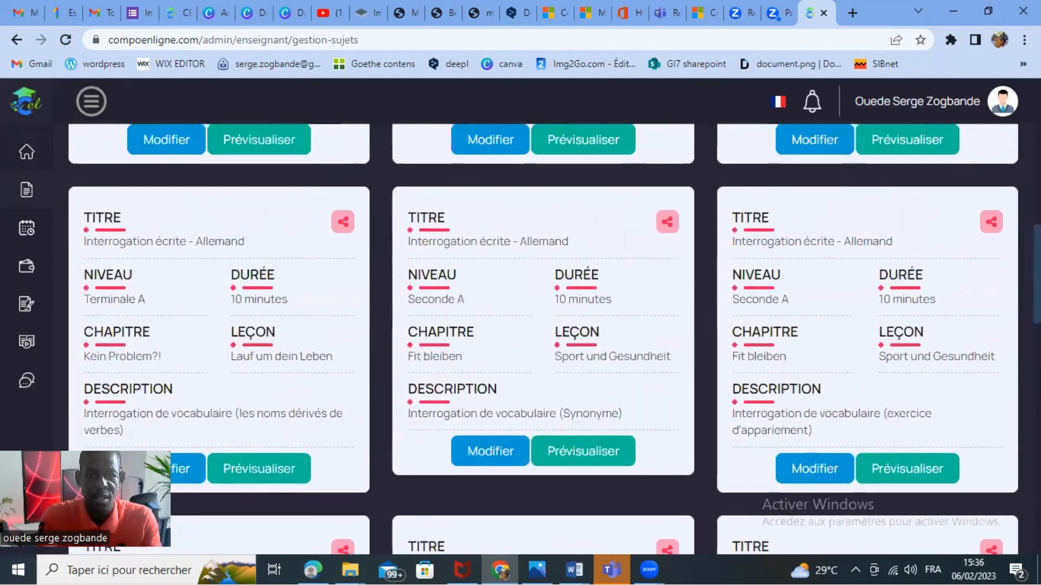
pyautogui.scroll(-9, 542, 336)
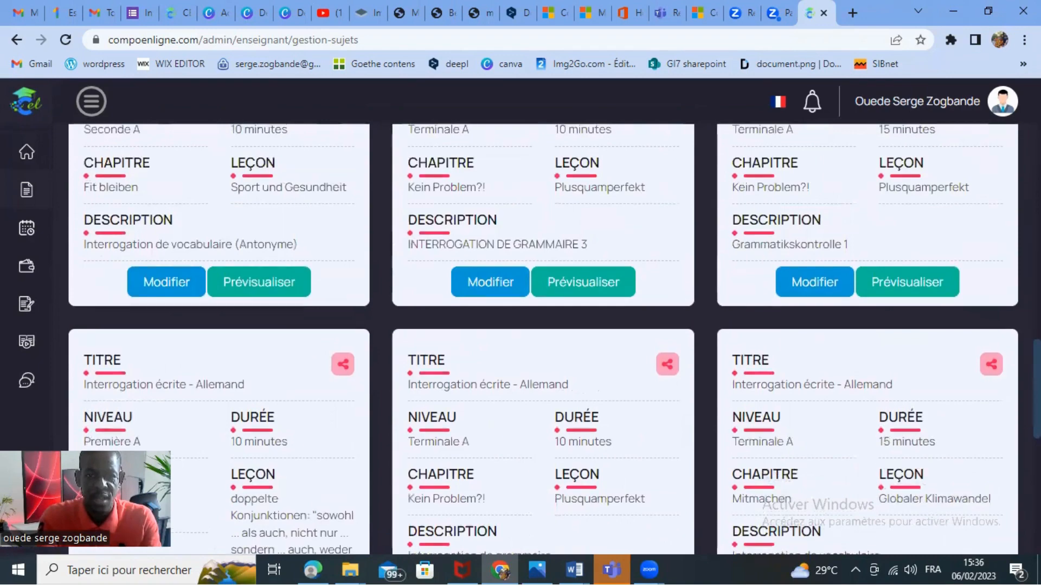
pyautogui.scroll(2, 542, 336)
pyautogui.scroll(-1, 542, 336)
pyautogui.scroll(2, 542, 336)
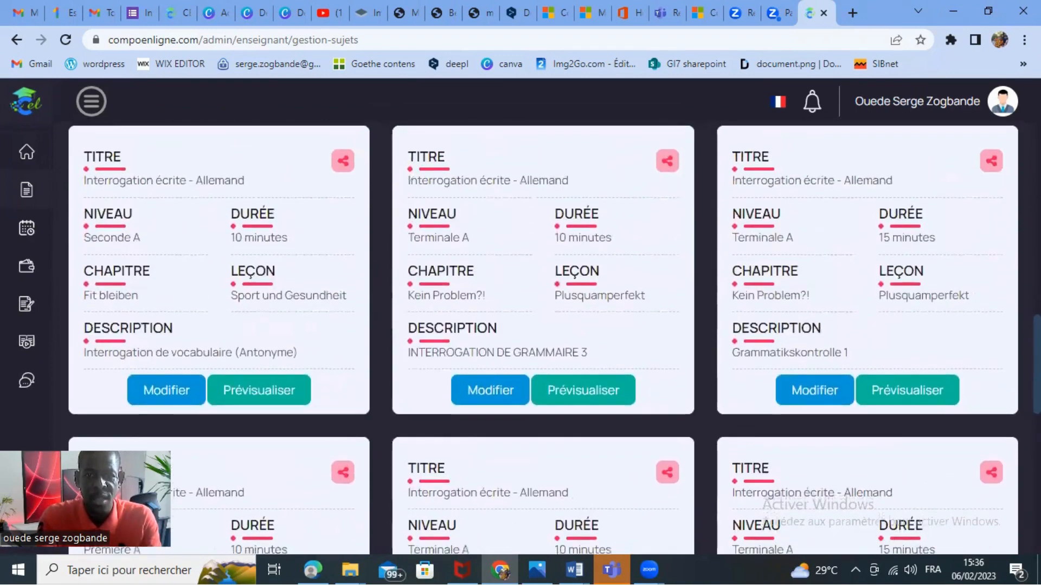
pyautogui.scroll(2, 542, 336)
pyautogui.scroll(-1, 542, 336)
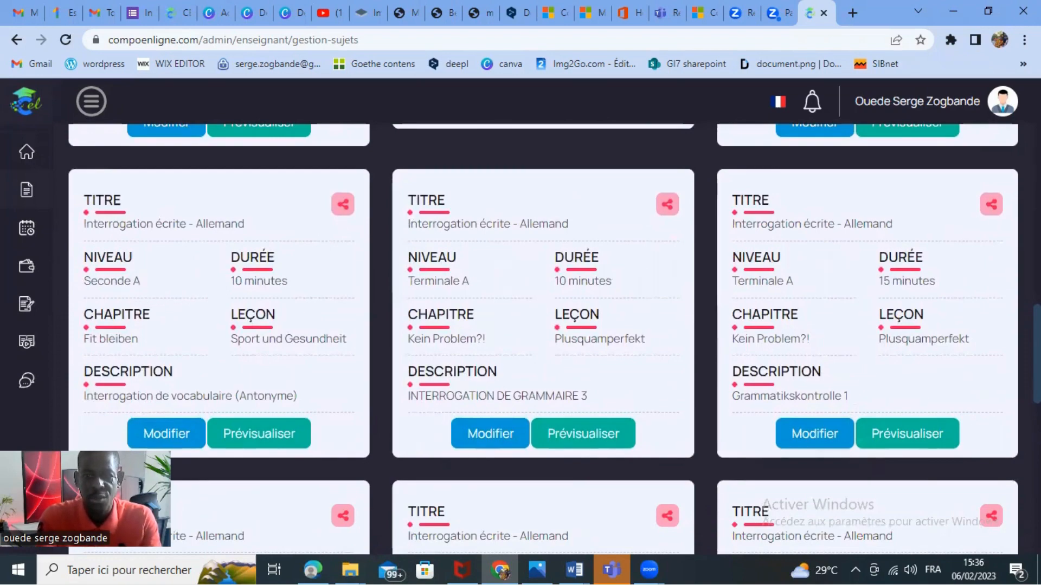
pyautogui.scroll(-7, 542, 336)
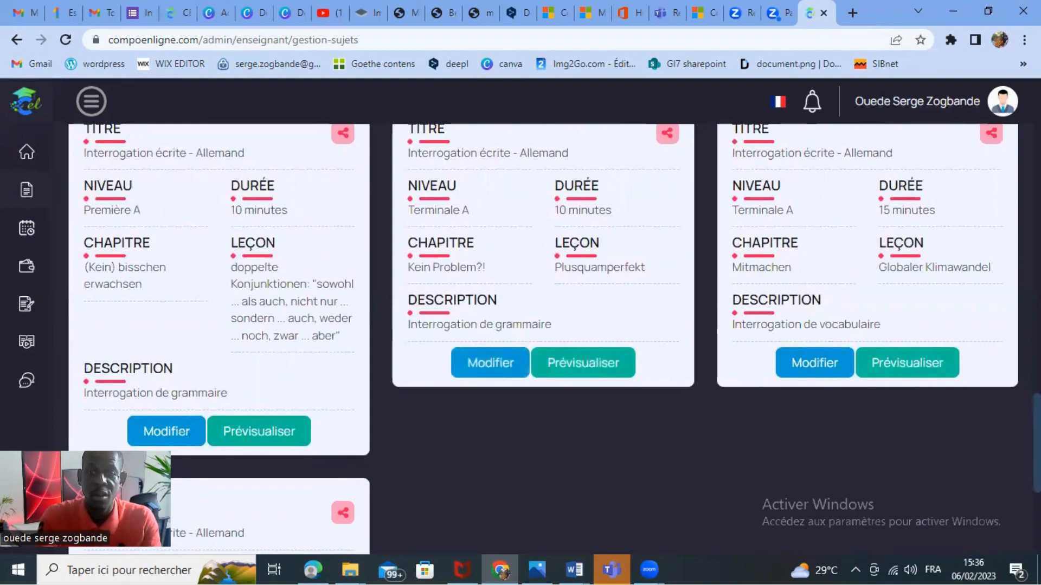
pyautogui.scroll(-1, 542, 339)
pyautogui.scroll(3, 542, 339)
pyautogui.scroll(-4, 542, 339)
pyautogui.scroll(4, 542, 339)
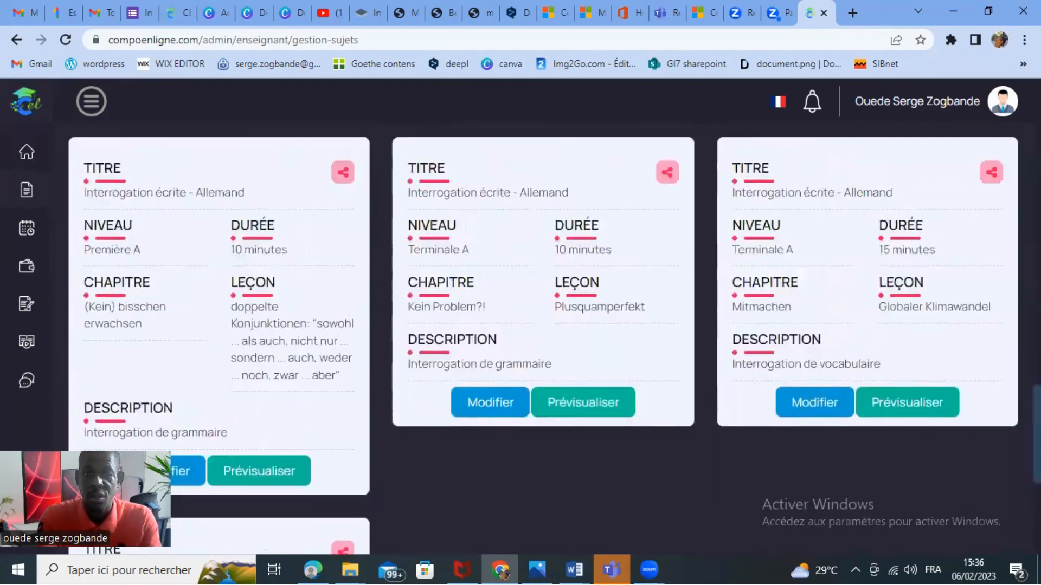
pyautogui.scroll(-3, 542, 338)
pyautogui.scroll(9, 542, 339)
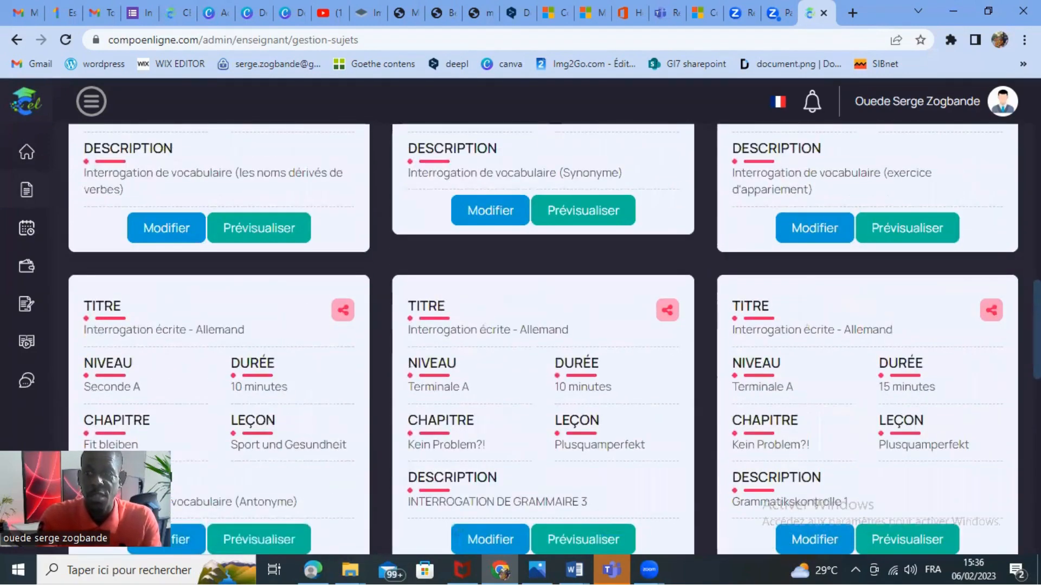
pyautogui.scroll(10, 542, 339)
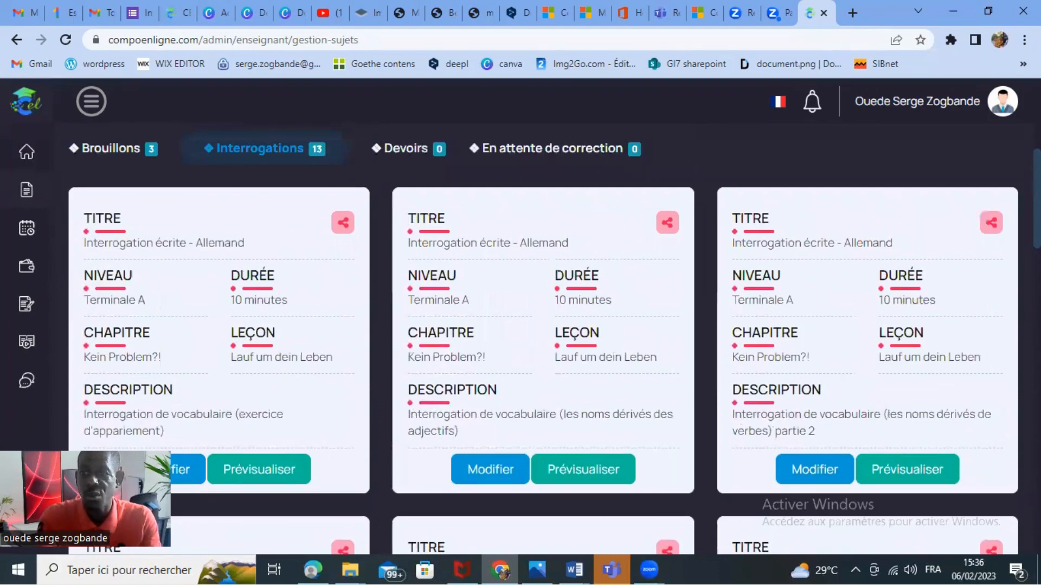
pyautogui.scroll(2, 413, 369)
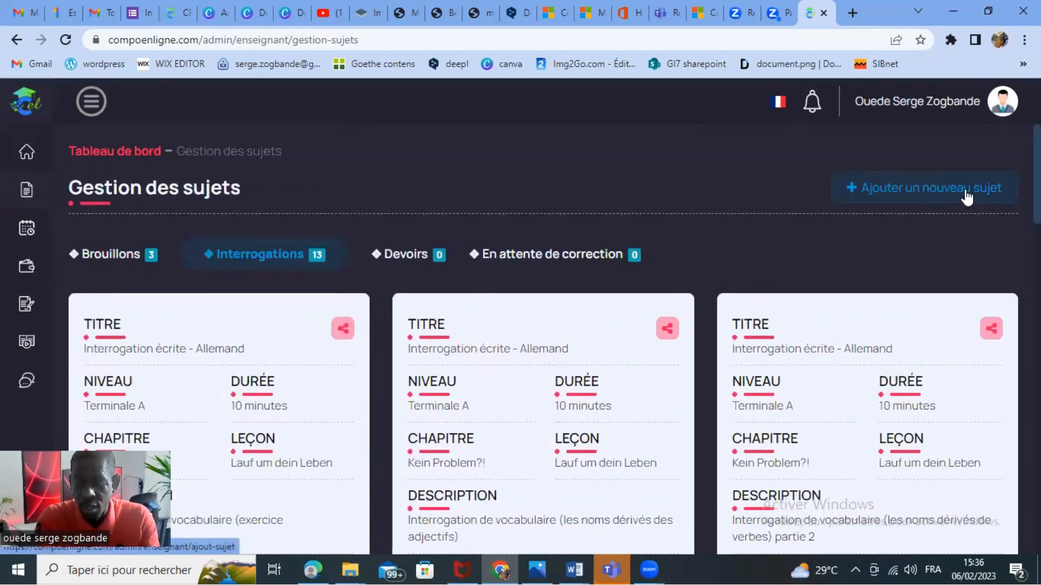
# Start a new sujet and set its type to Interrogation écrite.
pyautogui.click(944, 191)
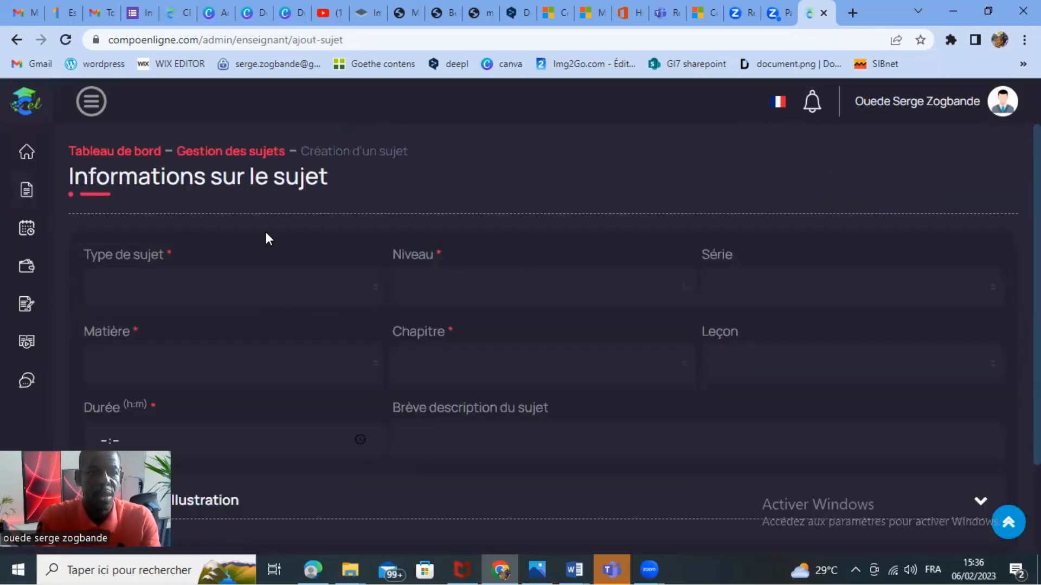
pyautogui.click(311, 286)
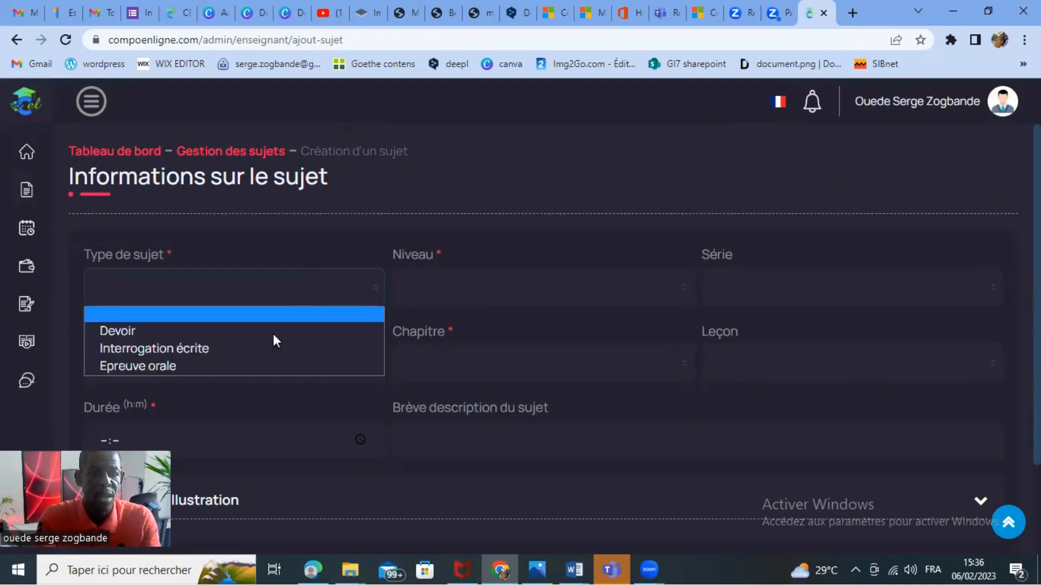
pyautogui.click(193, 347)
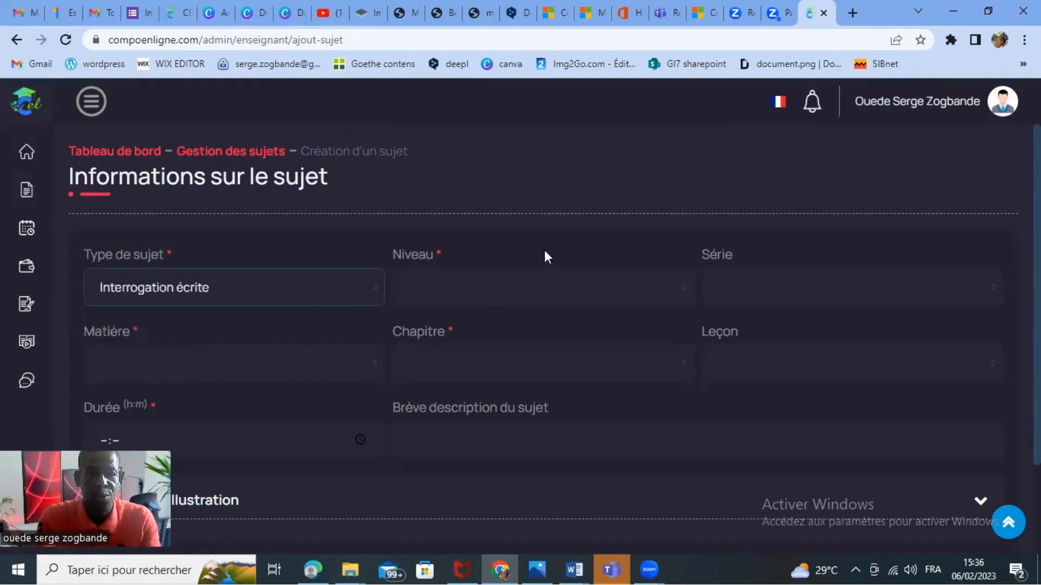
# Set the new sujet's Niveau to Première A and its Matière to Allemand.
pyautogui.click(625, 292)
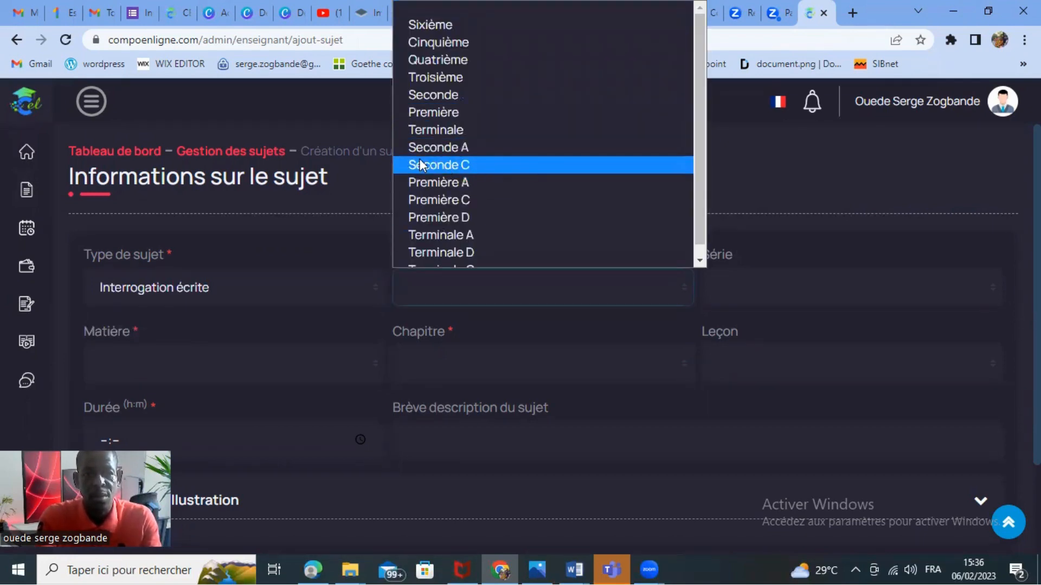
pyautogui.click(448, 182)
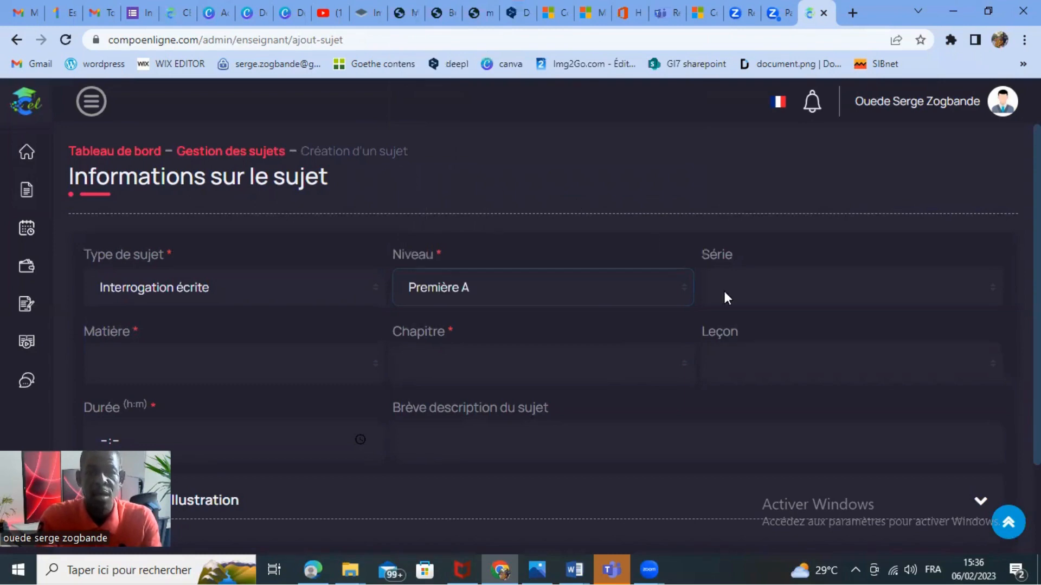
pyautogui.click(236, 362)
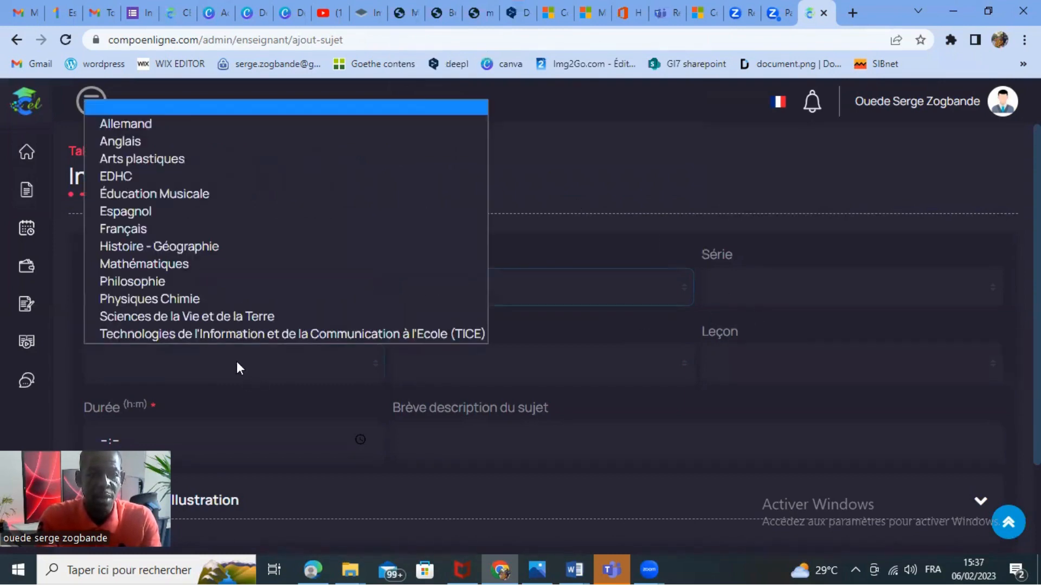
pyautogui.click(127, 123)
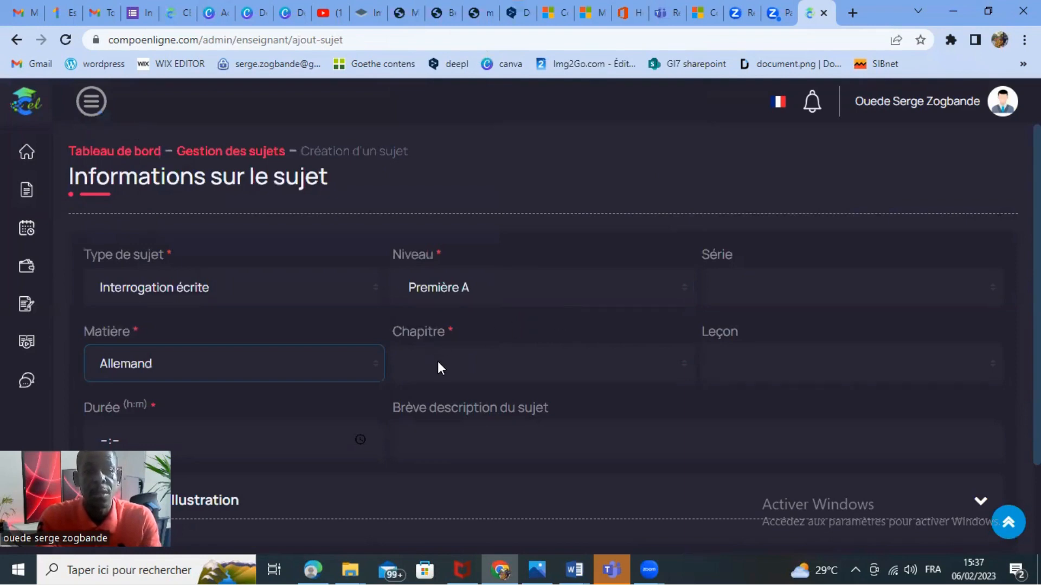
# Change the Matière to Philosophie and the Niveau to Terminale A.
pyautogui.click(209, 370)
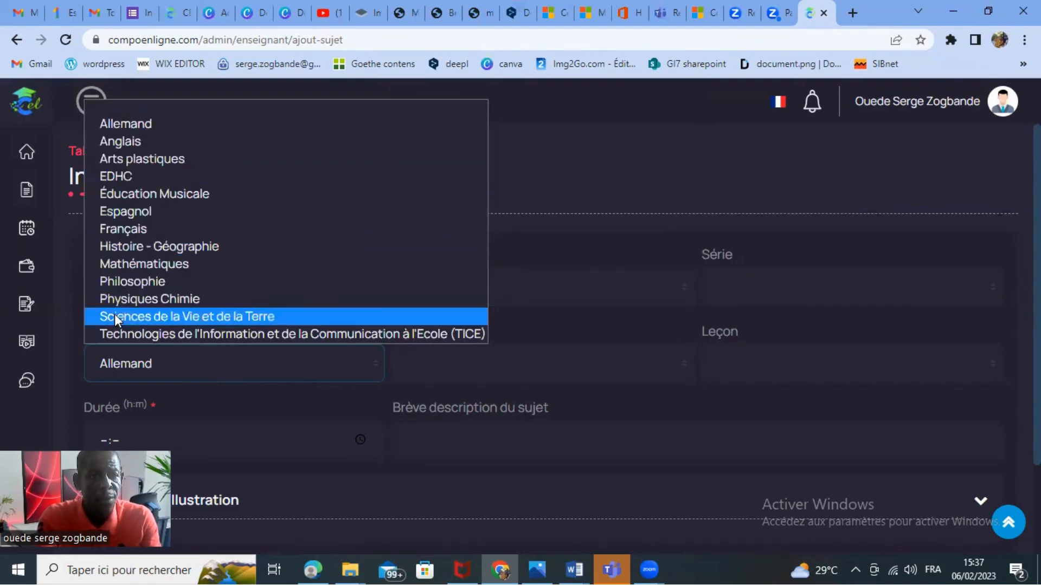
pyautogui.click(157, 282)
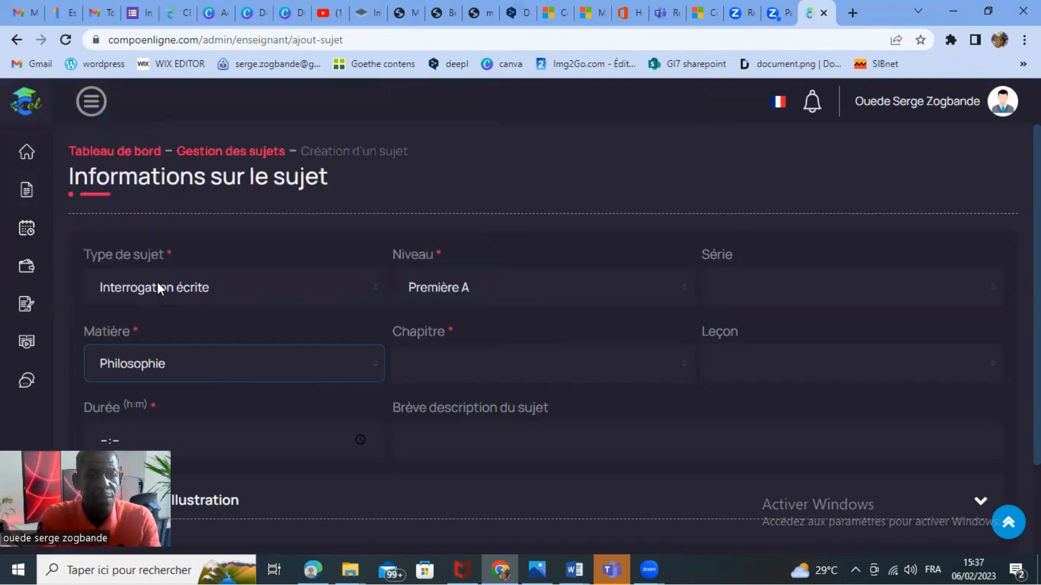
pyautogui.click(532, 366)
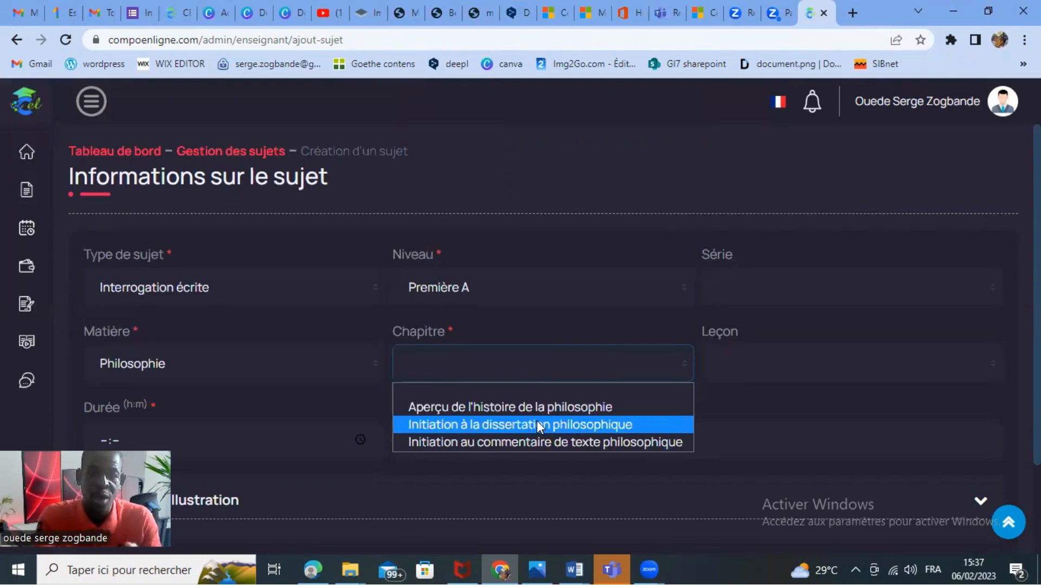
pyautogui.click(562, 284)
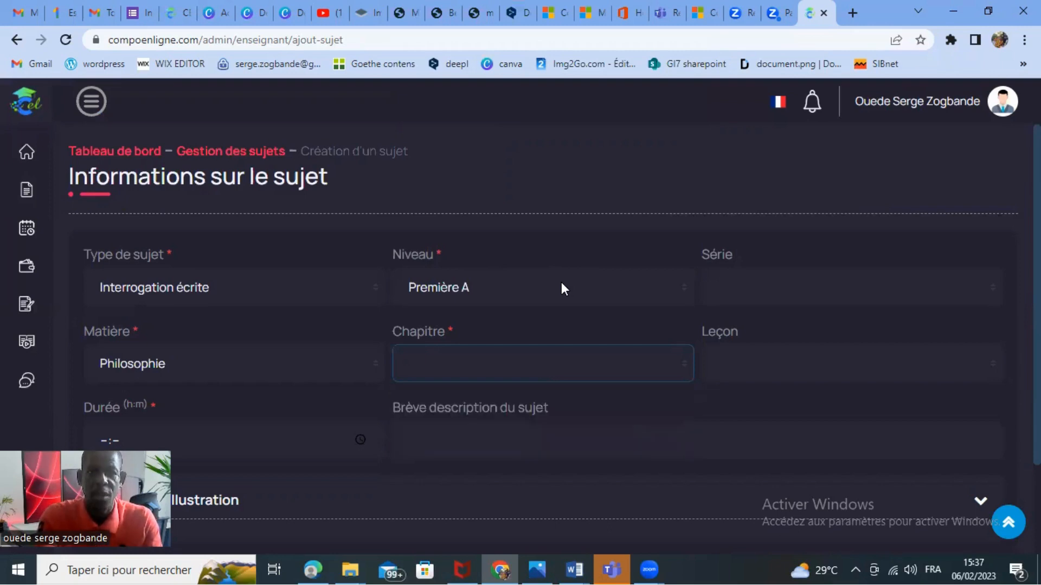
pyautogui.click(559, 284)
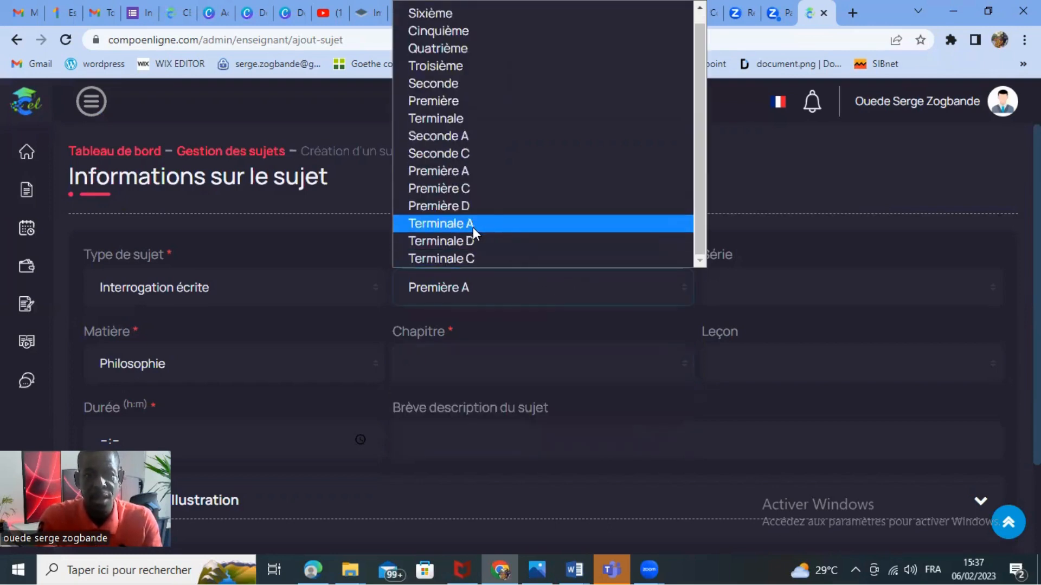
pyautogui.click(466, 224)
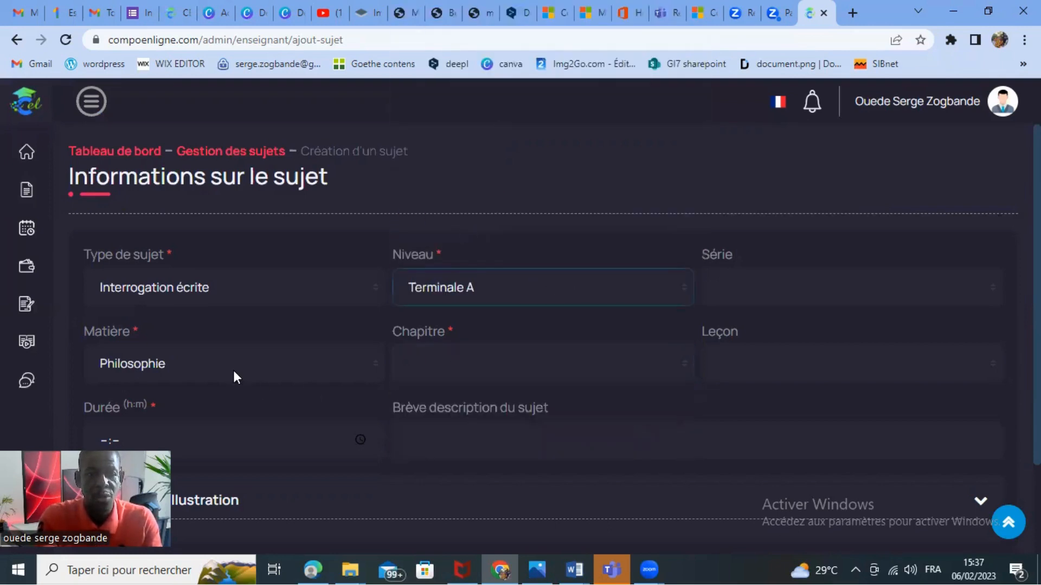
# Choose the chapter L'homme et la société and the lesson Dieu et la réligion.
pyautogui.click(514, 356)
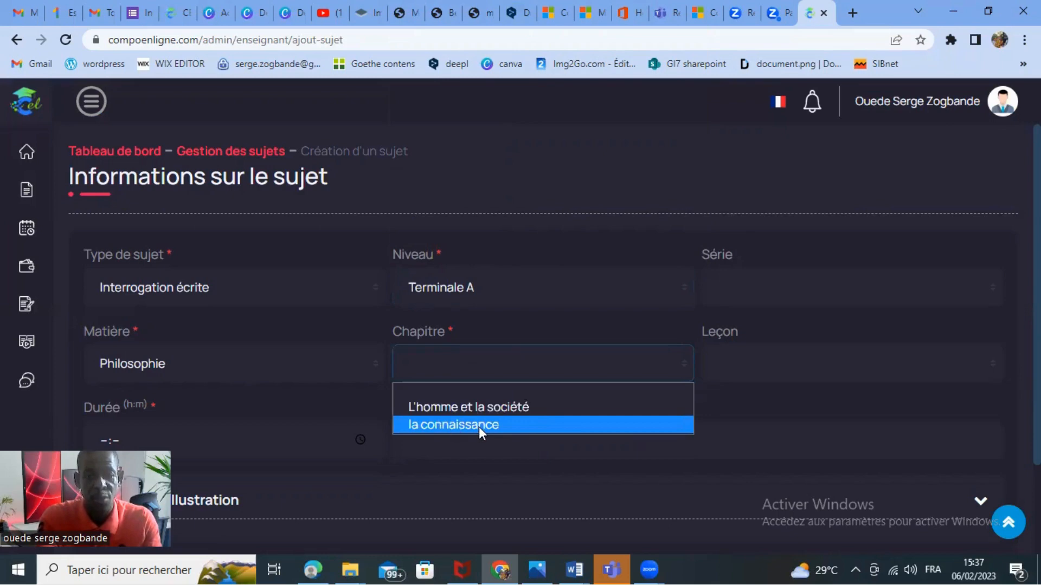
pyautogui.click(565, 407)
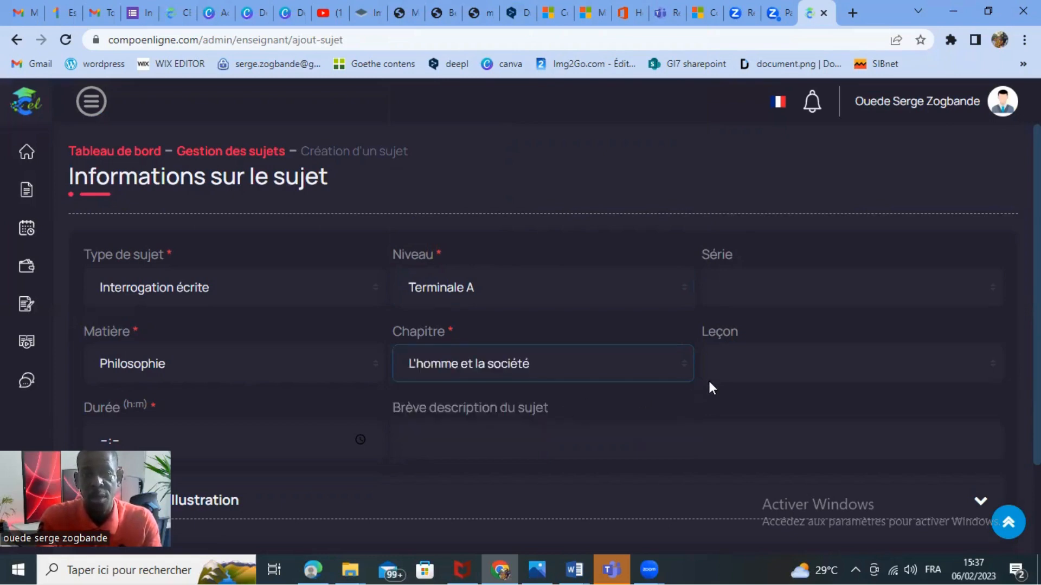
pyautogui.click(766, 361)
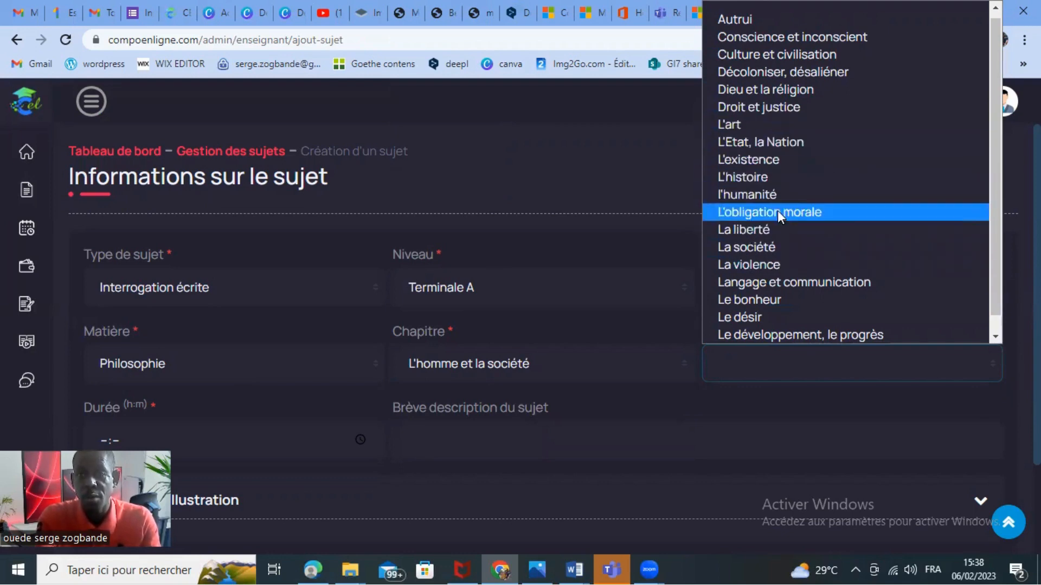
pyautogui.click(777, 90)
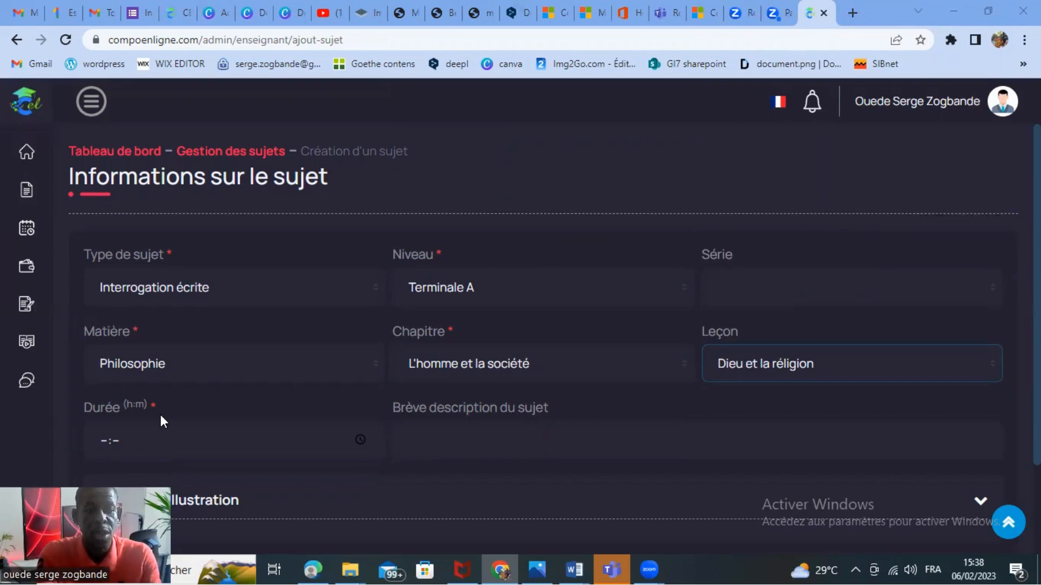
# Set the sujet's Durée to 00:15.
pyautogui.click(167, 461)
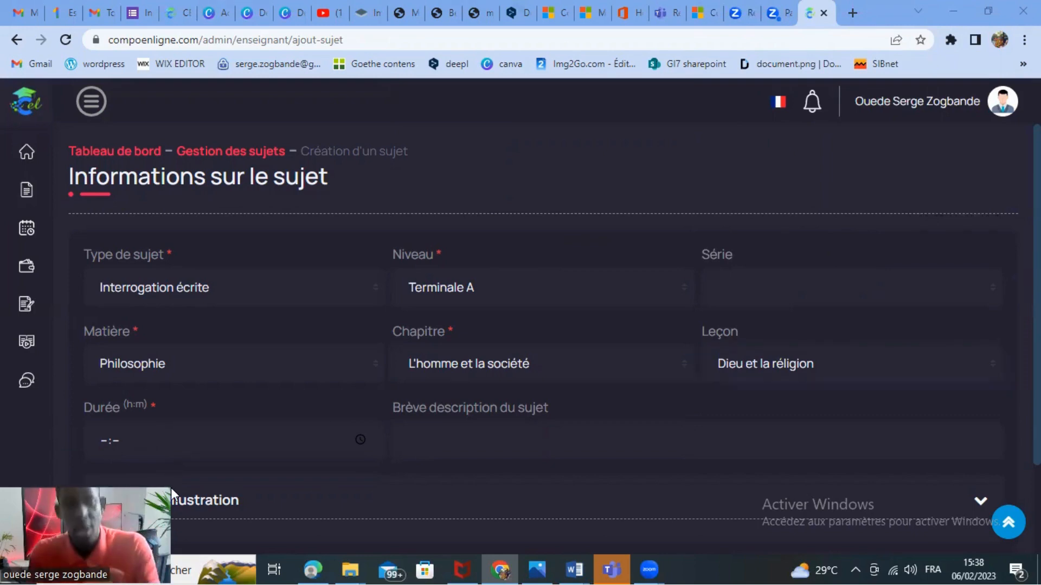
pyautogui.moveTo(67, 433)
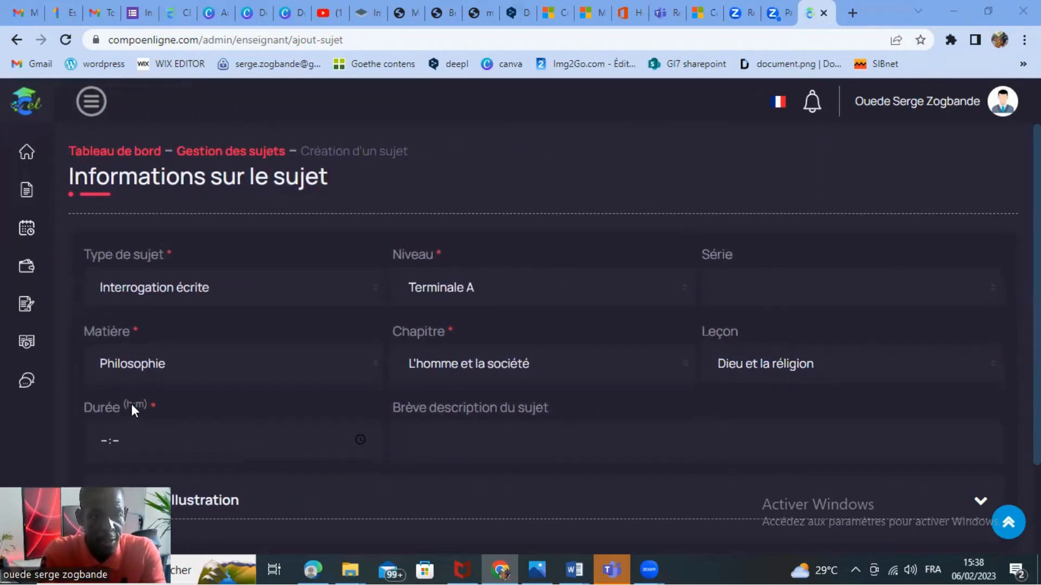
pyautogui.click(105, 439)
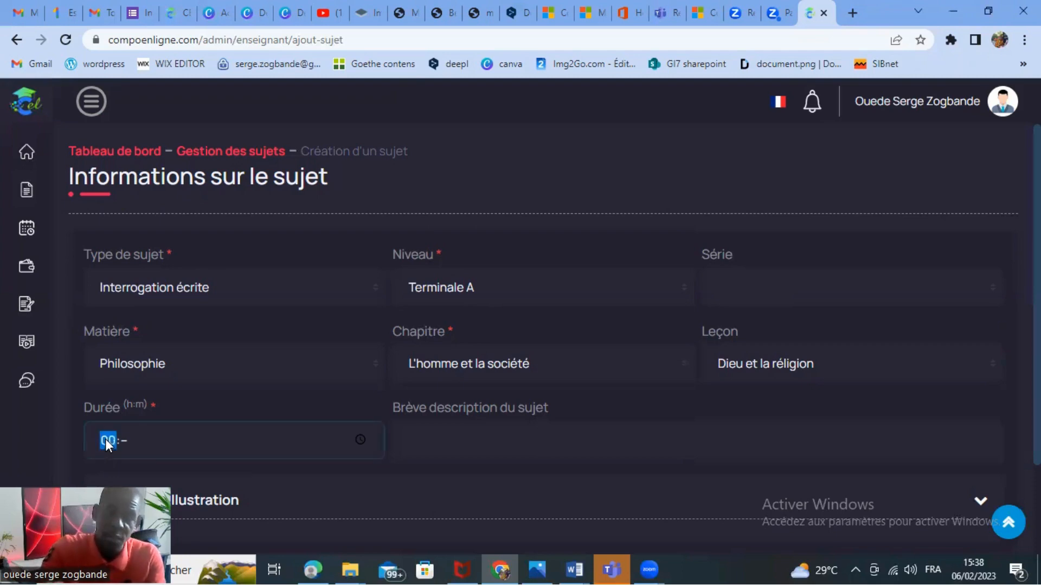
pyautogui.write('00')
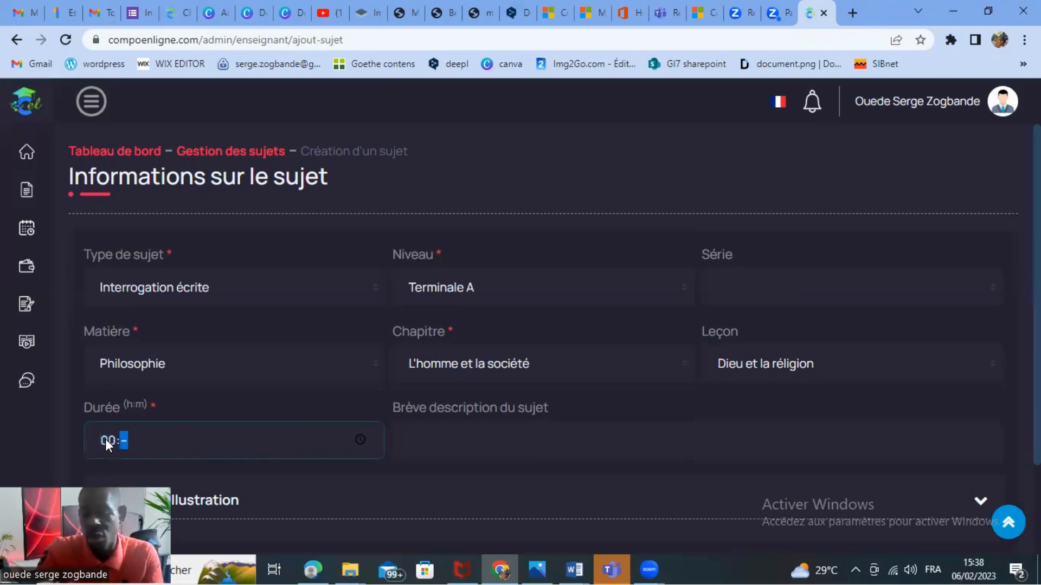
pyautogui.write('01')
pyautogui.write('15')
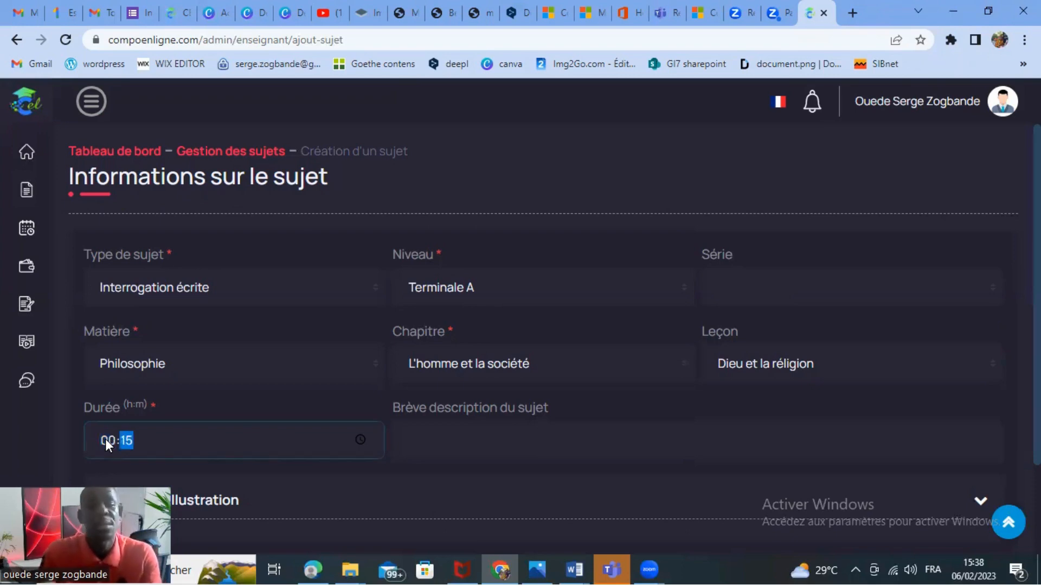
# Enter "interrogation citation" as the brief description of the sujet.
pyautogui.click(443, 434)
pyautogui.write('i')
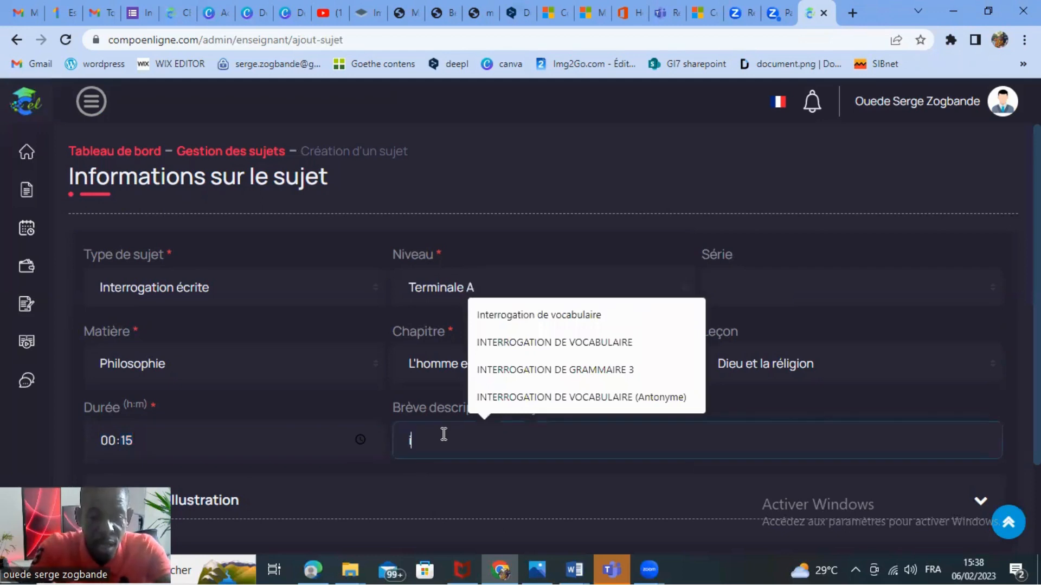
pyautogui.write('nterrog')
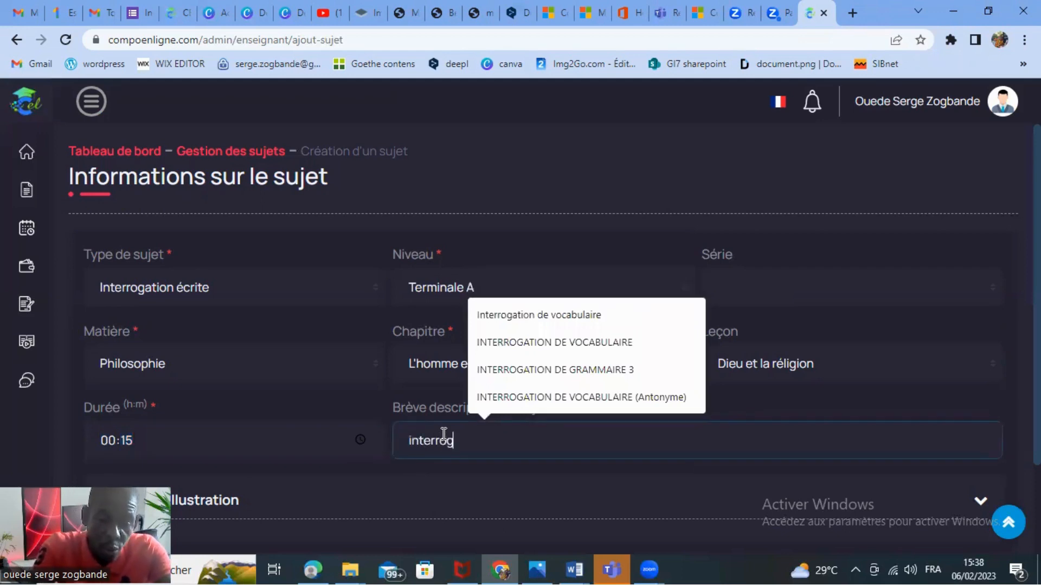
pyautogui.write('ation')
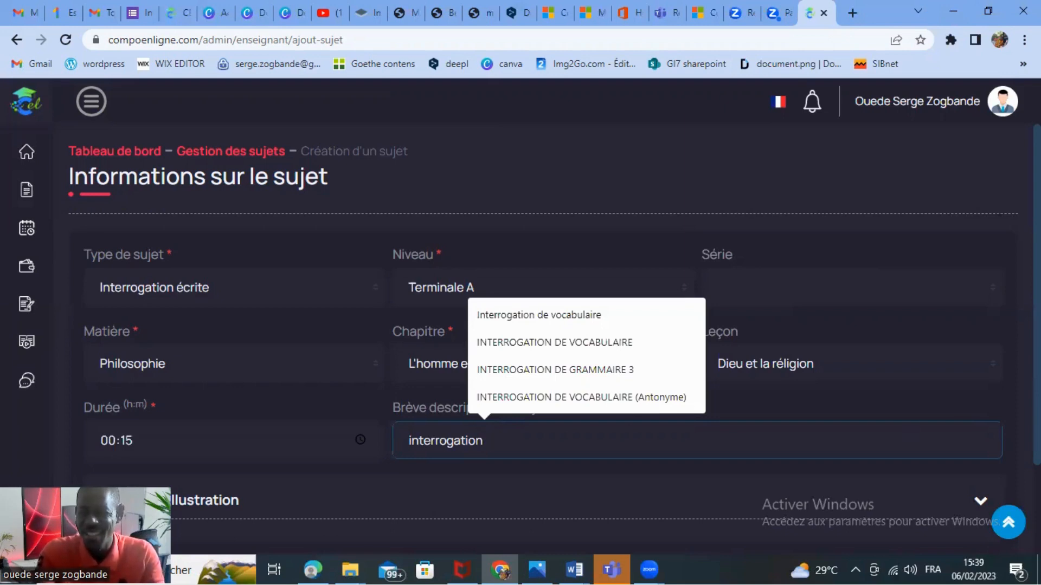
pyautogui.scroll(-1, 553, 336)
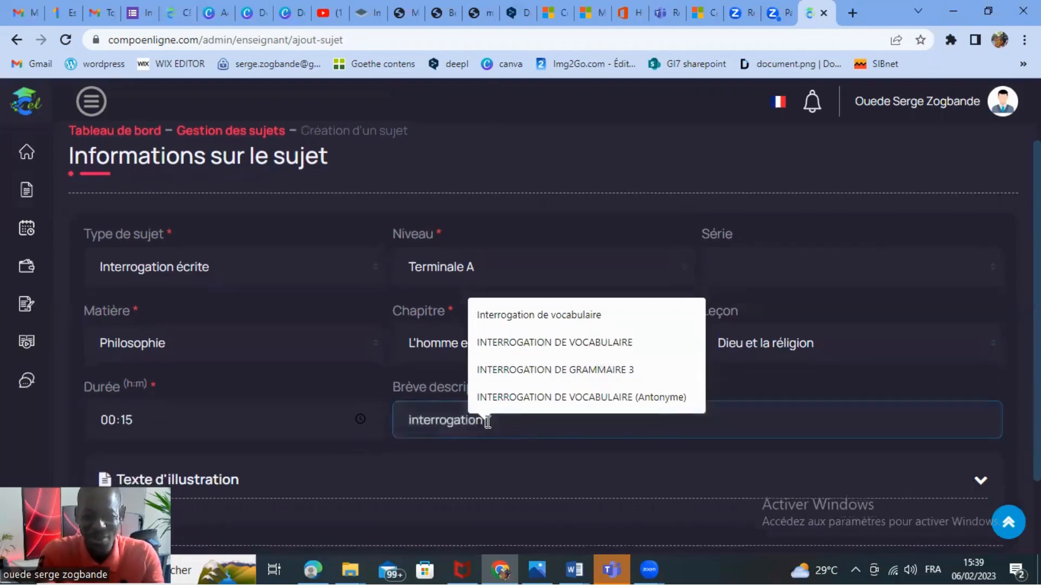
pyautogui.write('cita')
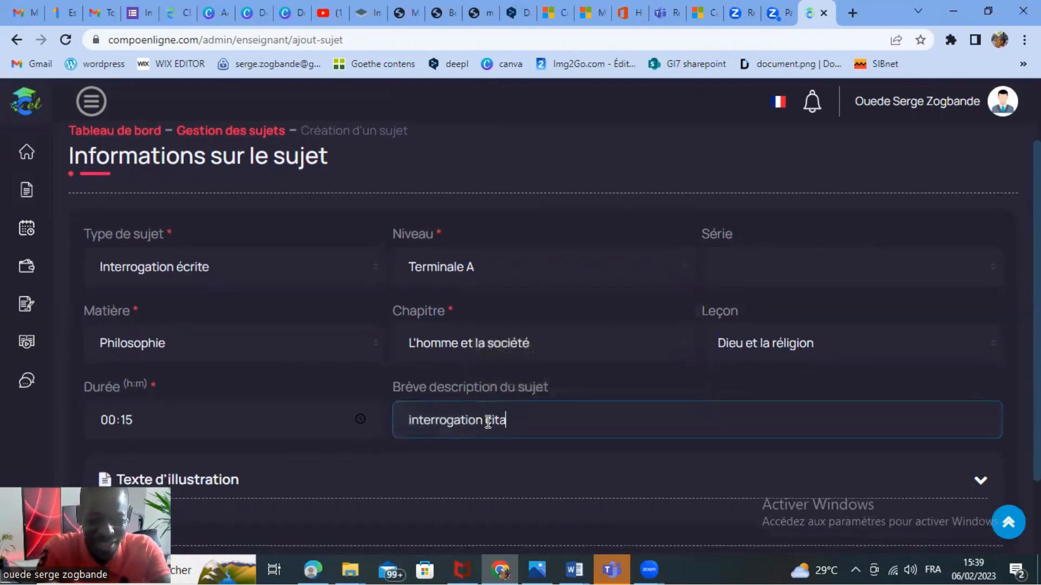
pyautogui.write('tion')
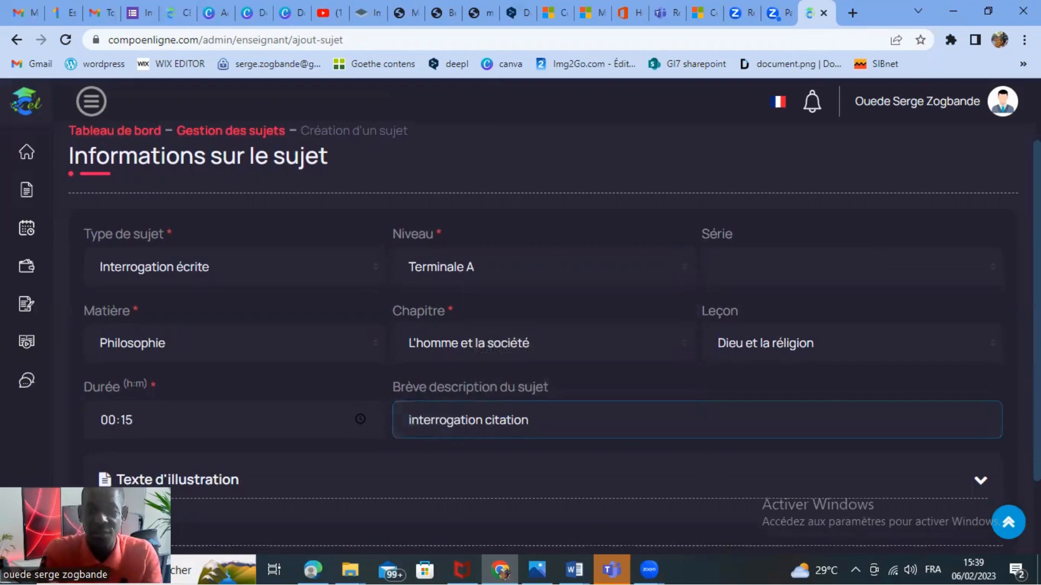
# Expand the Texte d'illustration section and write the title CONSIGNES in its editor.
pyautogui.scroll(-2, 562, 344)
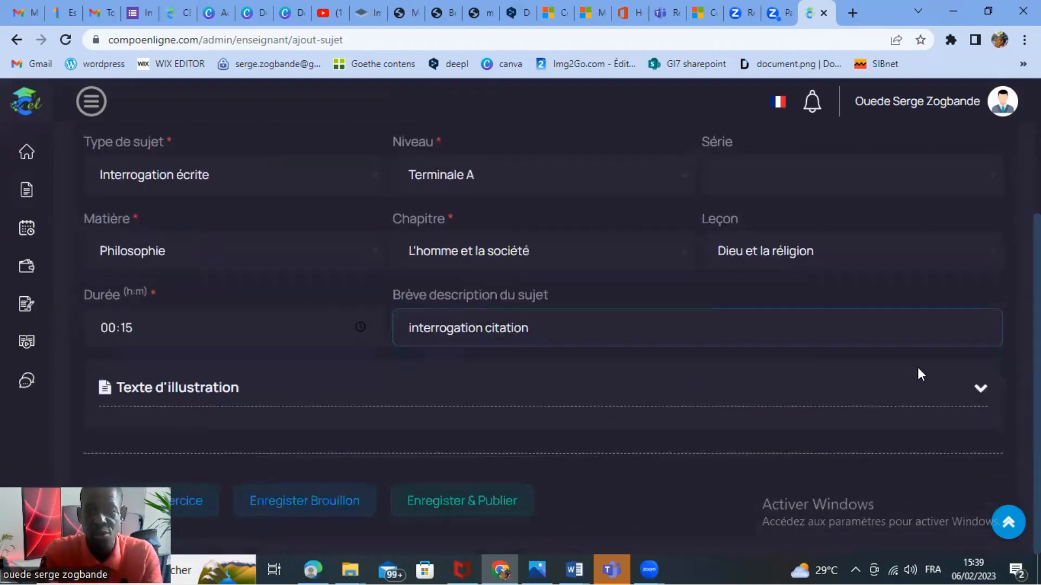
pyautogui.click(980, 395)
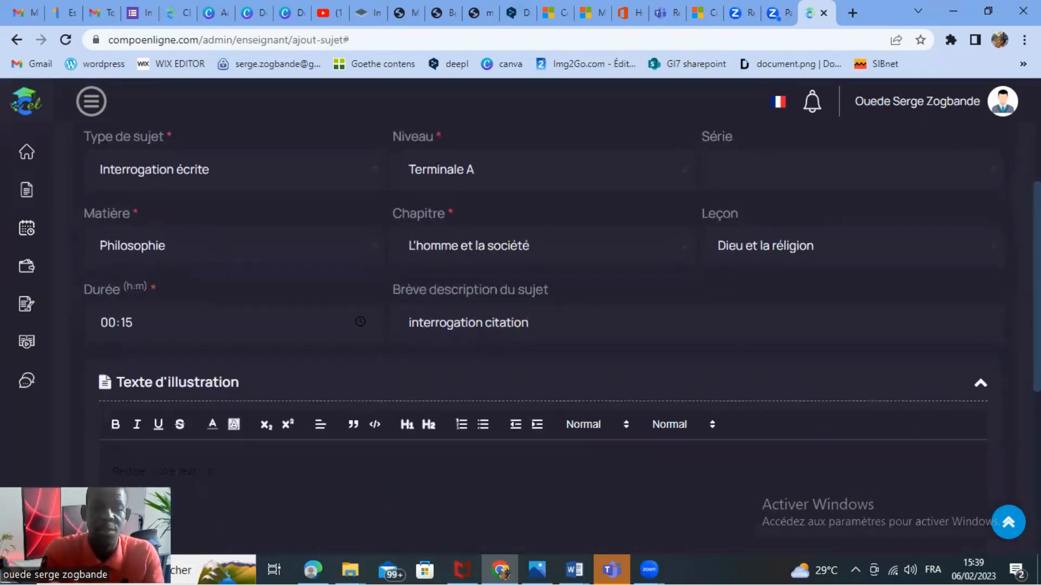
pyautogui.scroll(-4, 720, 393)
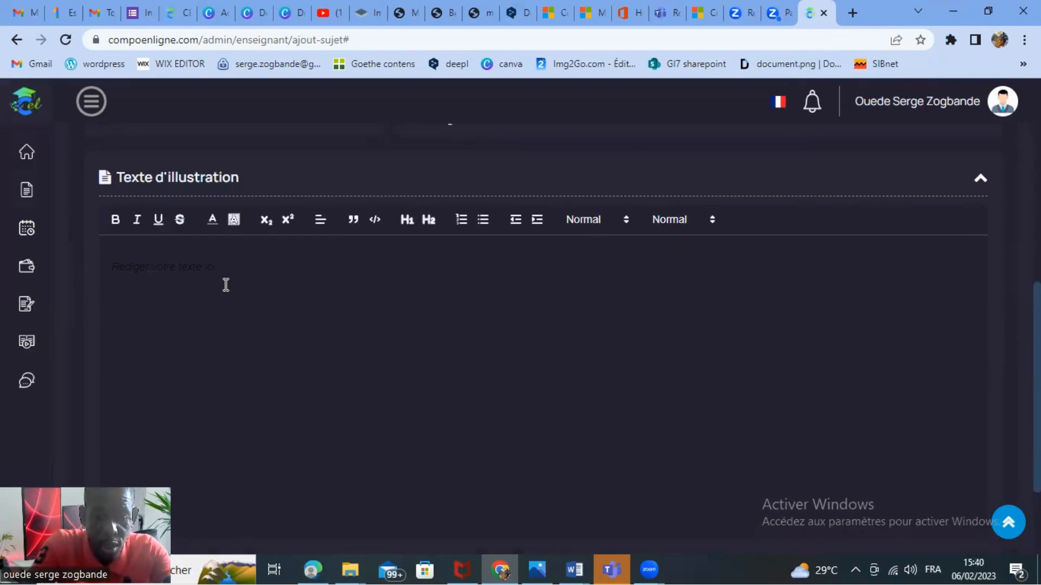
pyautogui.scroll(-2, 226, 285)
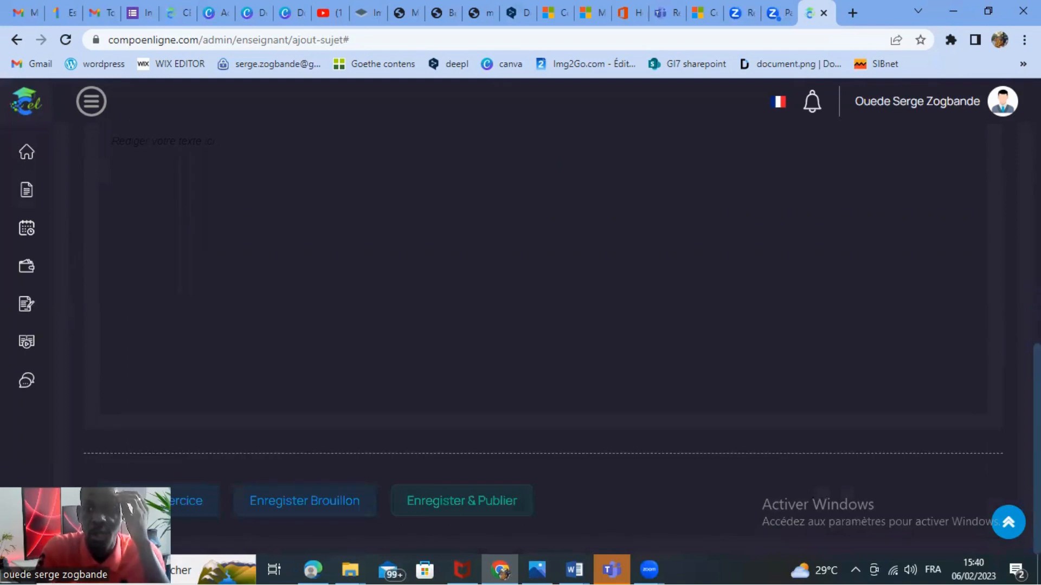
pyautogui.scroll(2, 477, 355)
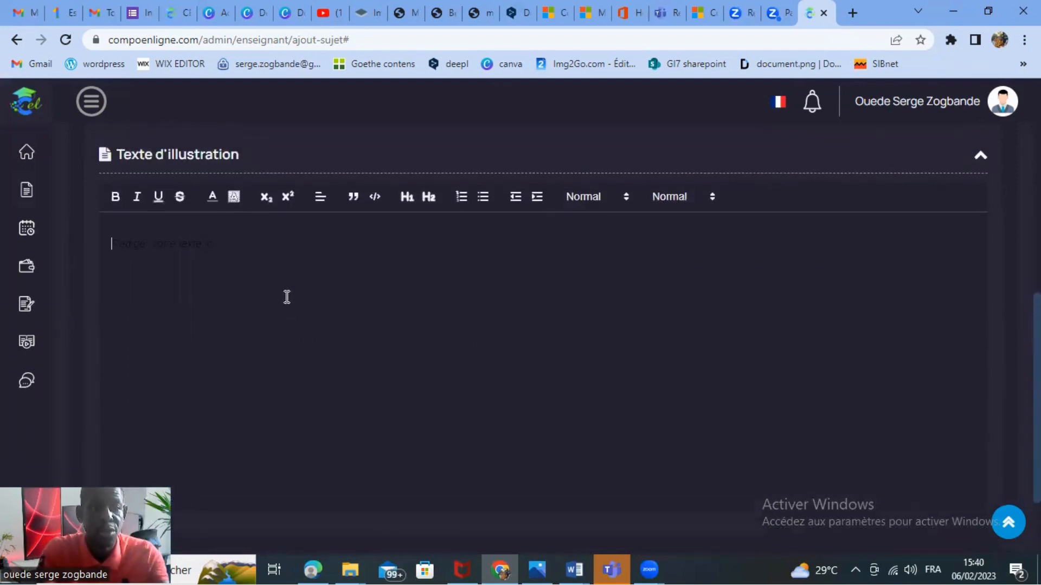
pyautogui.write('CONS')
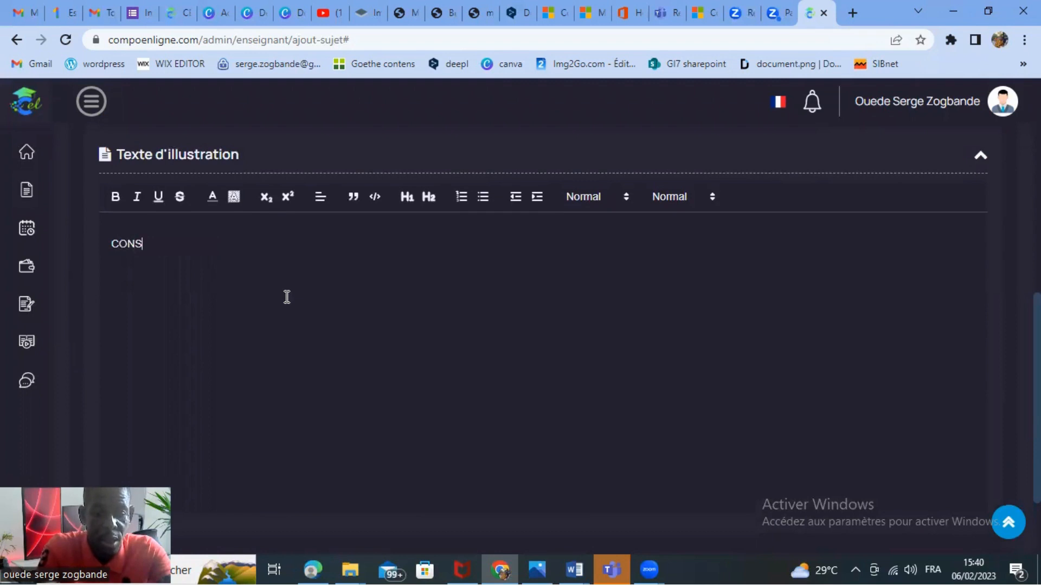
pyautogui.write('IGNES')
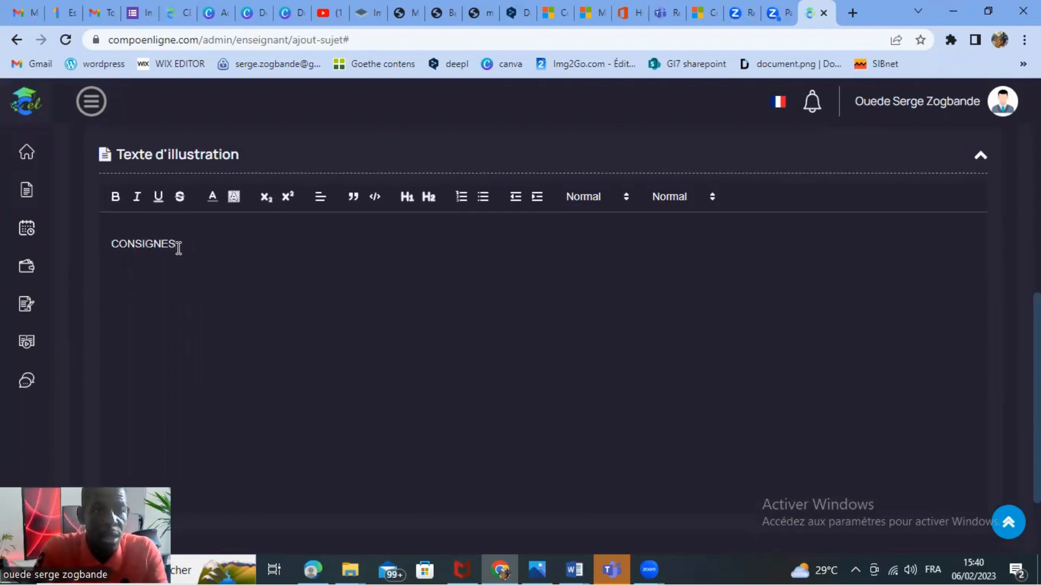
# Format the CONSIGNES title as a bold, underlined Heading 2 and centre it.
pyautogui.moveTo(178, 245); pyautogui.dragTo(112, 242)
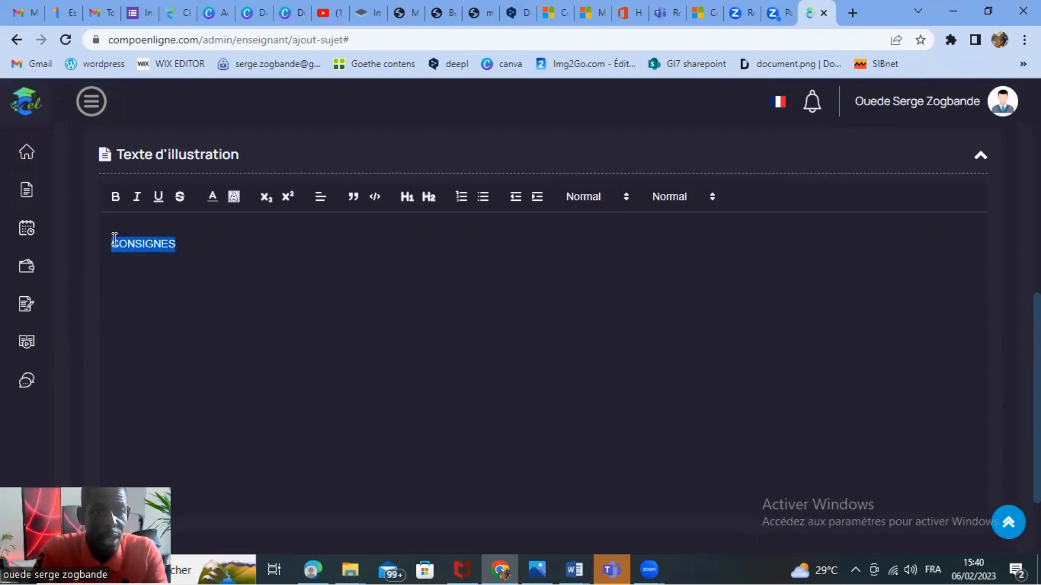
pyautogui.click(114, 197)
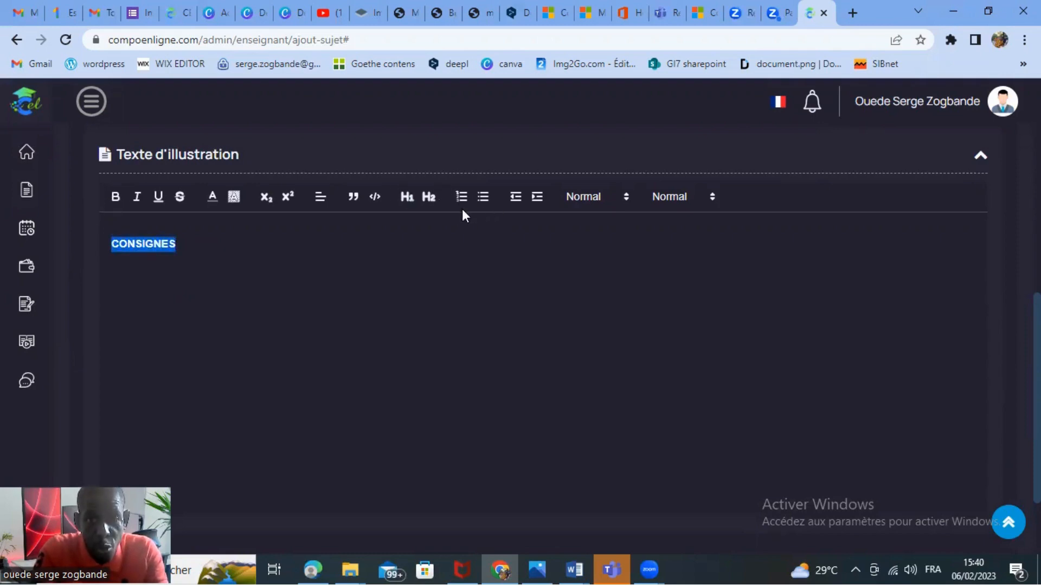
pyautogui.click(430, 199)
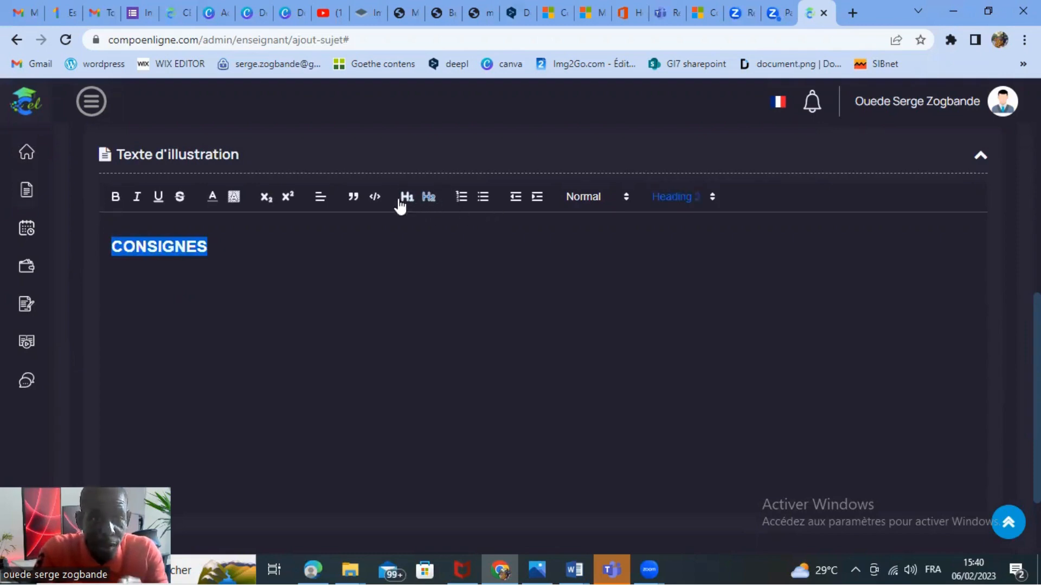
pyautogui.click(159, 199)
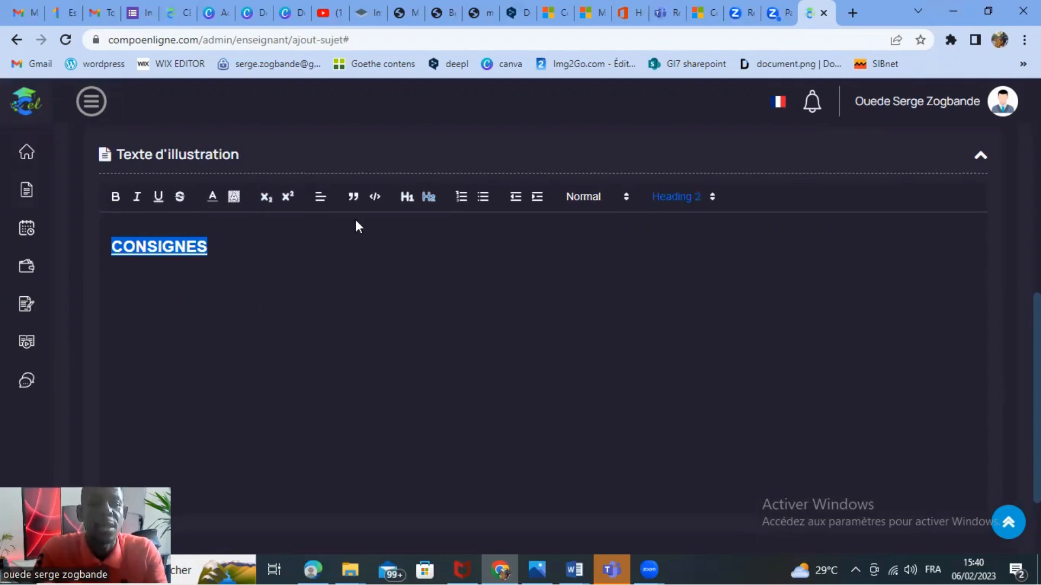
pyautogui.click(320, 198)
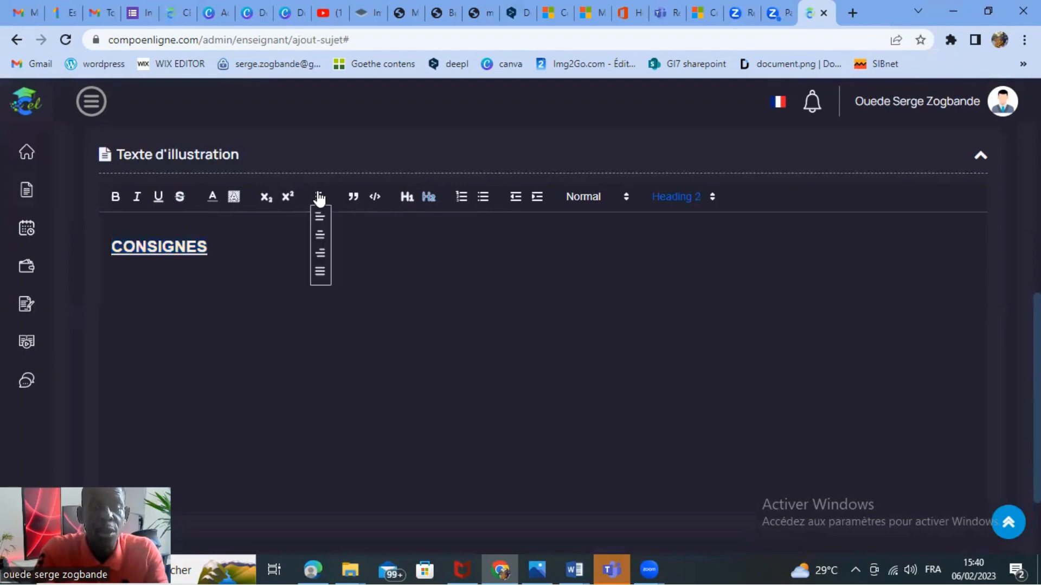
pyautogui.click(321, 236)
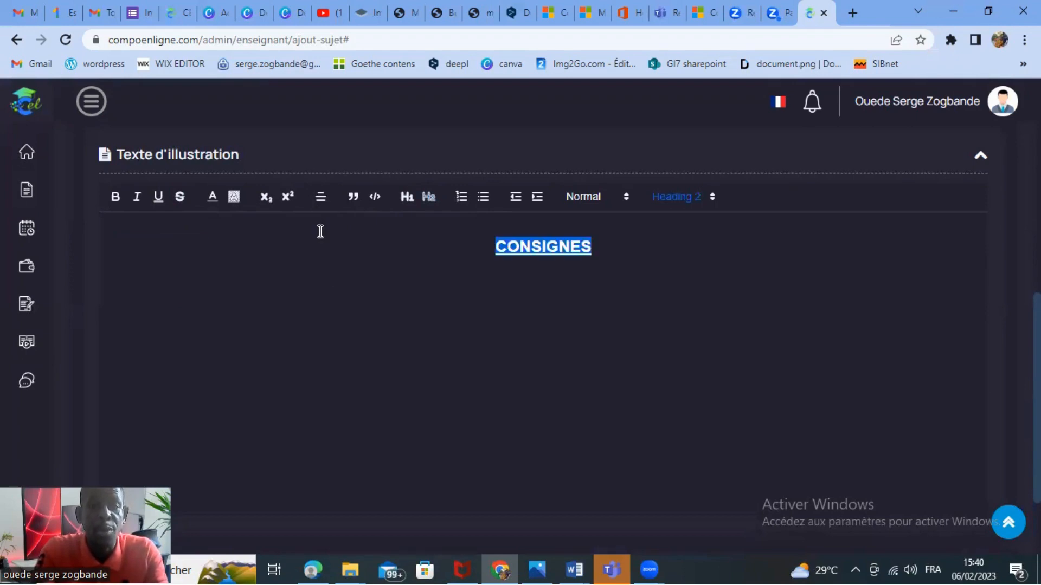
# Add a left-aligned line reading "Attention" below the CONSIGNES title.
pyautogui.click(601, 268)
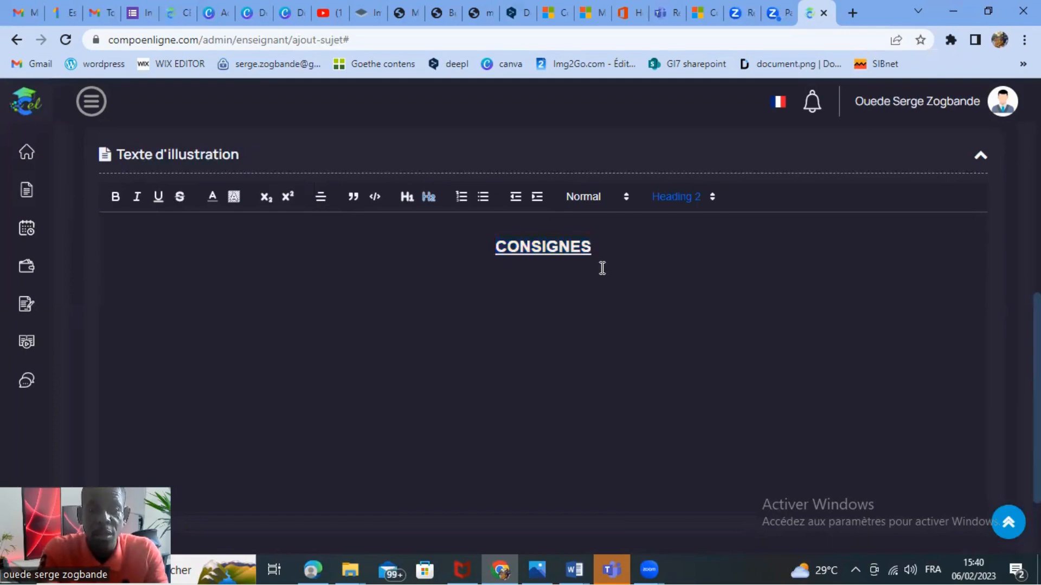
pyautogui.press('Return')
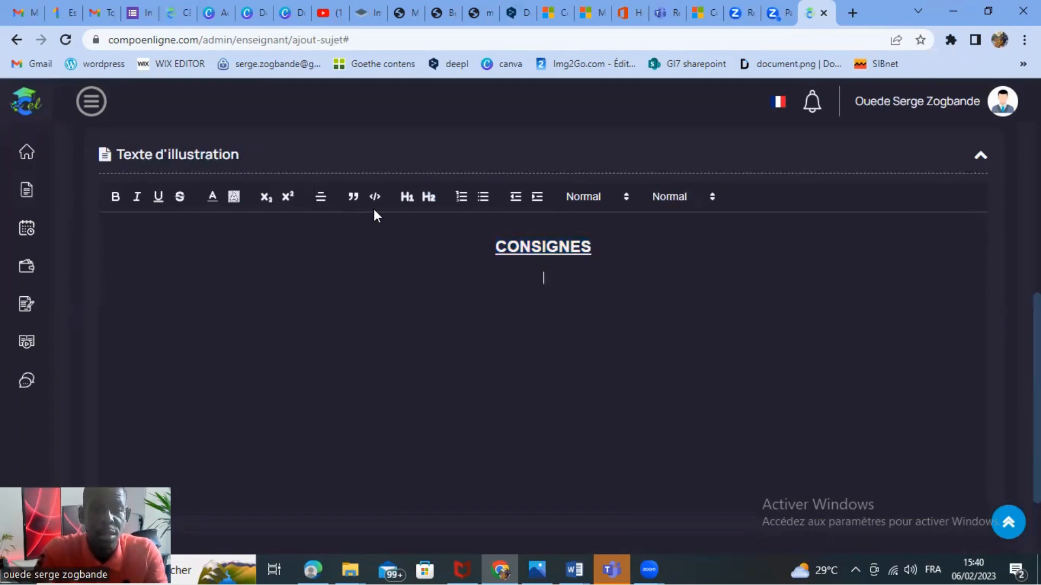
pyautogui.click(319, 198)
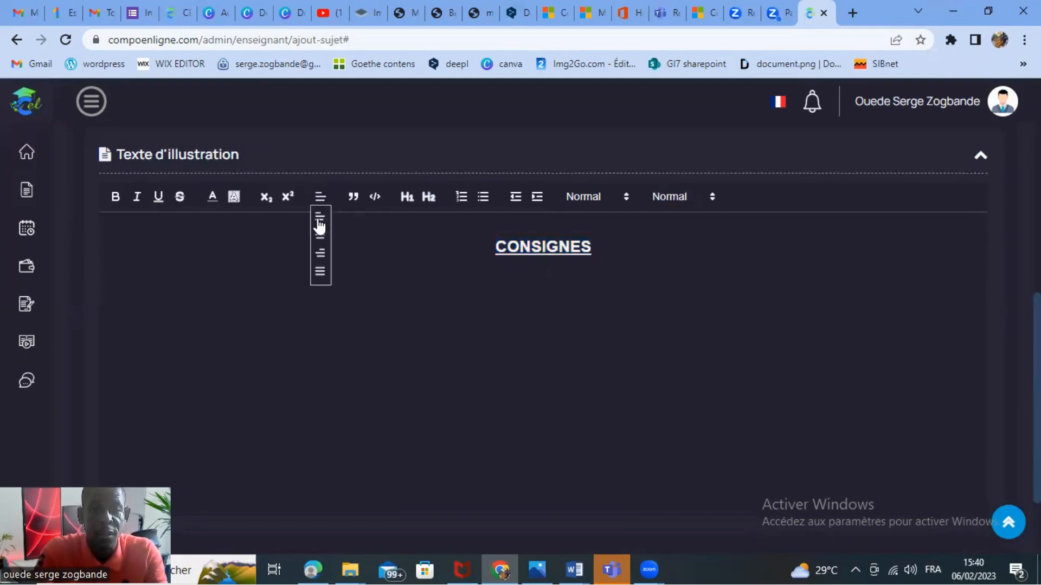
pyautogui.click(319, 218)
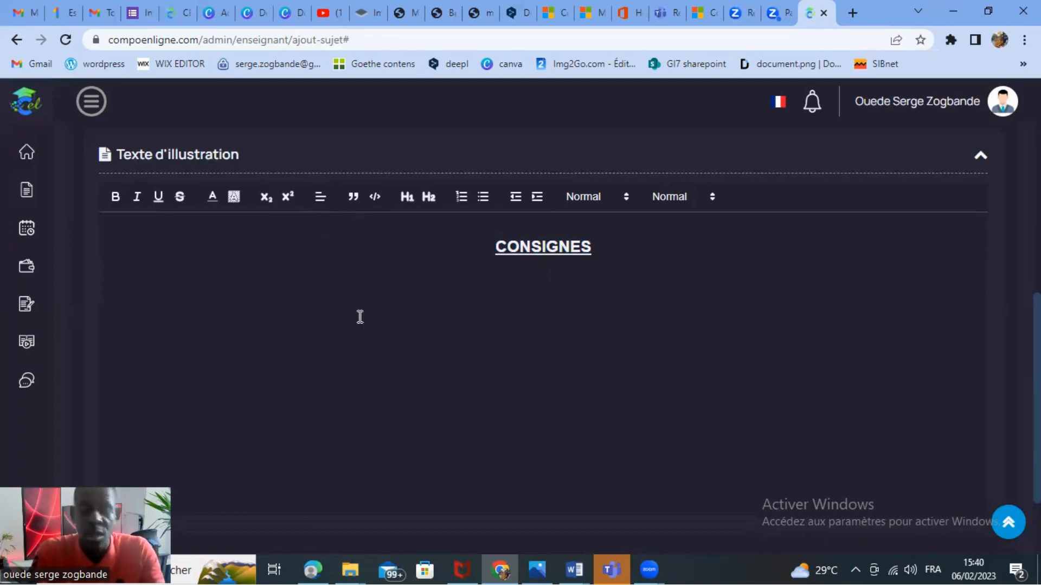
pyautogui.write('A')
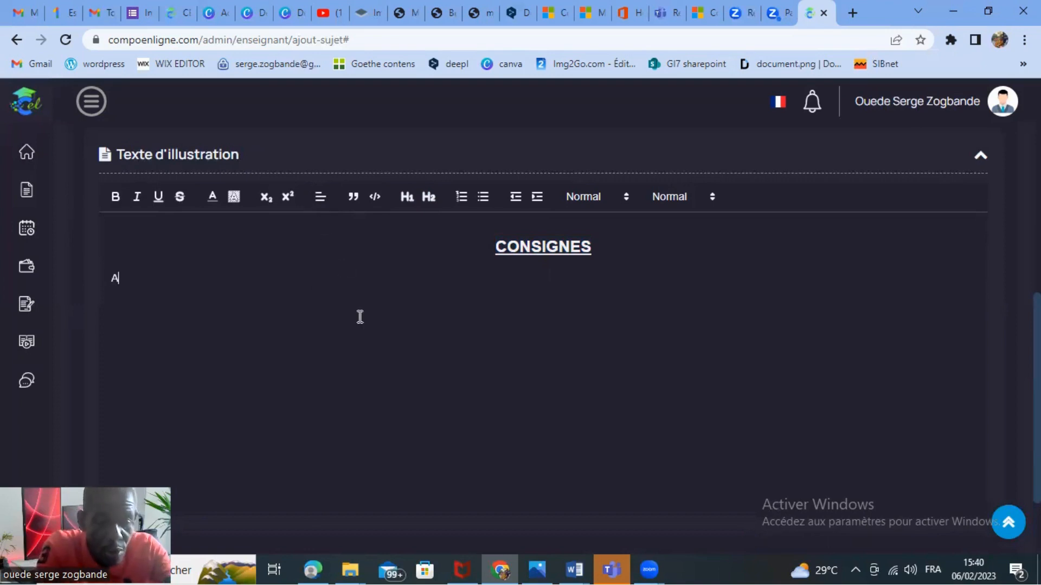
pyautogui.write('ttention')
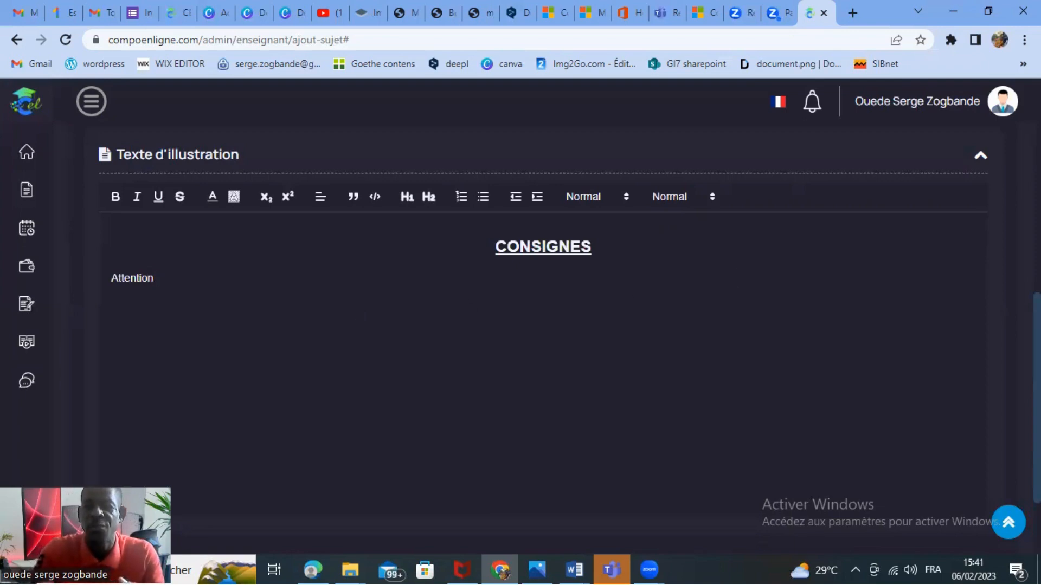
# Add an exercise to the sujet and enter "exercice" as its title.
pyautogui.scroll(-2, 560, 345)
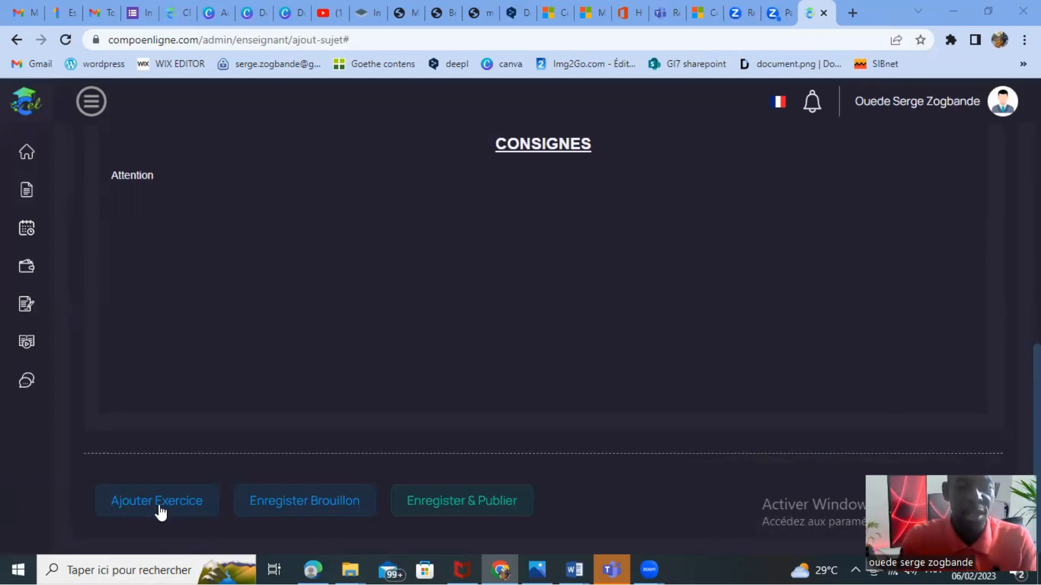
pyautogui.click(158, 496)
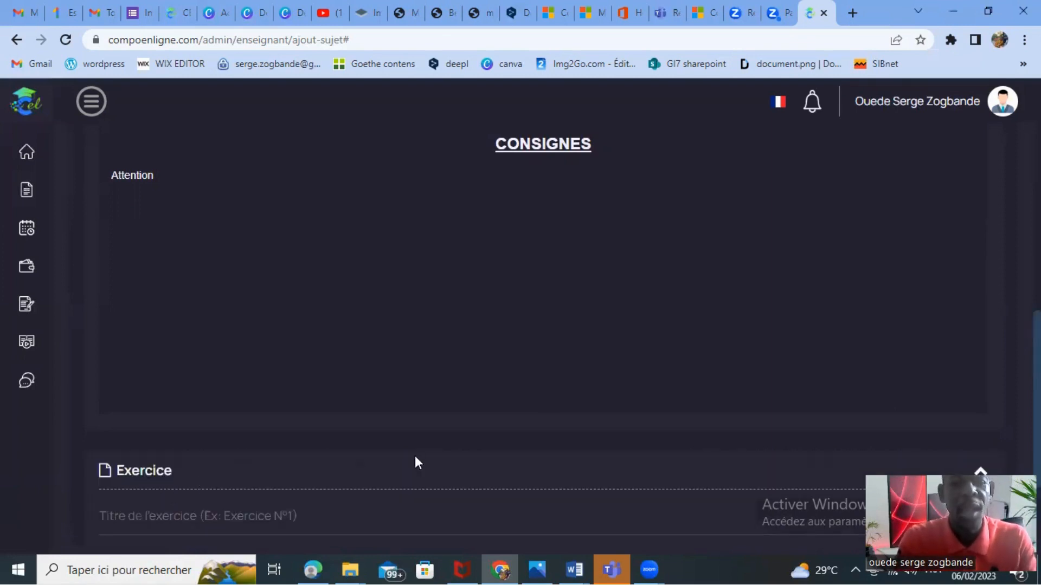
pyautogui.scroll(-3, 542, 326)
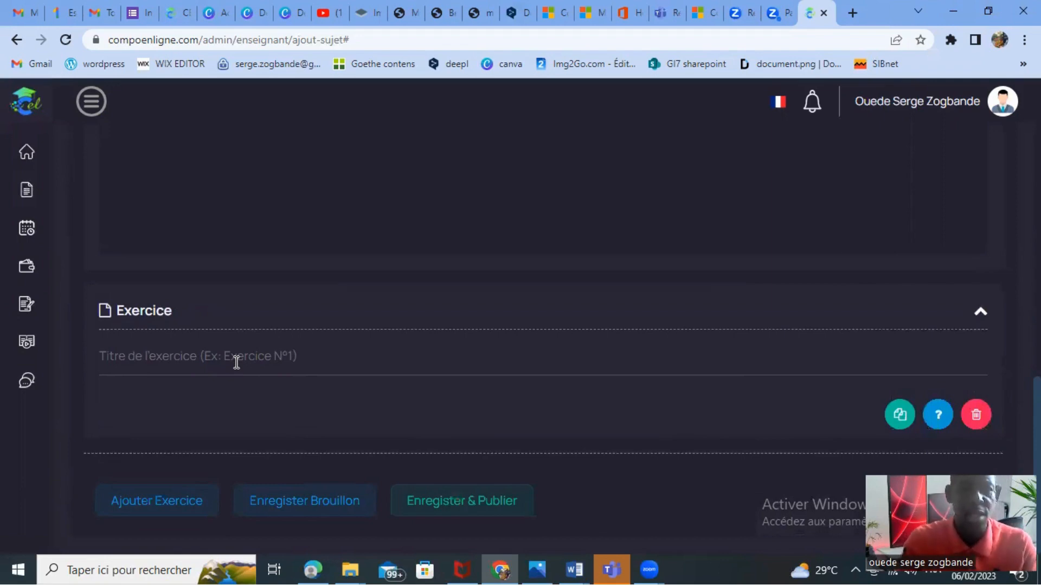
pyautogui.click(137, 361)
pyautogui.write('ex')
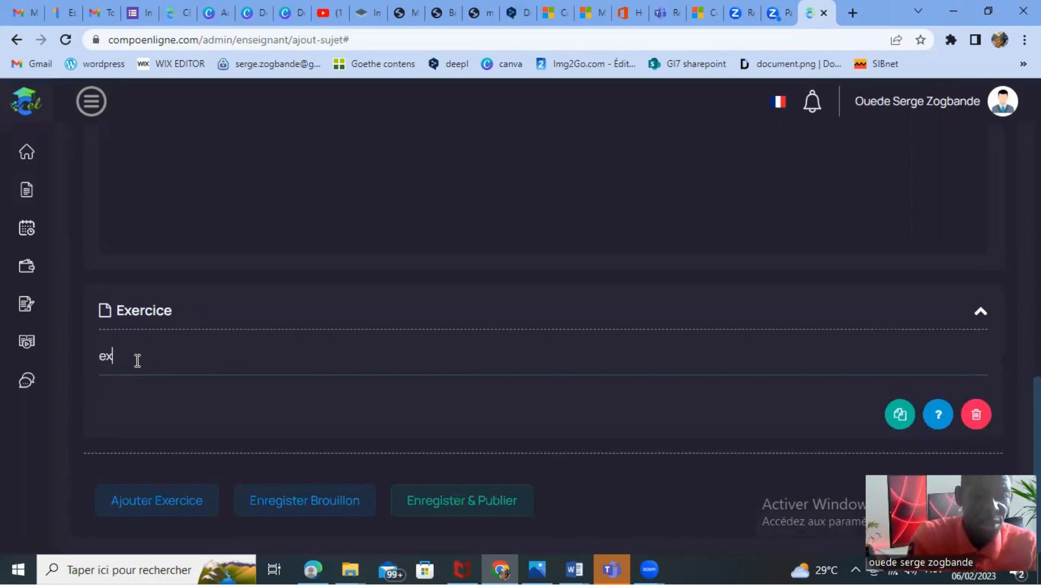
pyautogui.write('ercice')
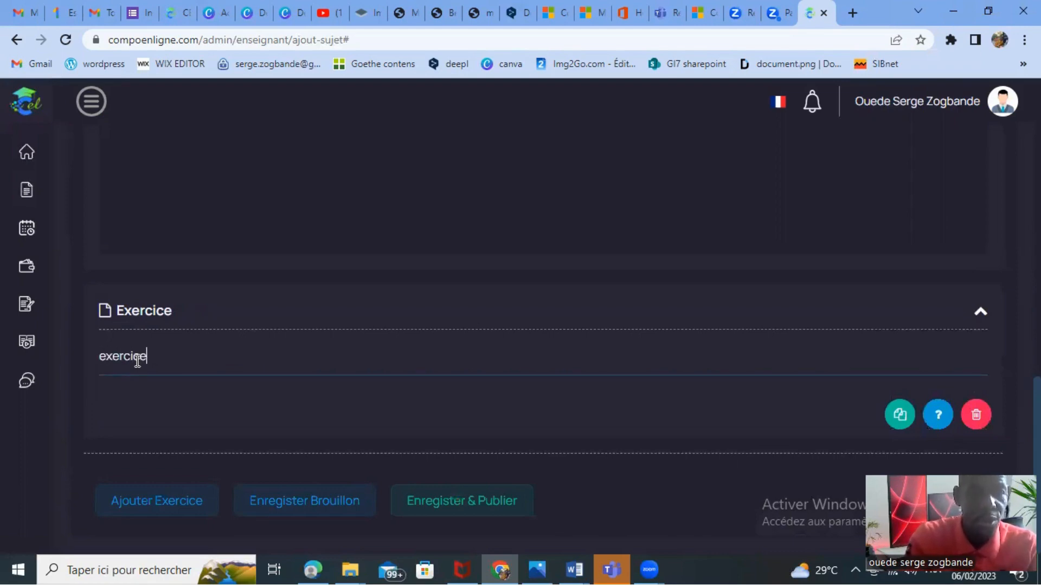
pyautogui.write(' 1')
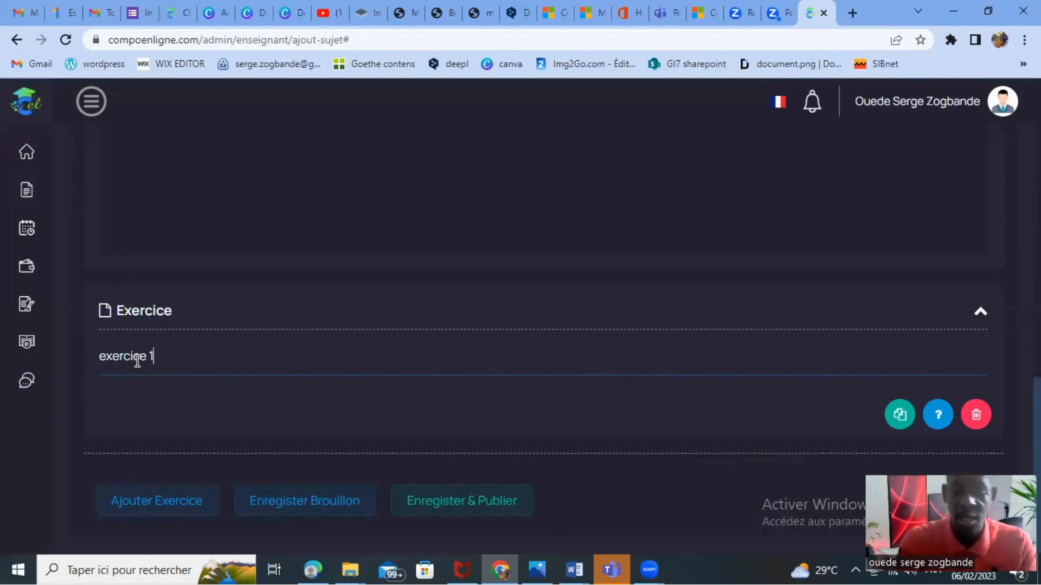
pyautogui.write(': ')
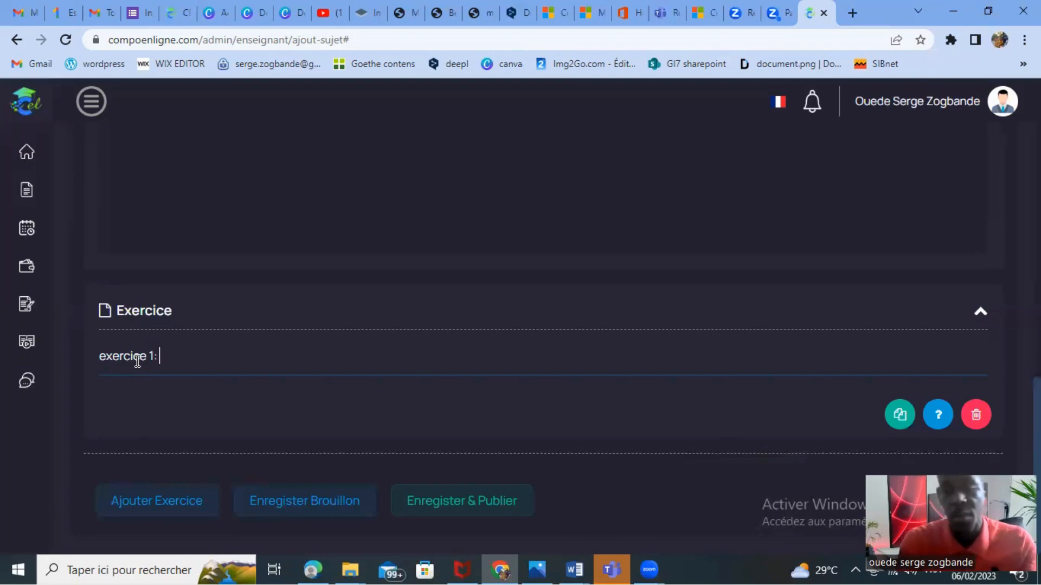
pyautogui.write('le')
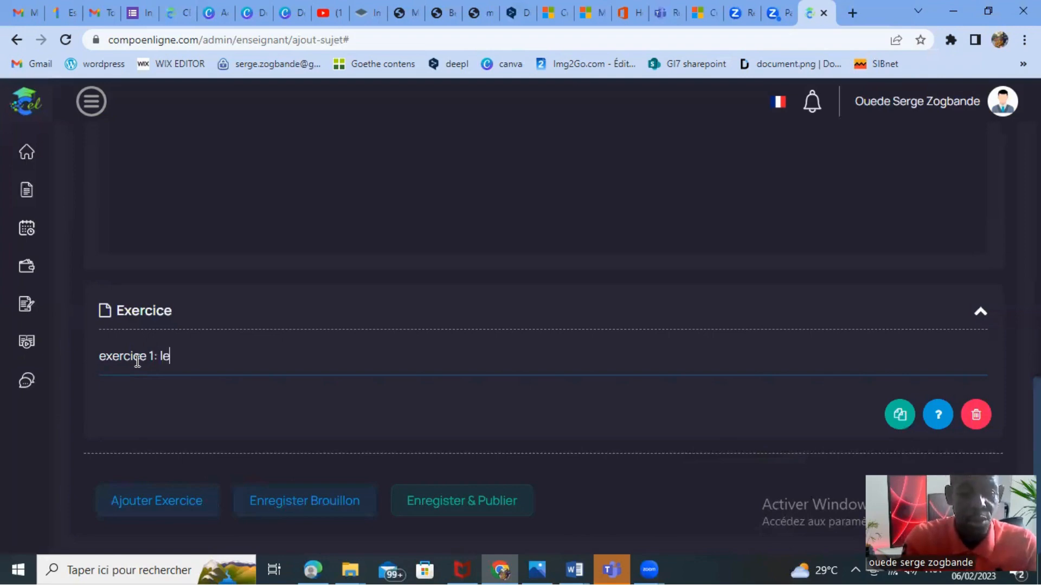
pyautogui.write(' citations')
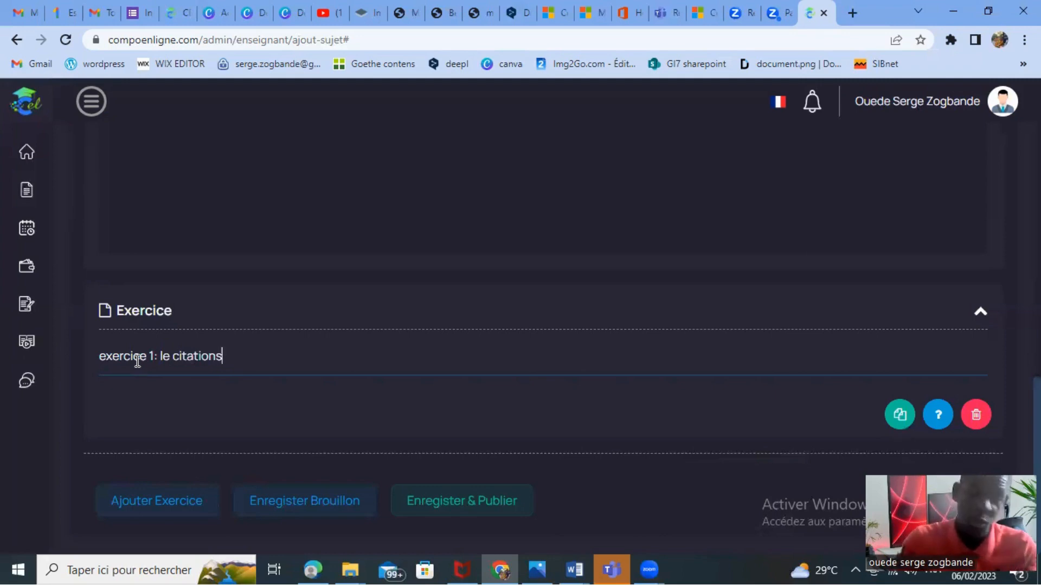
# Complete the first exercise's title so it reads "exercice 1: complétez les citations!".
pyautogui.click(169, 356)
pyautogui.write('s')
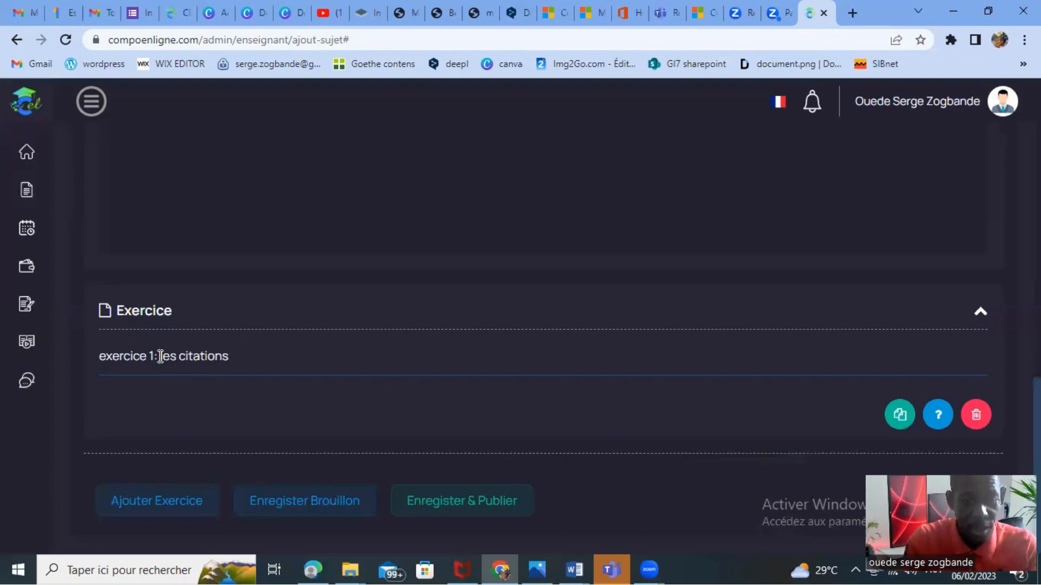
pyautogui.click(161, 356)
pyautogui.write('compléte')
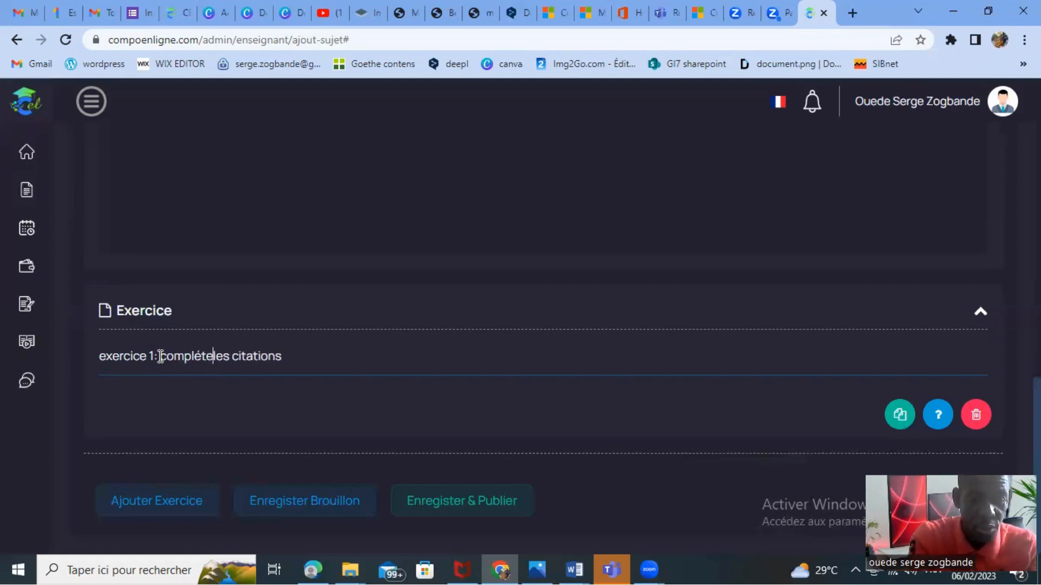
pyautogui.write('z')
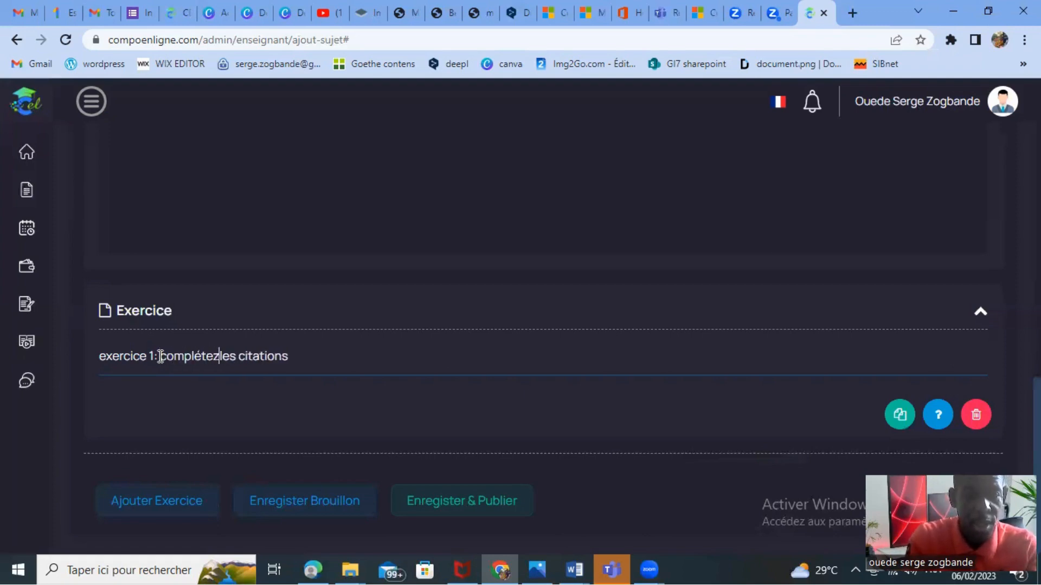
pyautogui.click(161, 357)
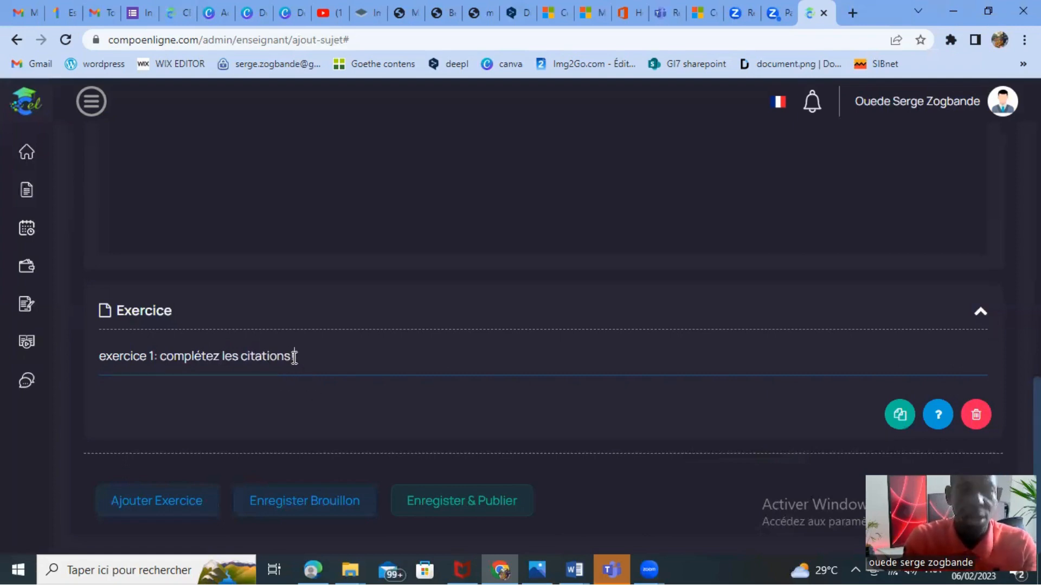
pyautogui.write('!')
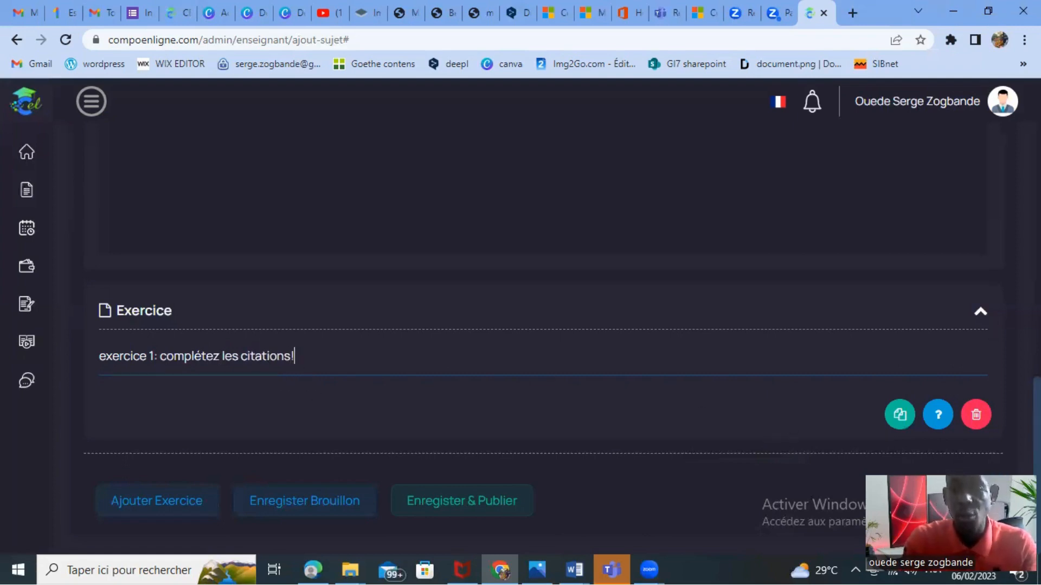
# Add a second exercise to the sujet and title it "exercice 2: qui est l'auteur de la citation?".
pyautogui.click(136, 512)
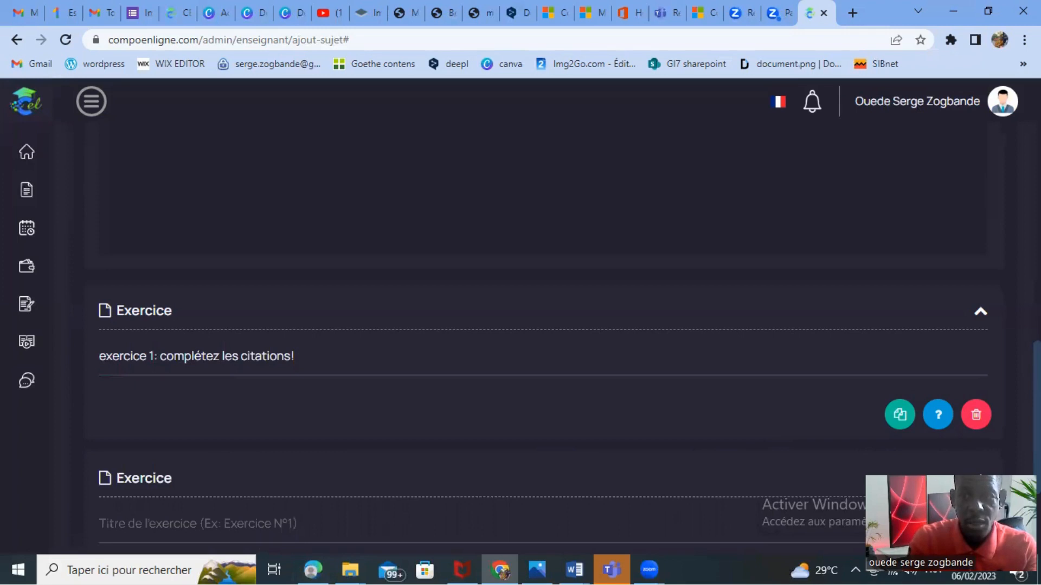
pyautogui.scroll(-3, 412, 385)
pyautogui.click(168, 379)
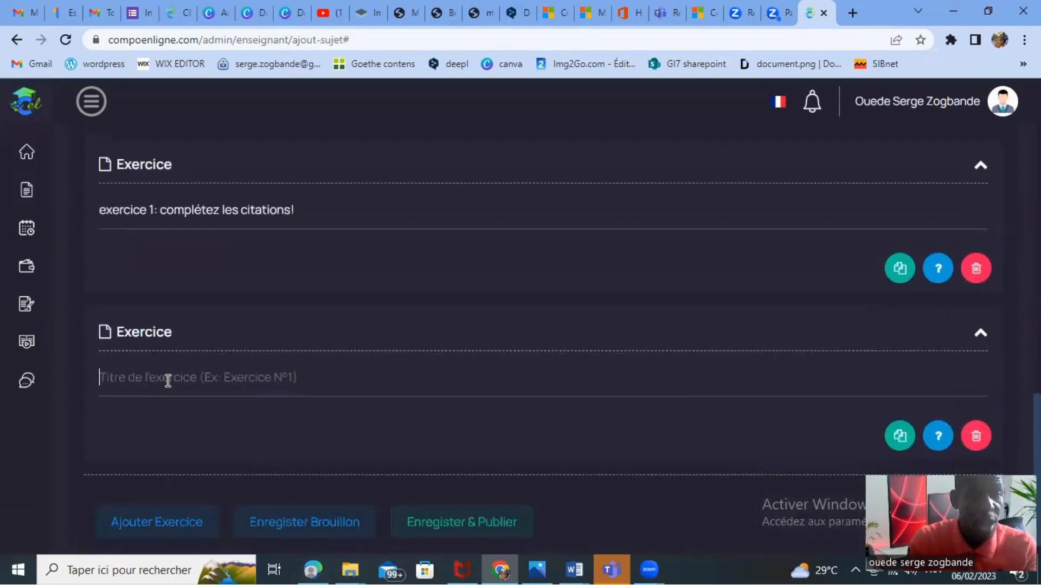
pyautogui.write('exer')
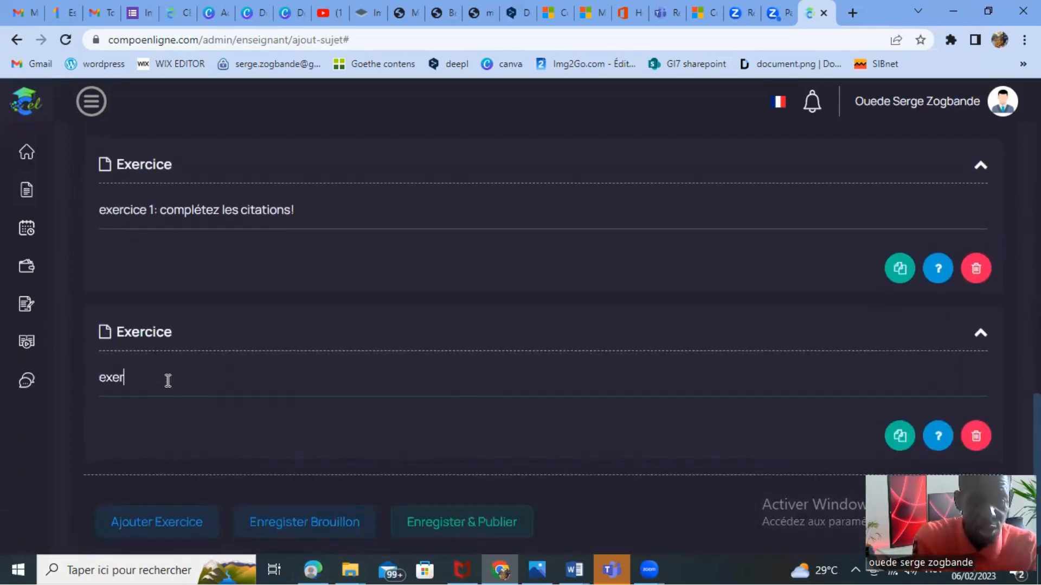
pyautogui.write('cice ')
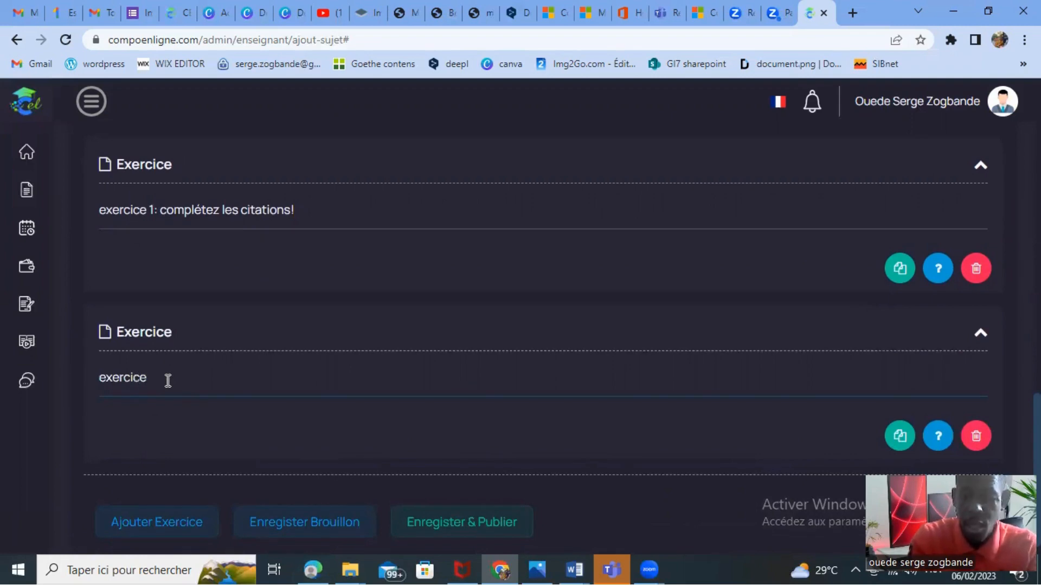
pyautogui.write('2:')
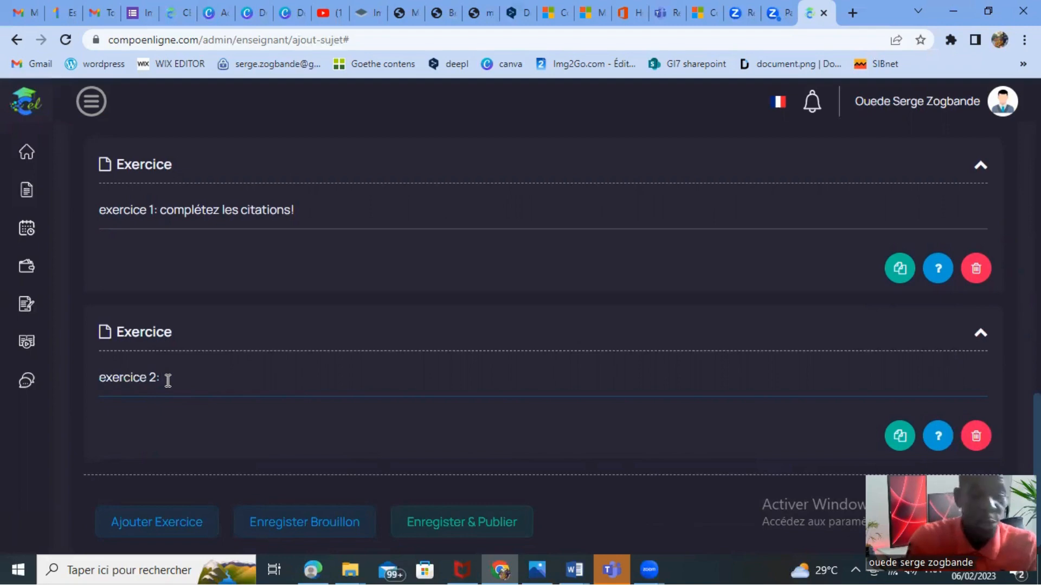
pyautogui.write('qui est ')
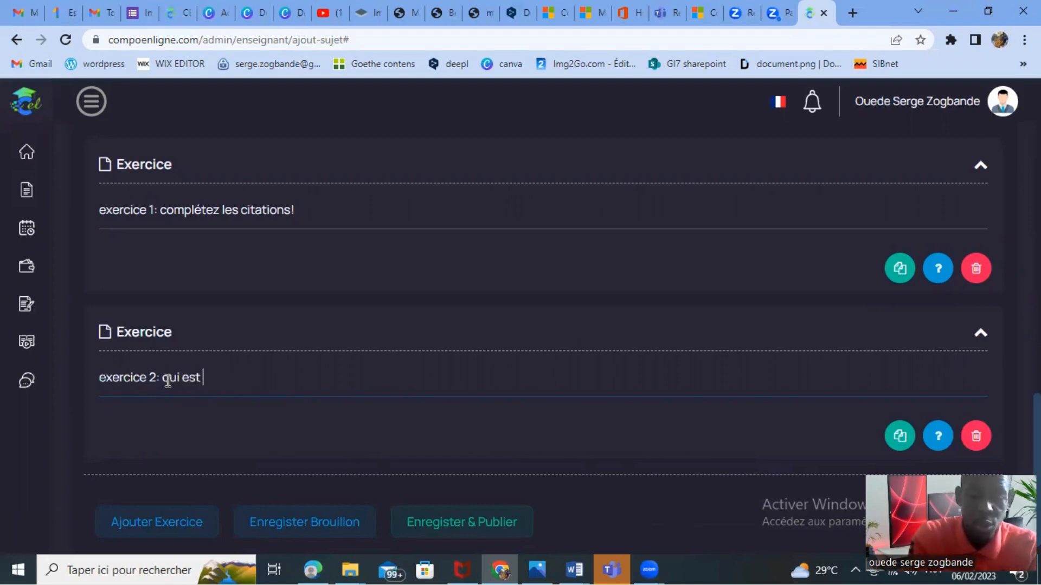
pyautogui.write("l'auteur")
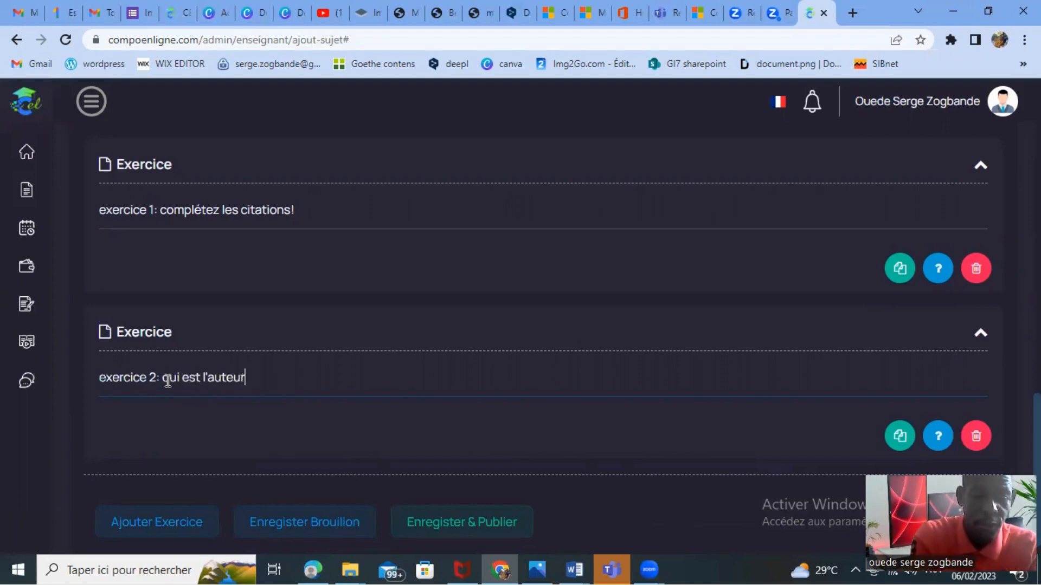
pyautogui.write(' de la cit')
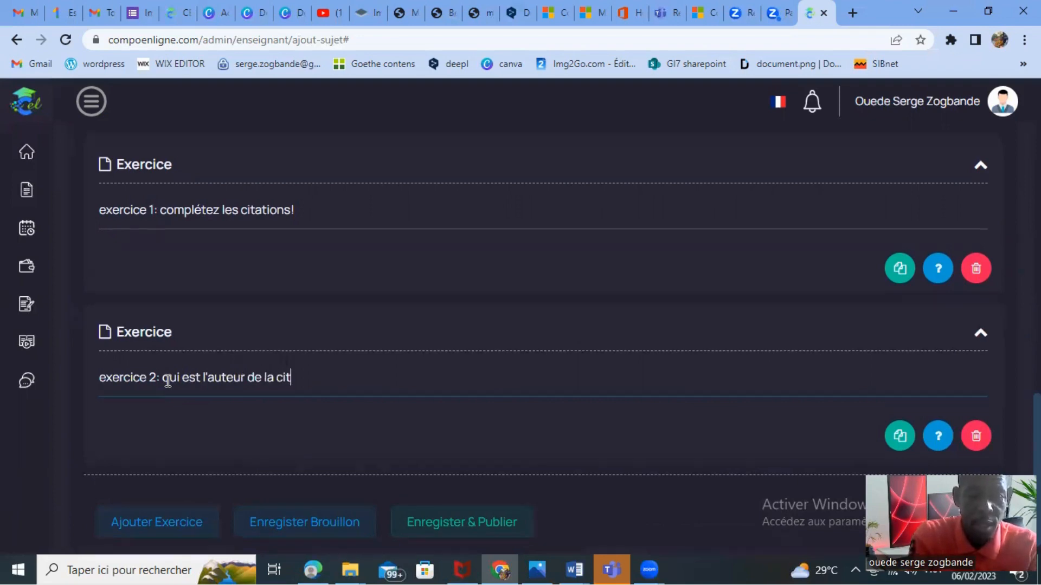
pyautogui.write('ation')
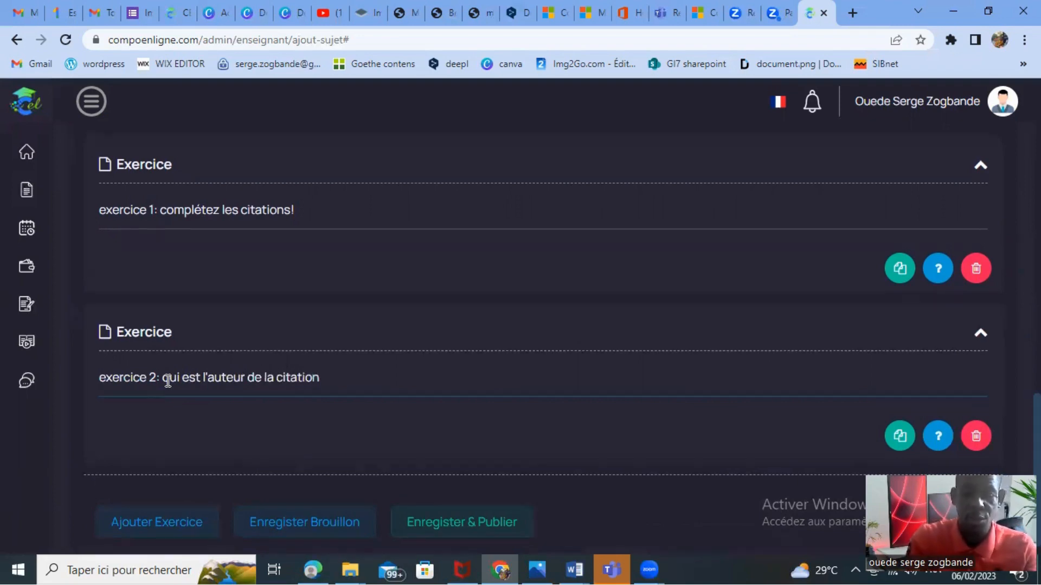
pyautogui.write('?')
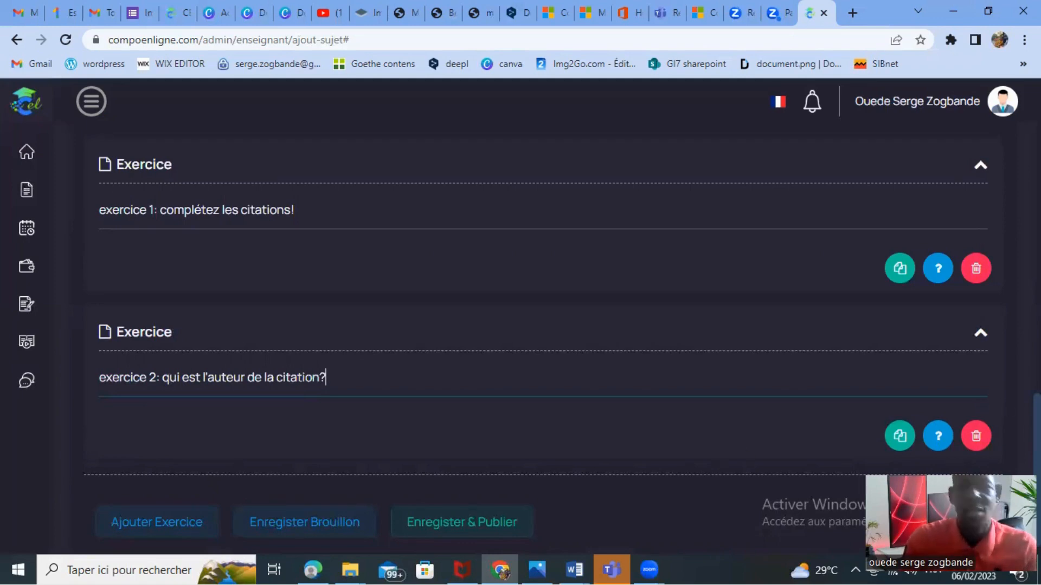
# Add a question to exercise 1 and look over its question, answer, points and explanation fields.
pyautogui.scroll(1, 542, 342)
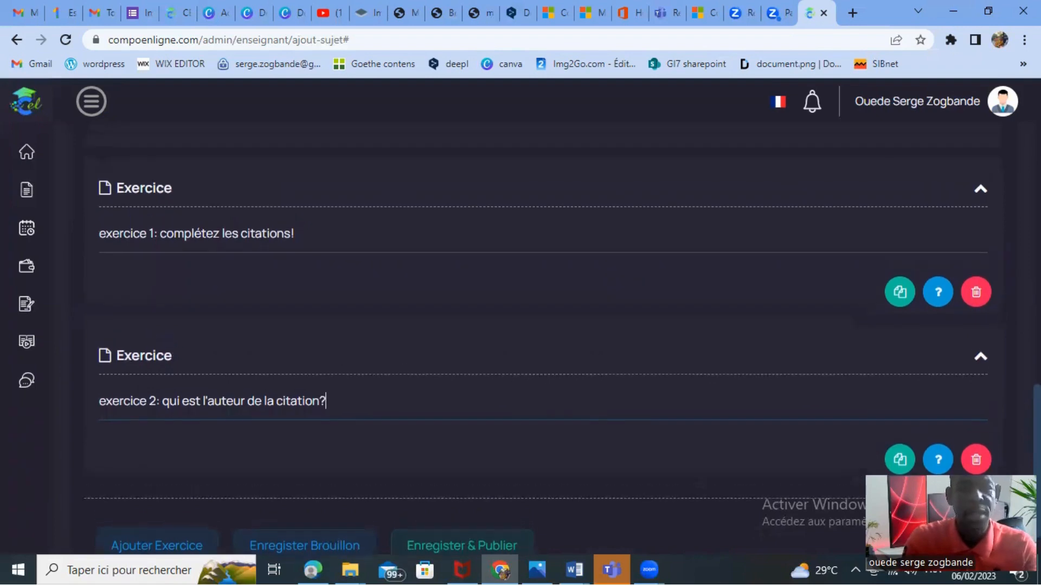
pyautogui.scroll(-1, 542, 341)
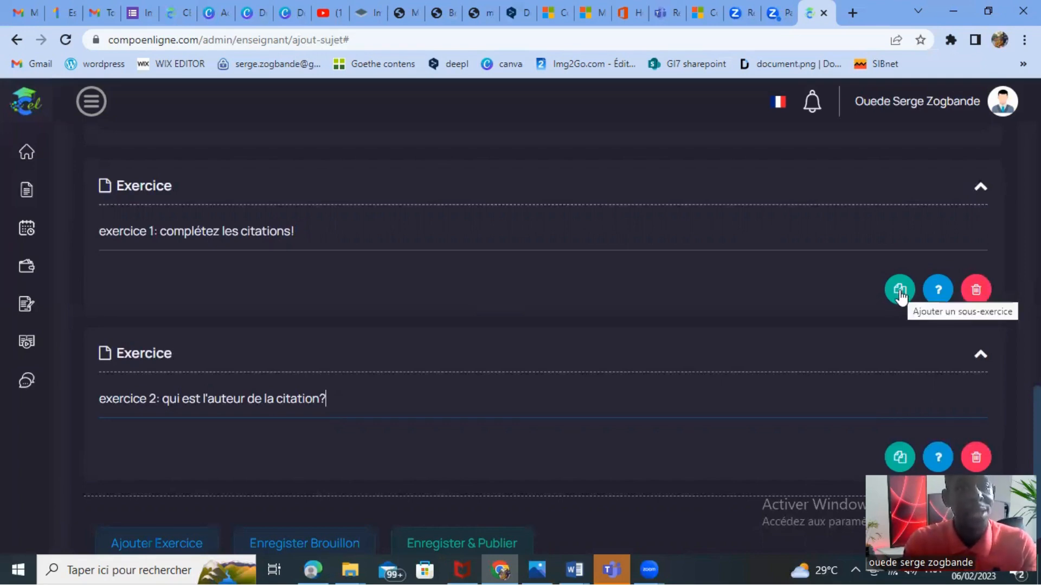
pyautogui.click(937, 291)
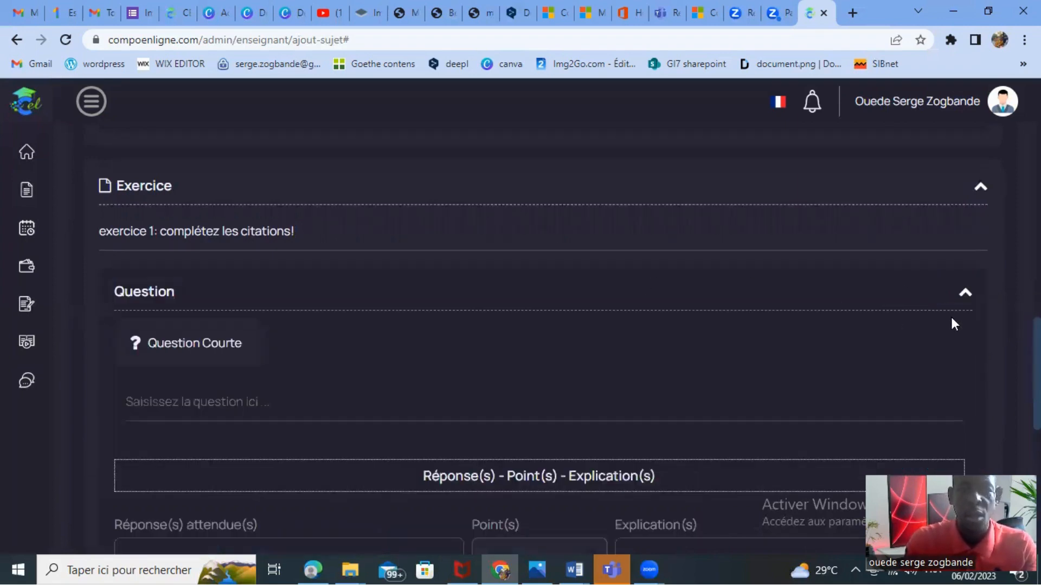
pyautogui.scroll(-3, 542, 358)
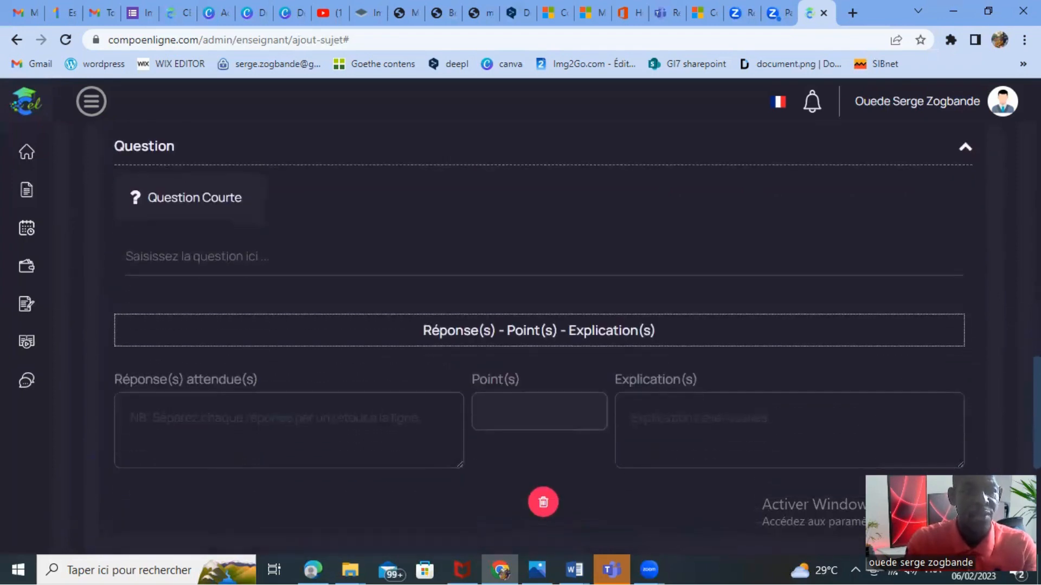
pyautogui.scroll(1, 542, 336)
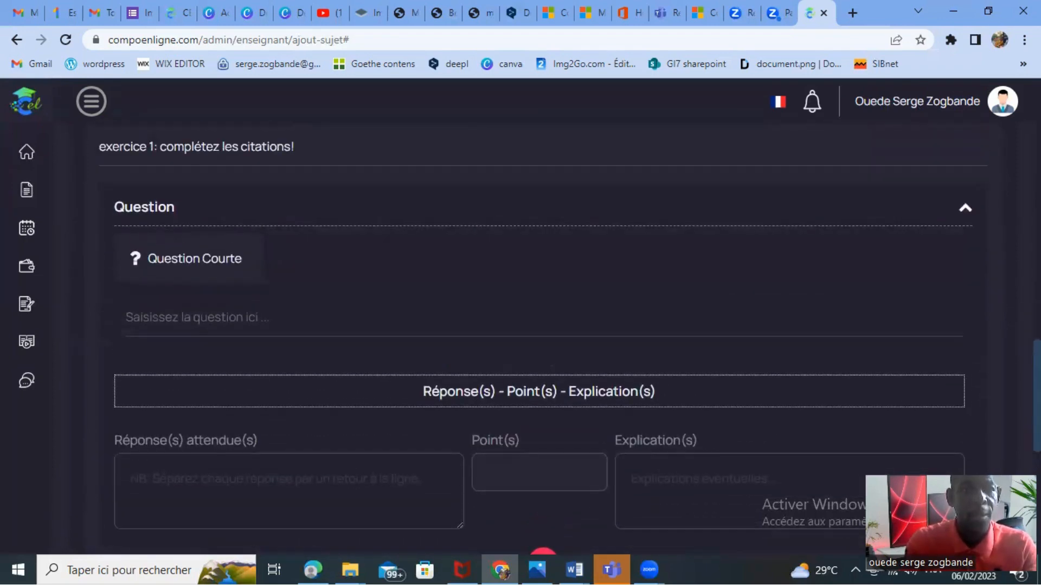
pyautogui.scroll(-1, 542, 336)
pyautogui.scroll(-1, 542, 336)
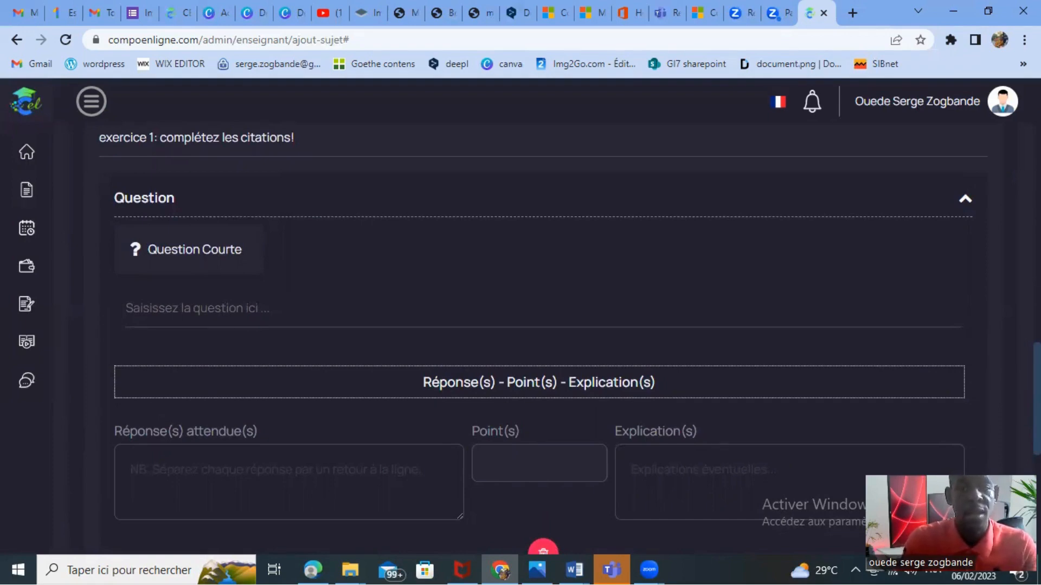
# Start the short question of exercise 1 with the text "1- l'homme est un loup".
pyautogui.click(161, 309)
pyautogui.write('1')
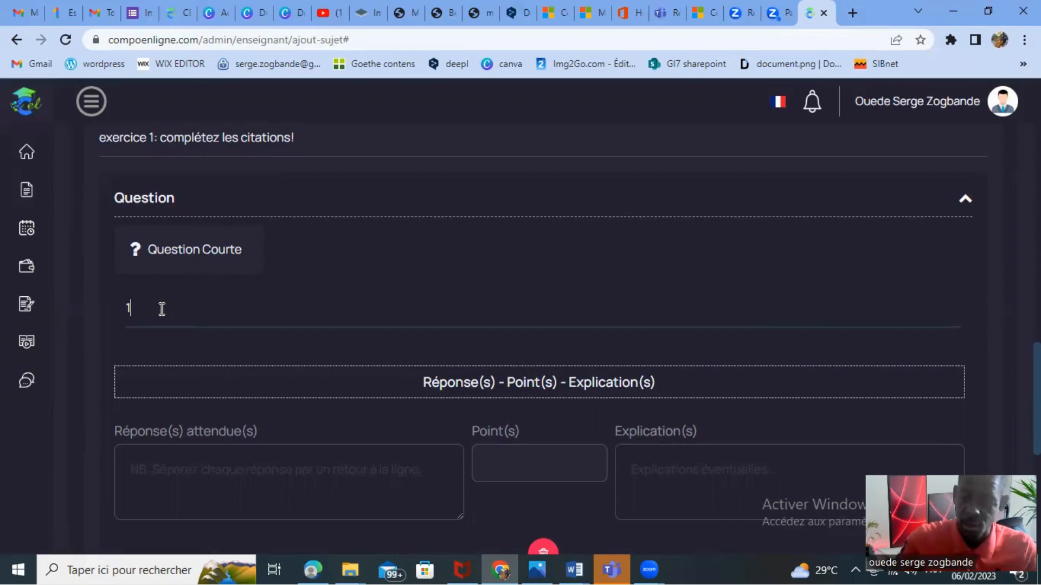
pyautogui.write('-')
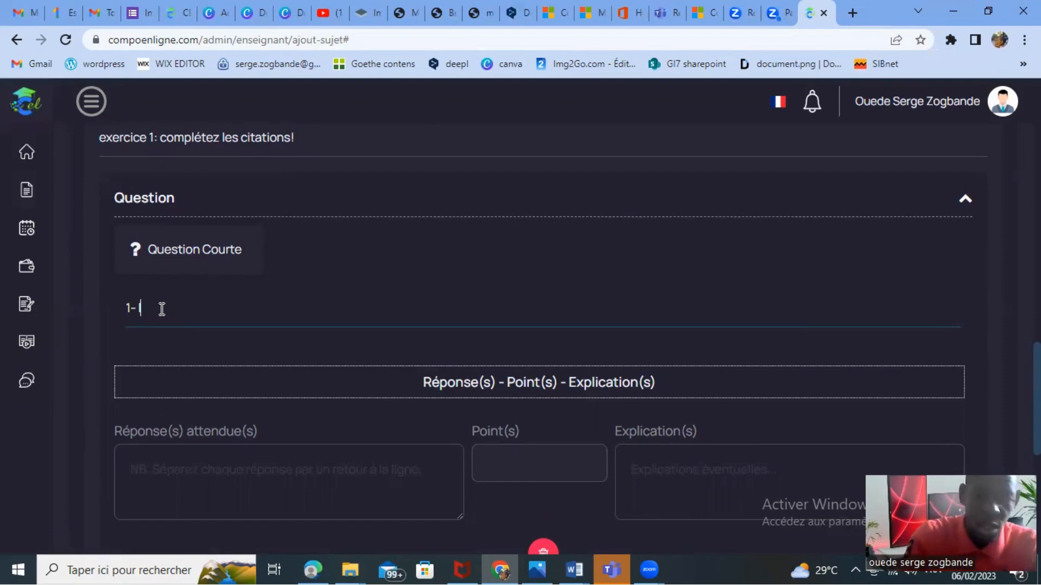
pyautogui.write("l'ho")
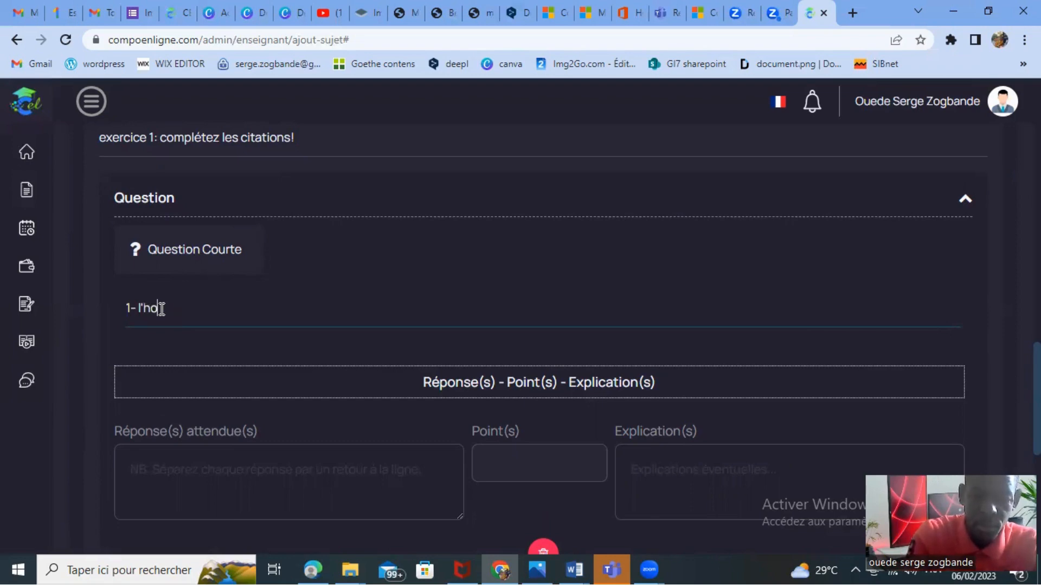
pyautogui.write('mme est u')
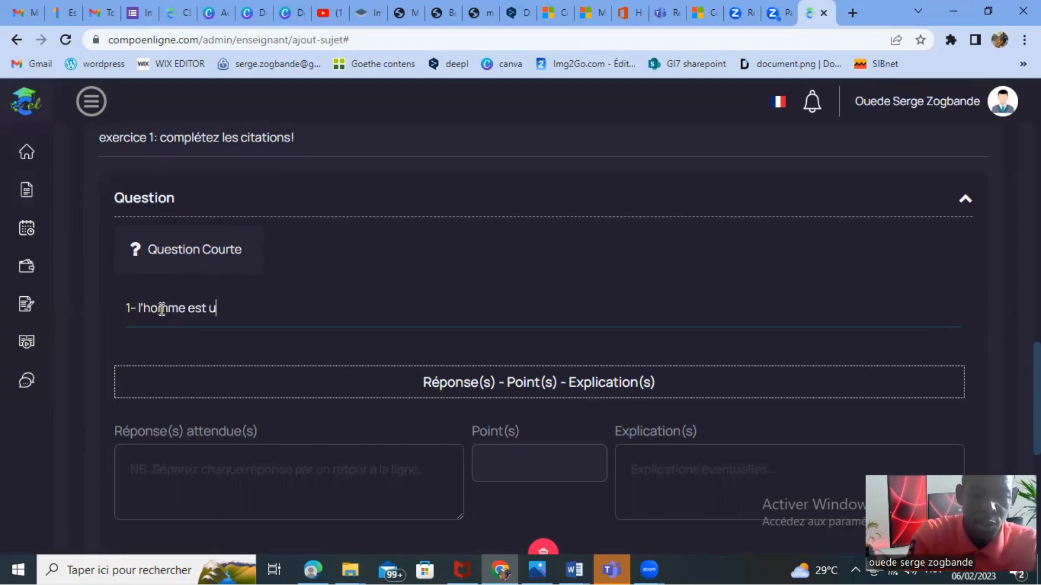
pyautogui.write('n loup')
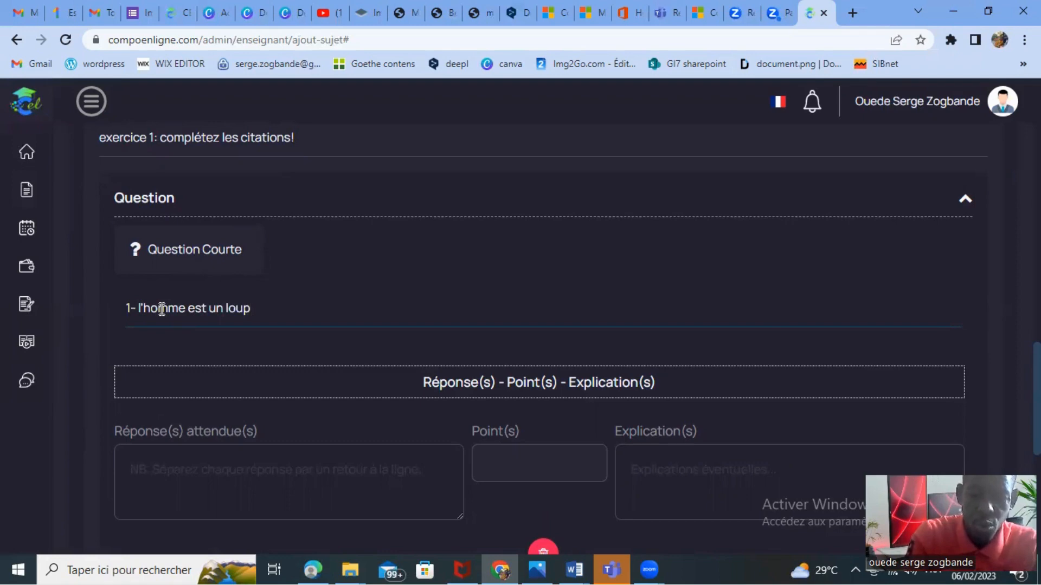
pyautogui.write(' p')
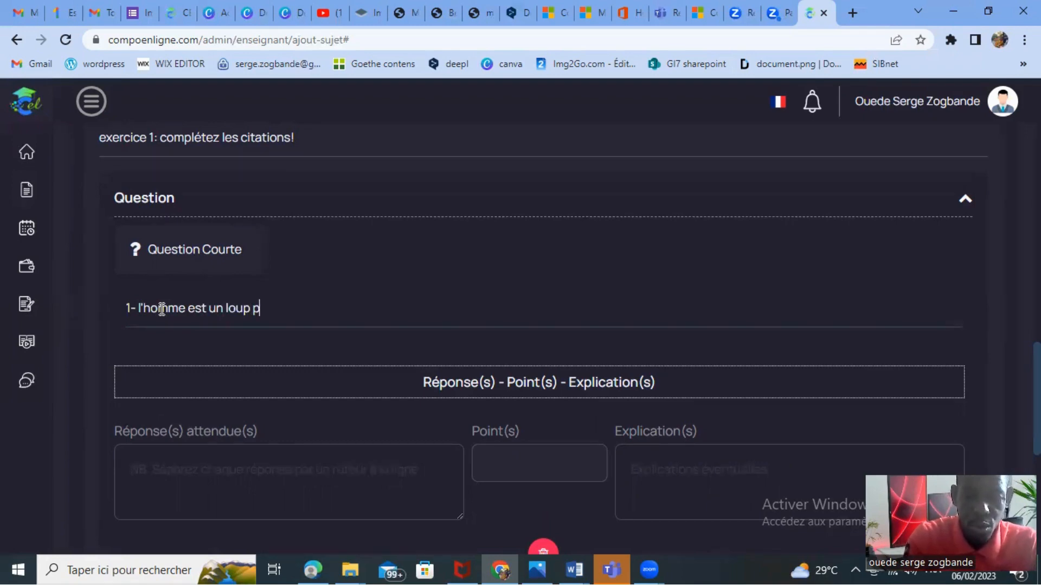
# Replace "loup" with a dotted blank and complete the first question so it reads "1- L'homme est un ........... pour l'homme.".
pyautogui.press('BackSpace')
pyautogui.press('BackSpace')
pyautogui.press('BackSpace')
pyautogui.press('BackSpace')
pyautogui.press('BackSpace')
pyautogui.press('BackSpace')
pyautogui.press('BackSpace')
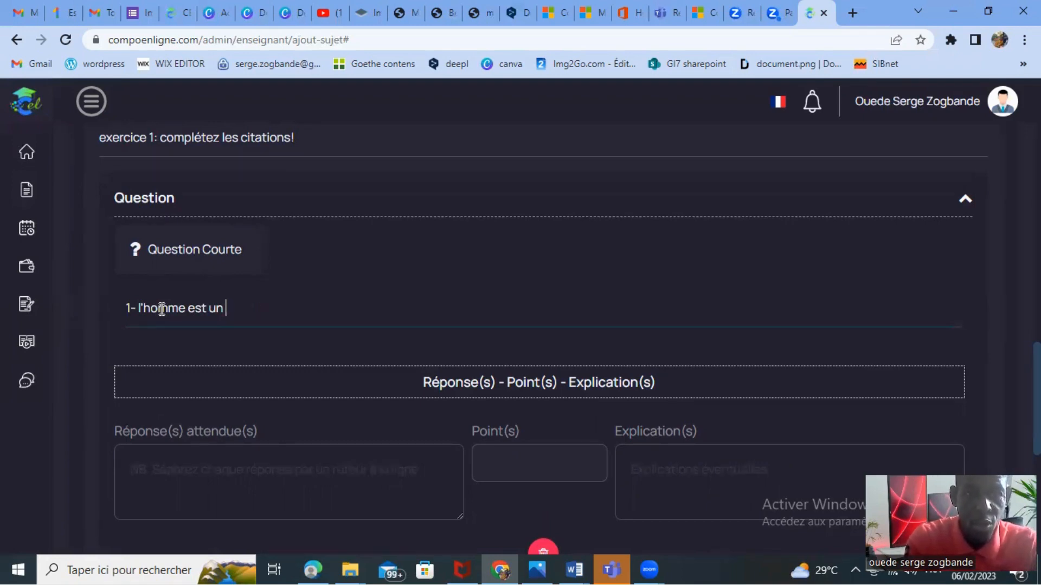
pyautogui.write('.......')
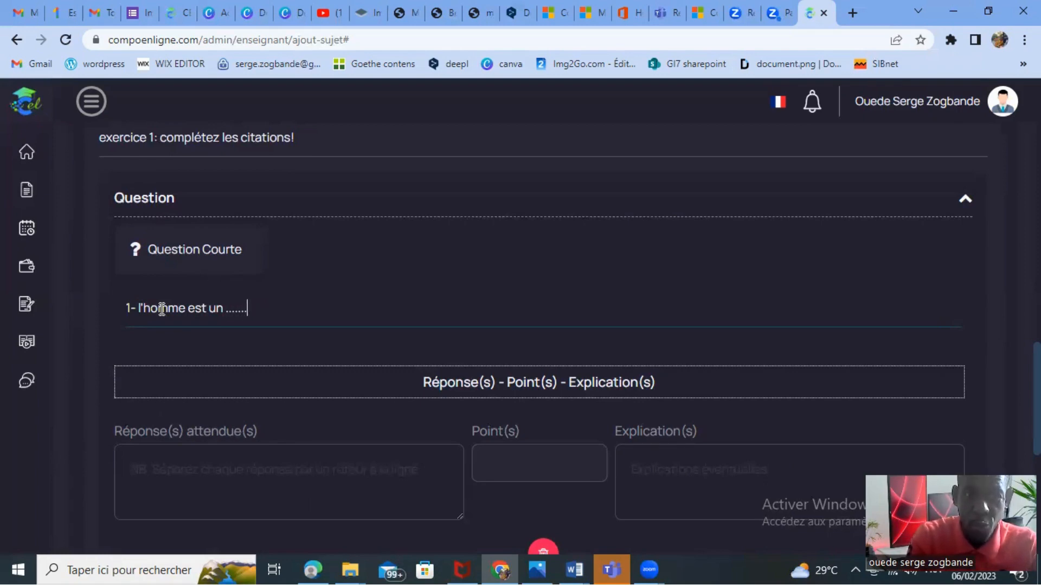
pyautogui.write('... po')
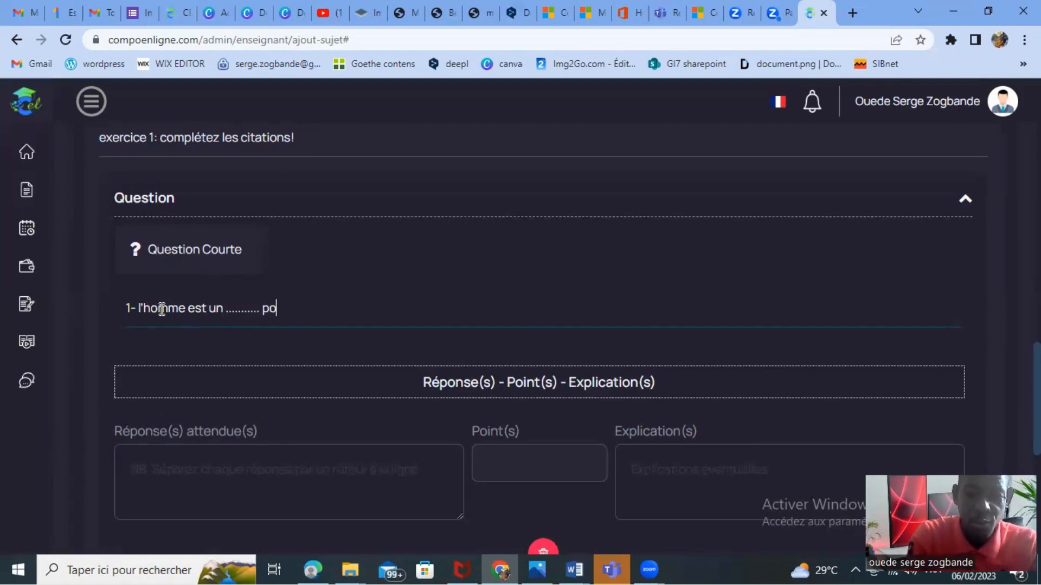
pyautogui.write('ur l')
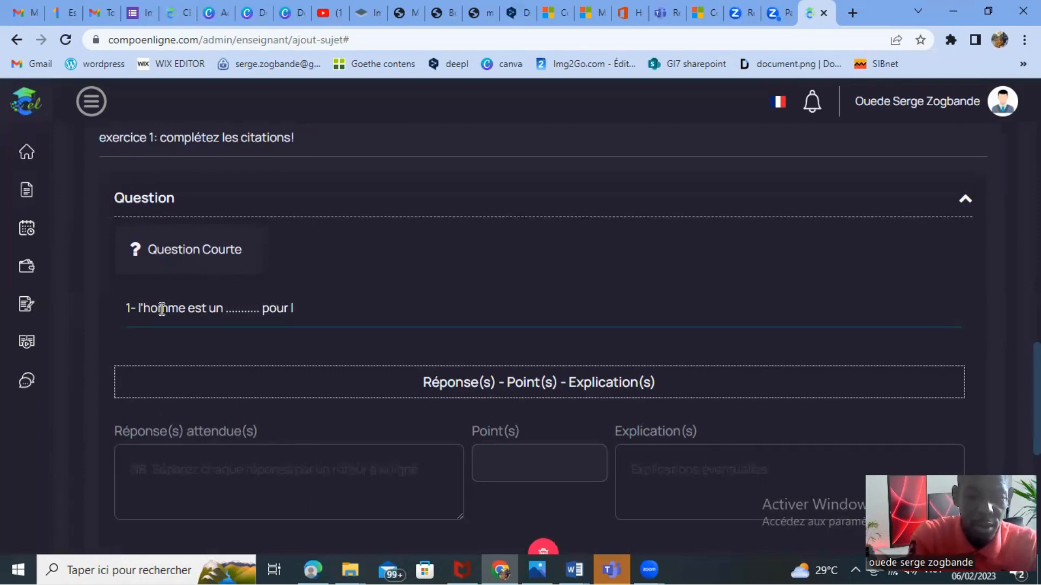
pyautogui.write("'homme")
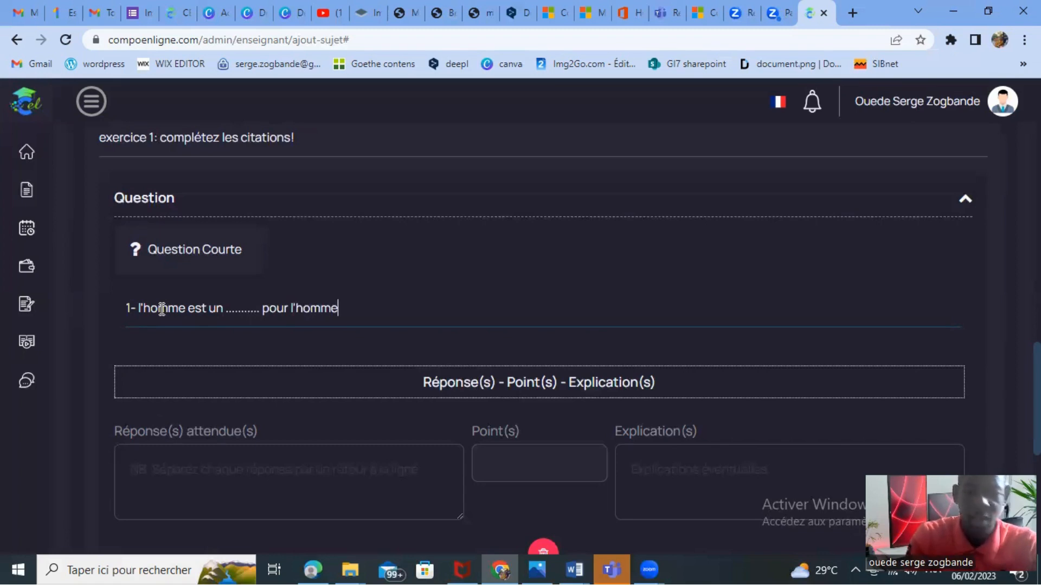
pyautogui.write('.')
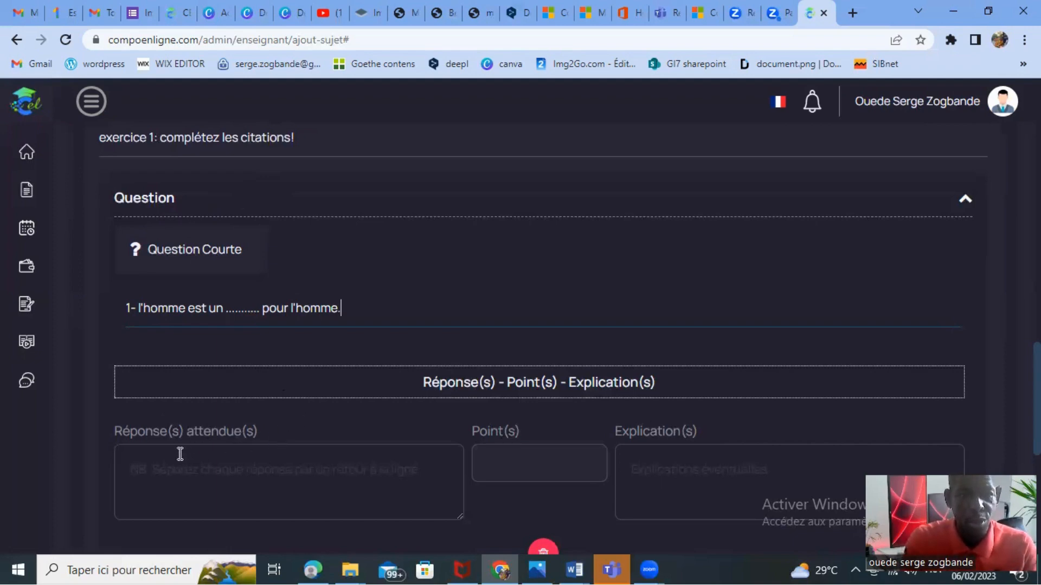
pyautogui.click(140, 309)
pyautogui.press('BackSpace')
pyautogui.write('L')
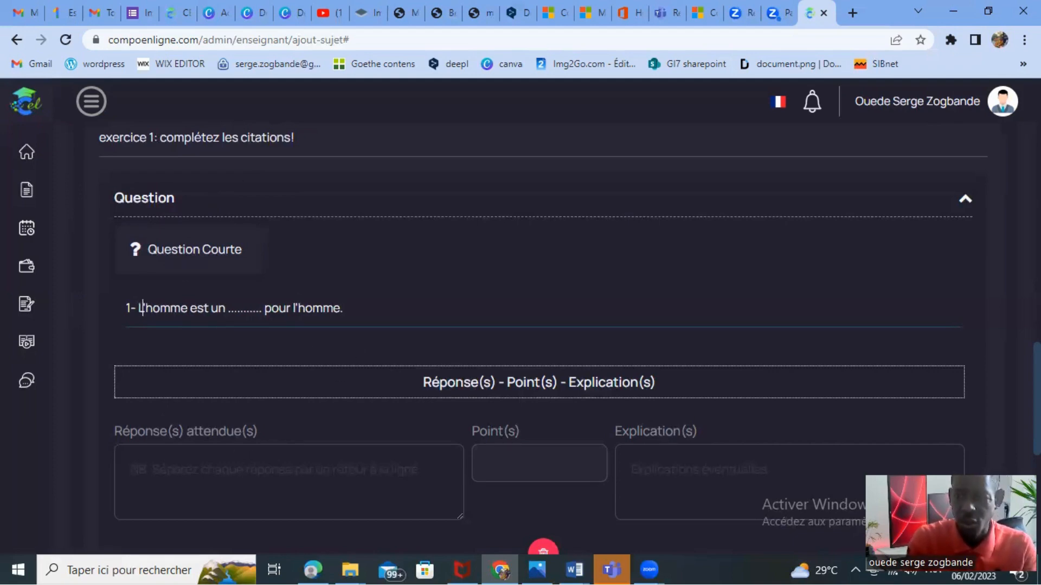
# Enter "loup" as the expected answer to the first question.
pyautogui.scroll(-3, 661, 433)
pyautogui.scroll(1, 661, 433)
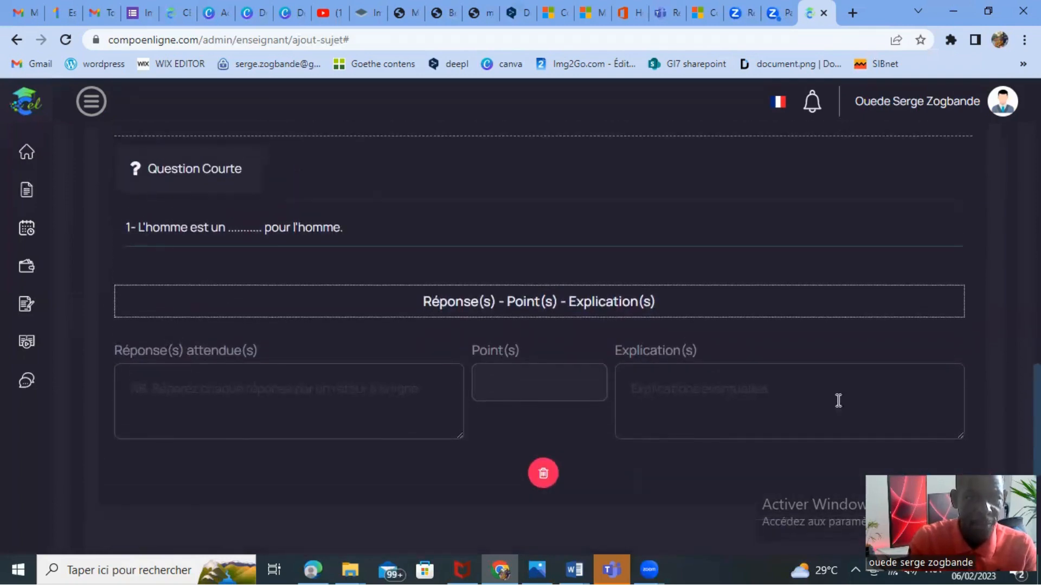
pyautogui.click(160, 392)
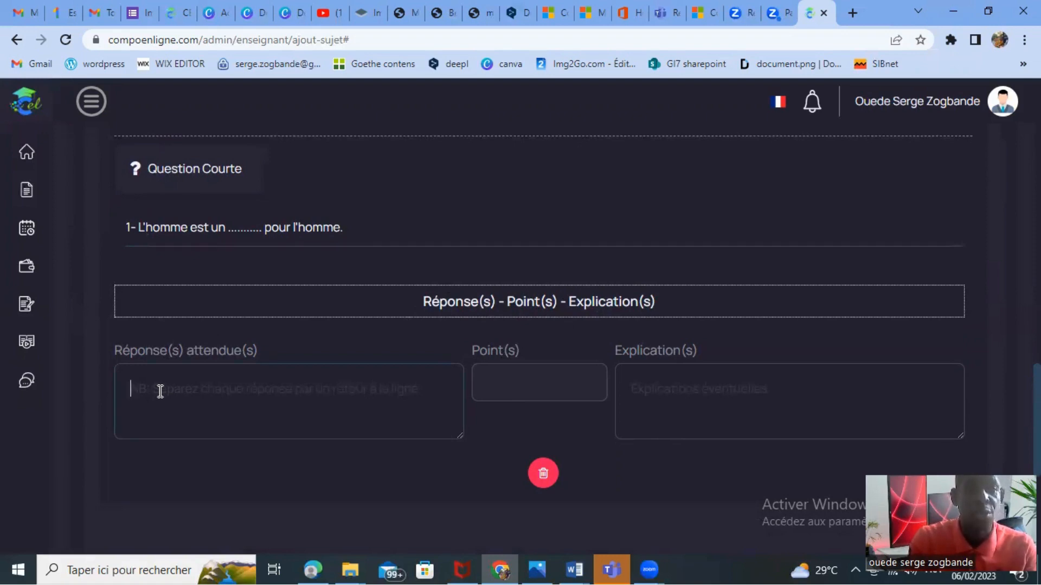
pyautogui.write('loup')
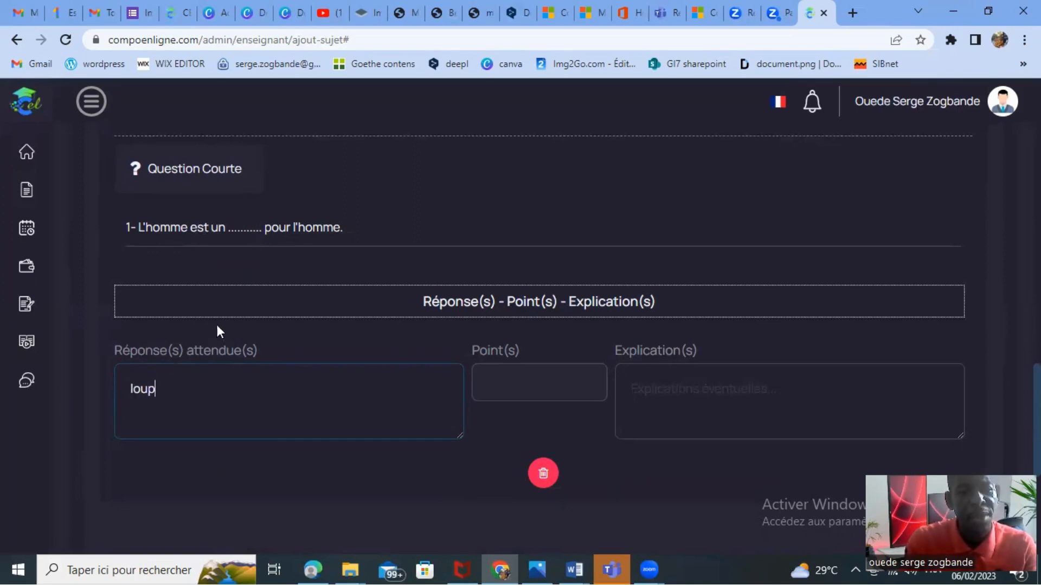
pyautogui.click(244, 228)
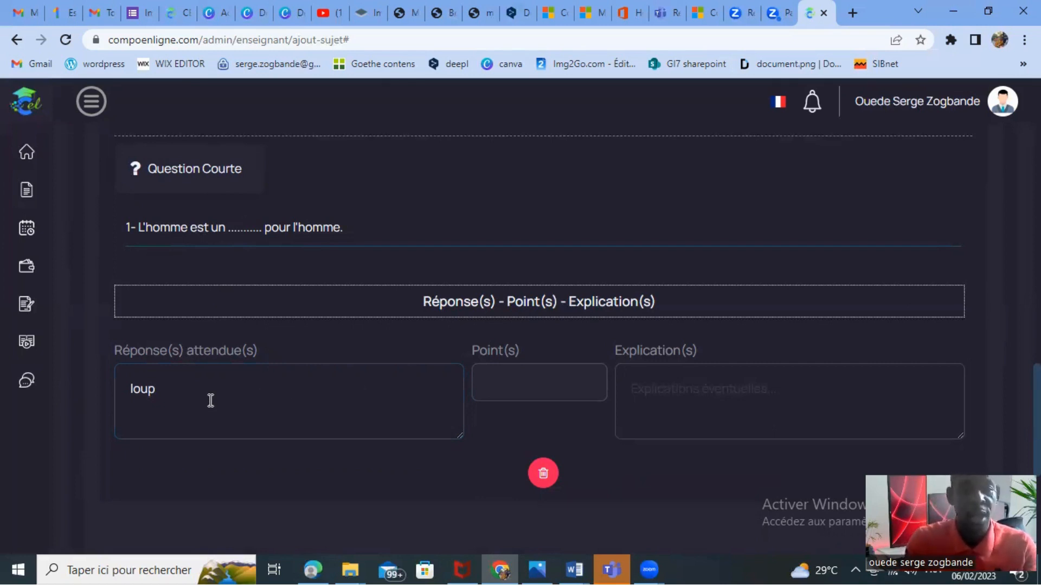
# Try 1, 2 and 0.5 as the first question's points, and settle on 2 points with no explanation.
pyautogui.click(491, 381)
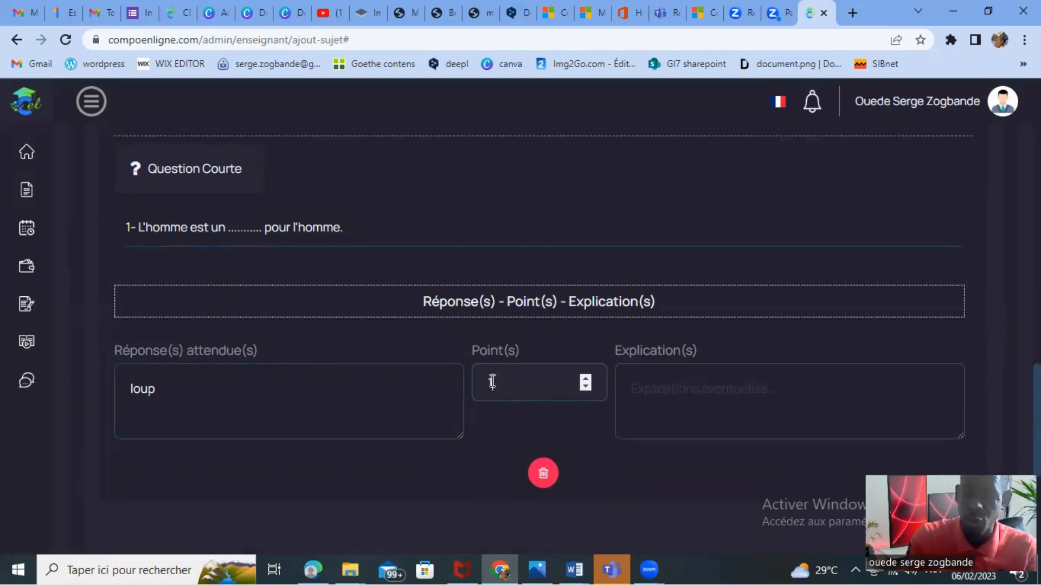
pyautogui.write('1')
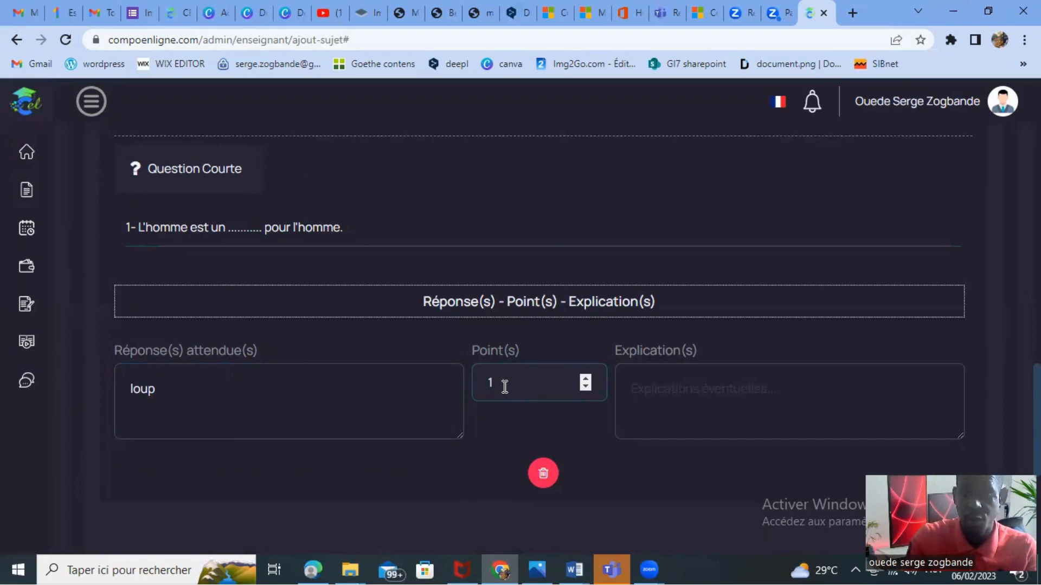
pyautogui.press('BackSpace')
pyautogui.write('2')
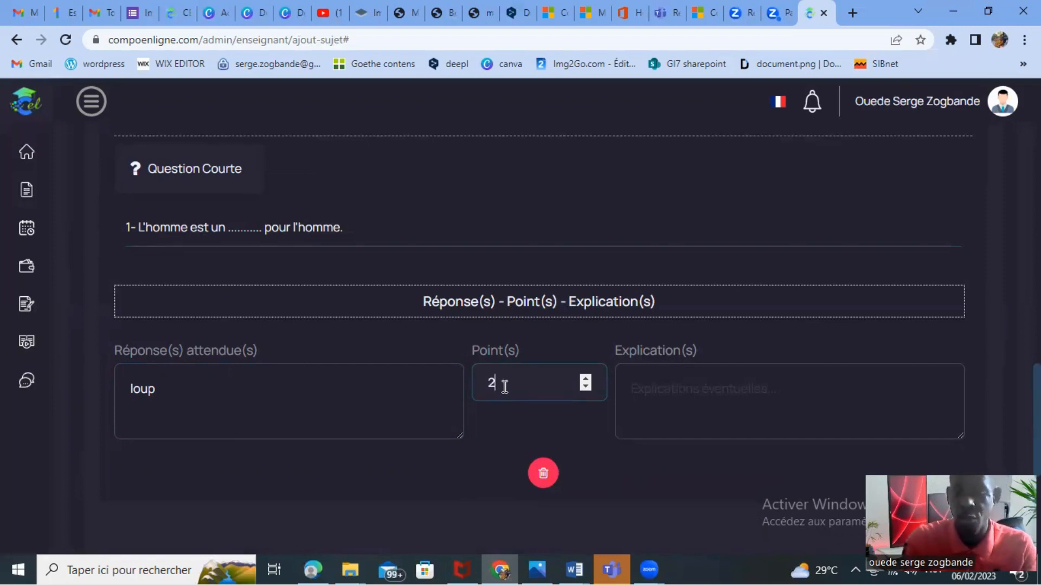
pyautogui.press('BackSpace')
pyautogui.write('0.5')
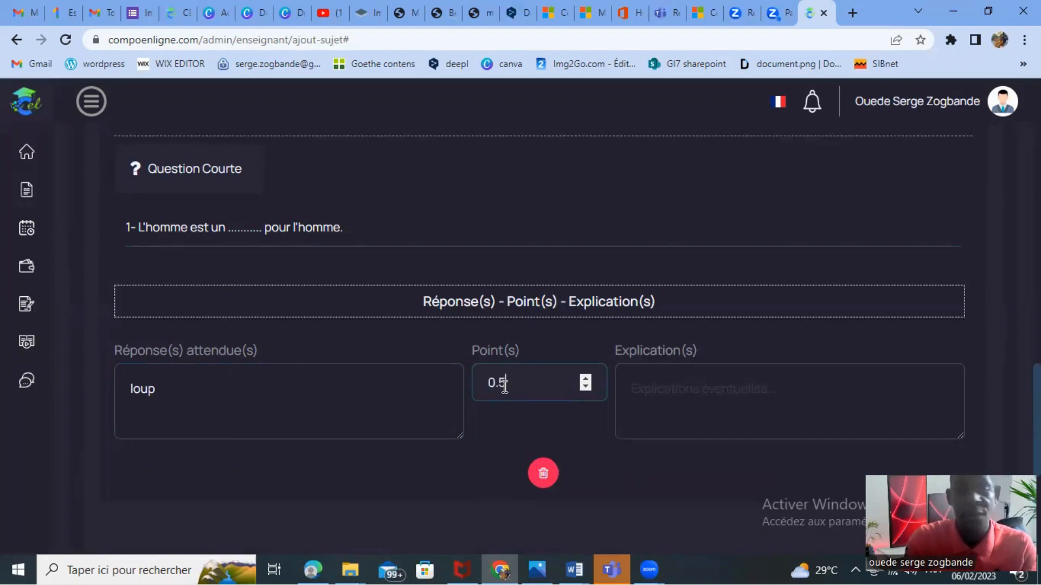
pyautogui.press('BackSpace')
pyautogui.press('BackSpace')
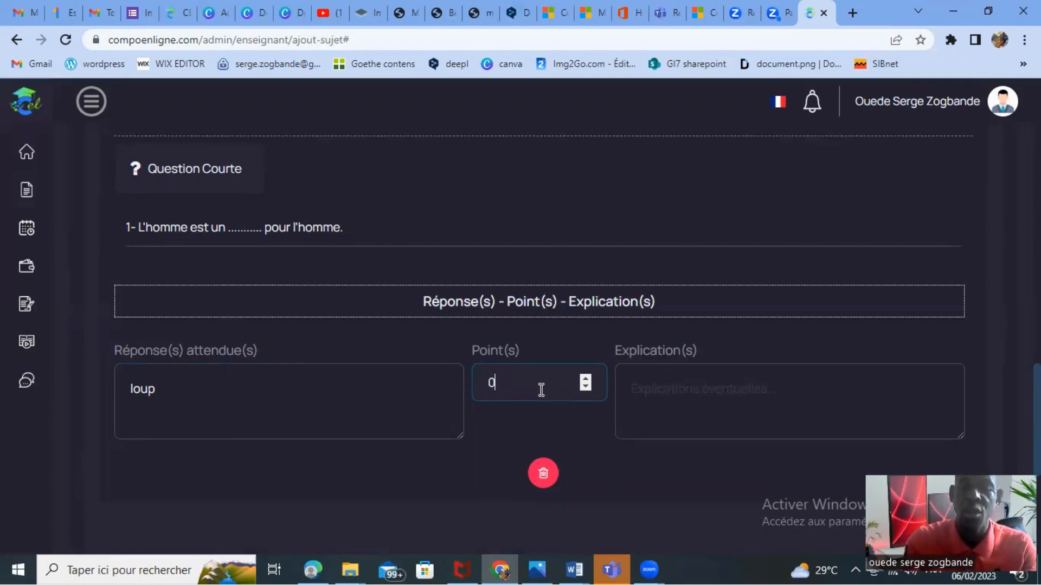
pyautogui.press('BackSpace')
pyautogui.write('2')
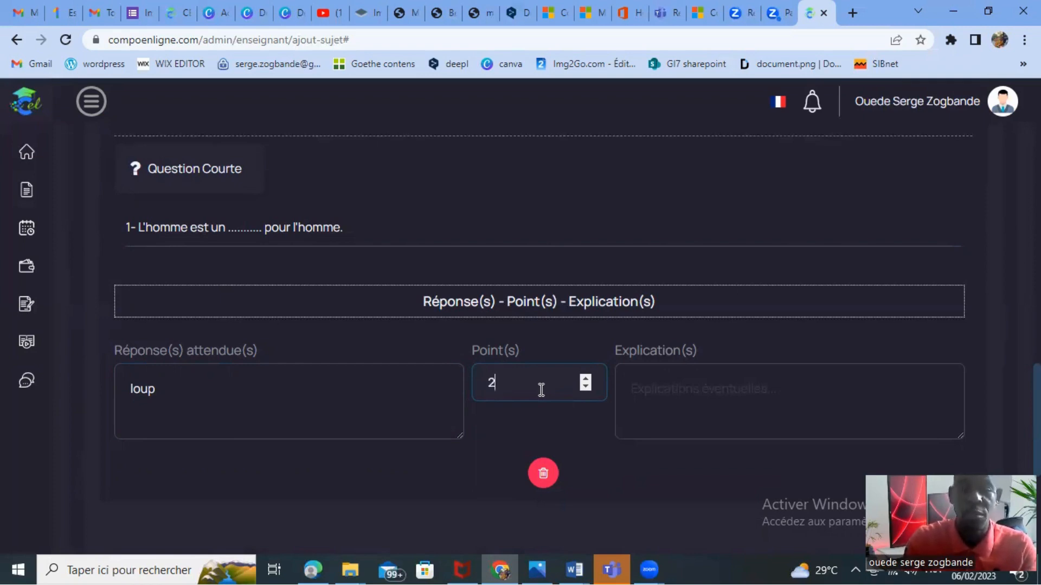
pyautogui.click(674, 387)
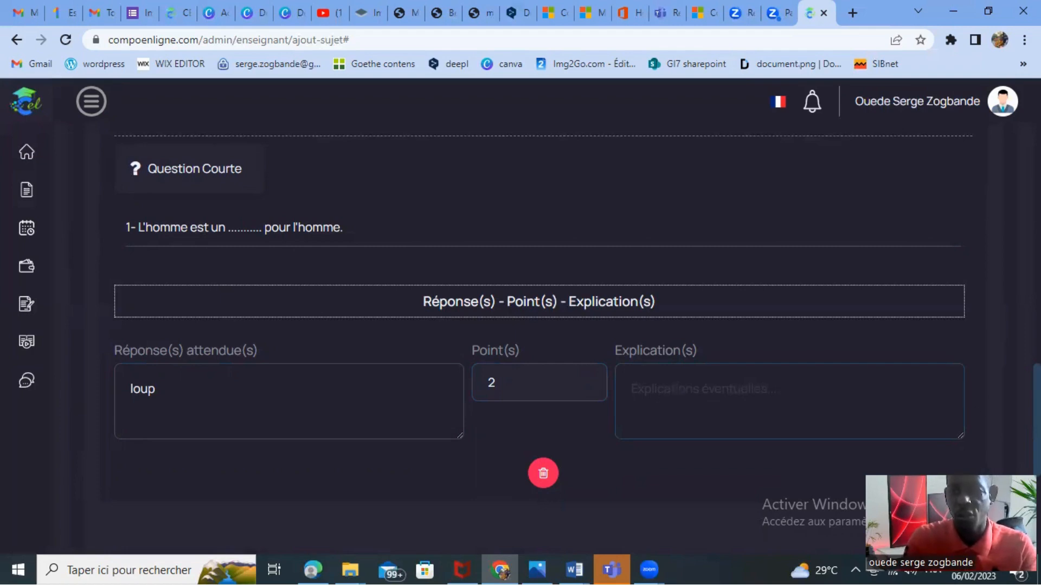
# Review the completed first question and add another short question to exercise 1.
pyautogui.scroll(-1, 539, 309)
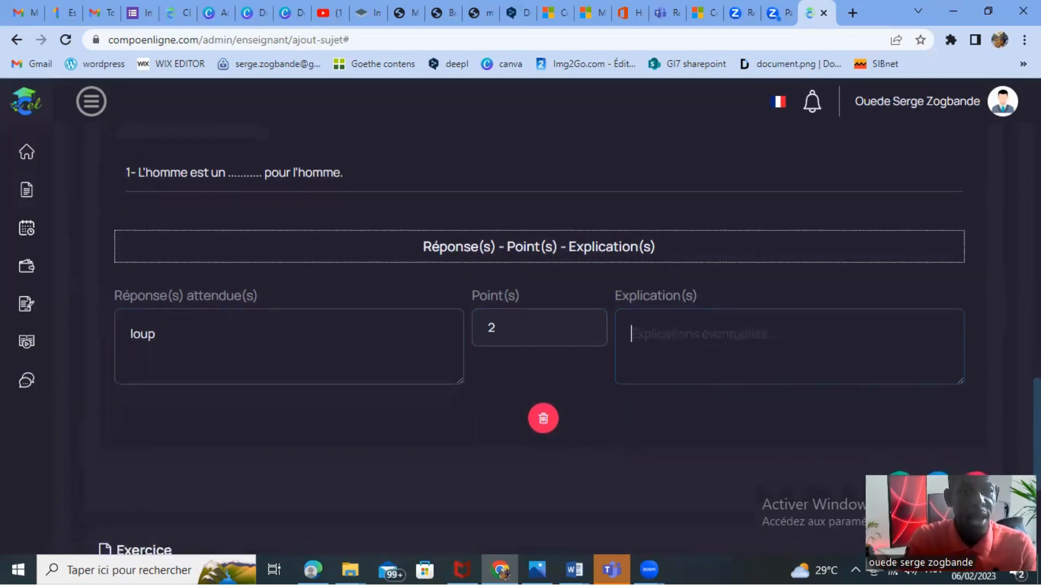
pyautogui.scroll(3, 539, 309)
pyautogui.scroll(-4, 539, 336)
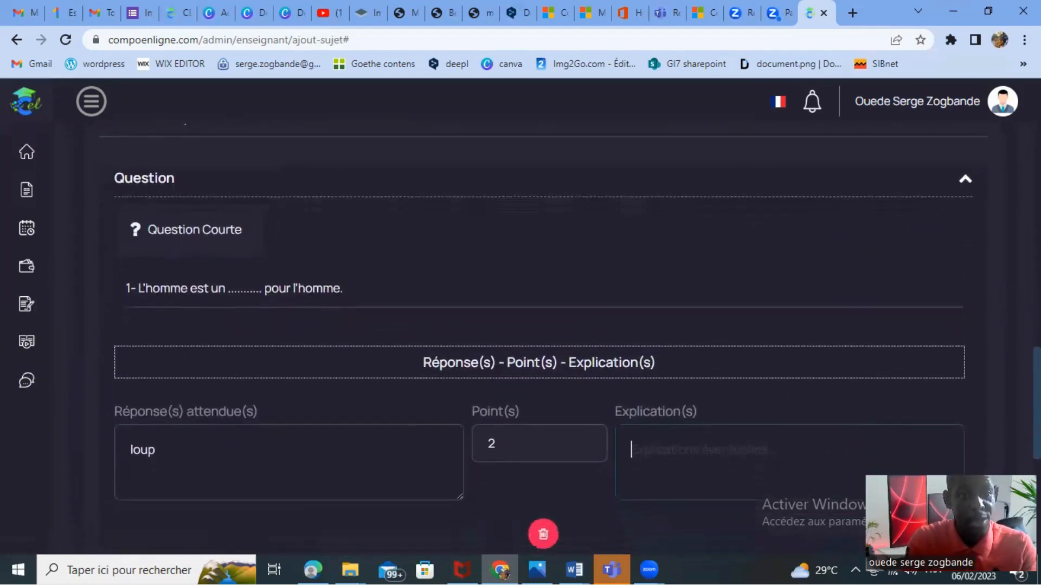
pyautogui.scroll(2, 539, 309)
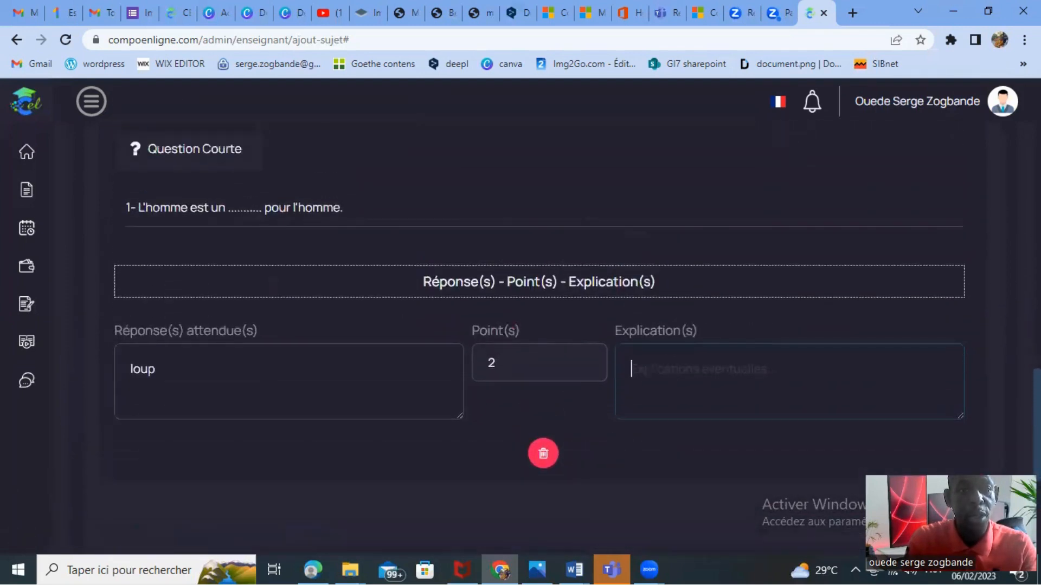
pyautogui.scroll(-2, 539, 309)
pyautogui.scroll(4, 539, 309)
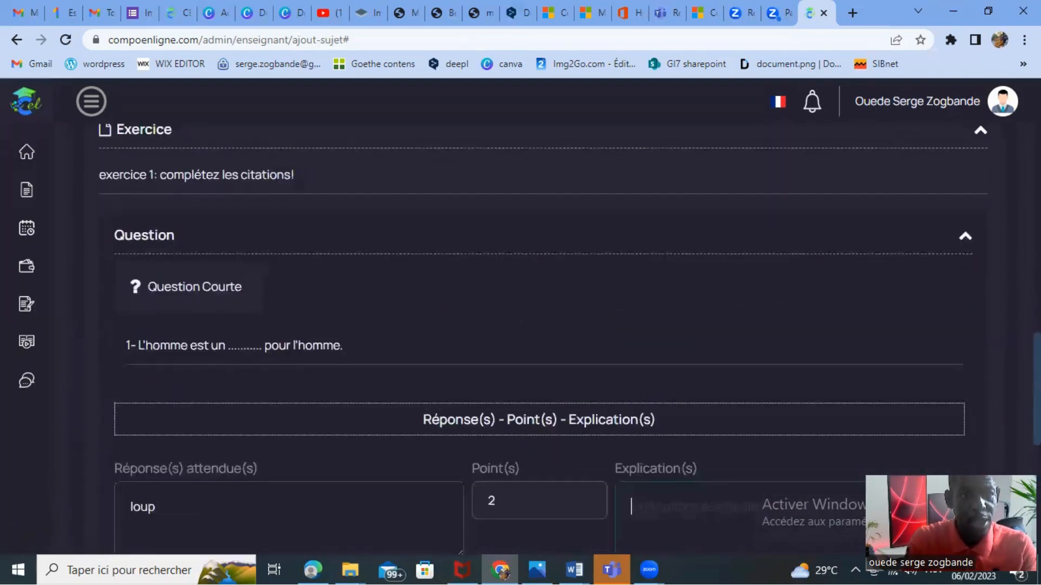
pyautogui.scroll(-5, 957, 372)
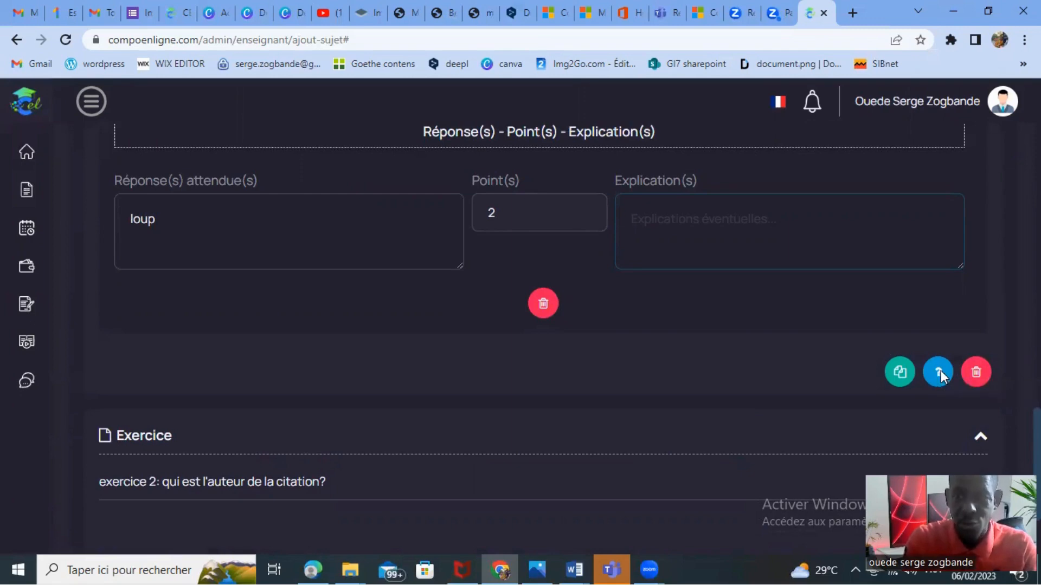
pyautogui.click(938, 372)
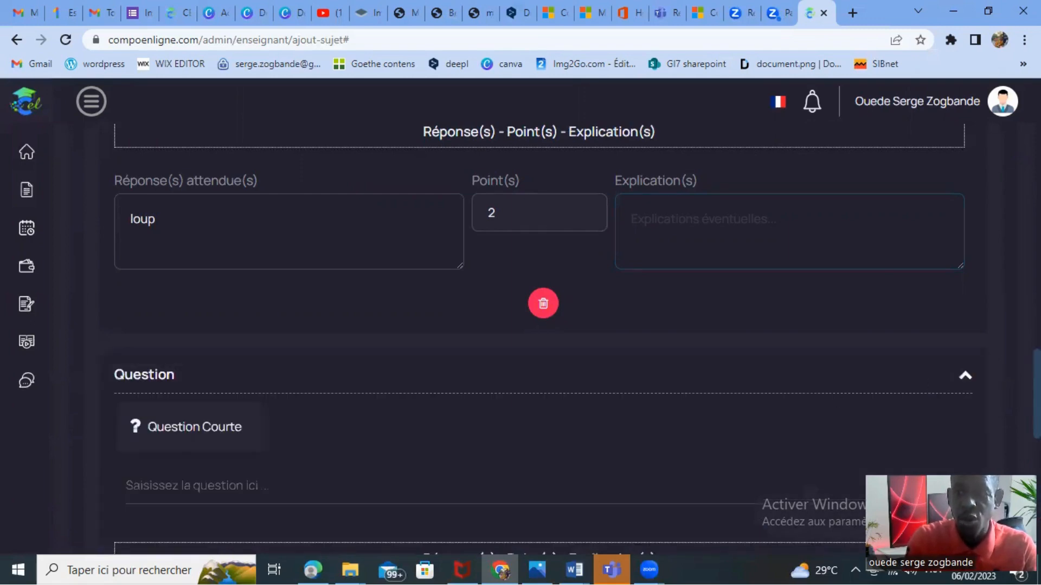
# Write the second question of exercise 1 as "2- La réligion est l'............ du peuple.".
pyautogui.scroll(-3, 954, 402)
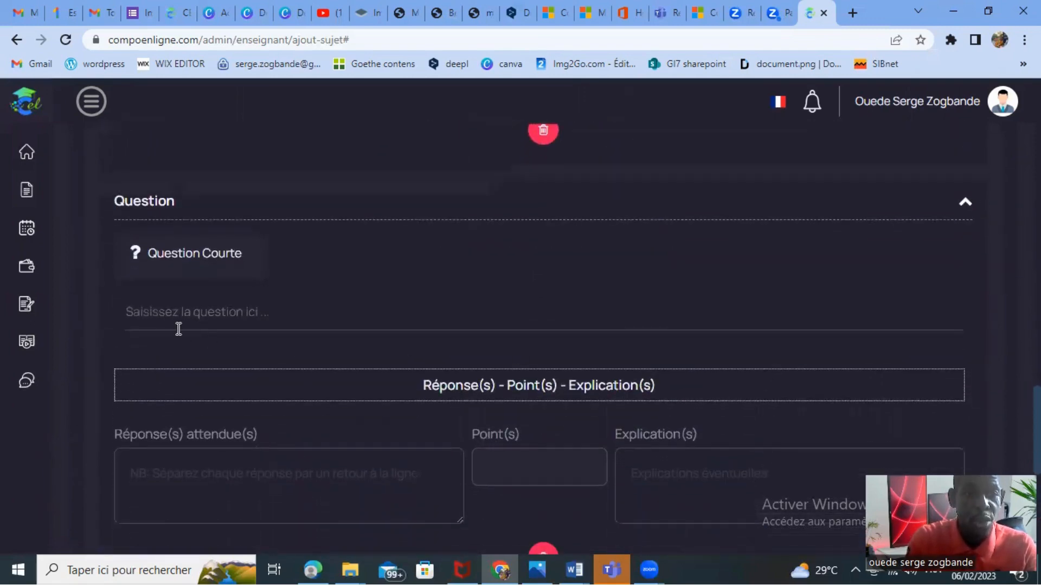
pyautogui.write('2-')
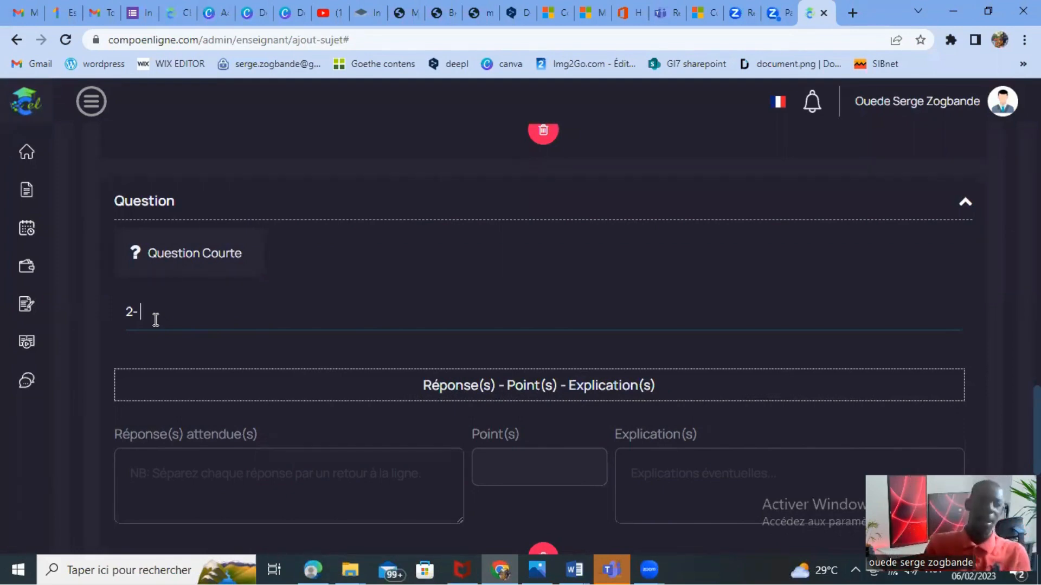
pyautogui.write('La')
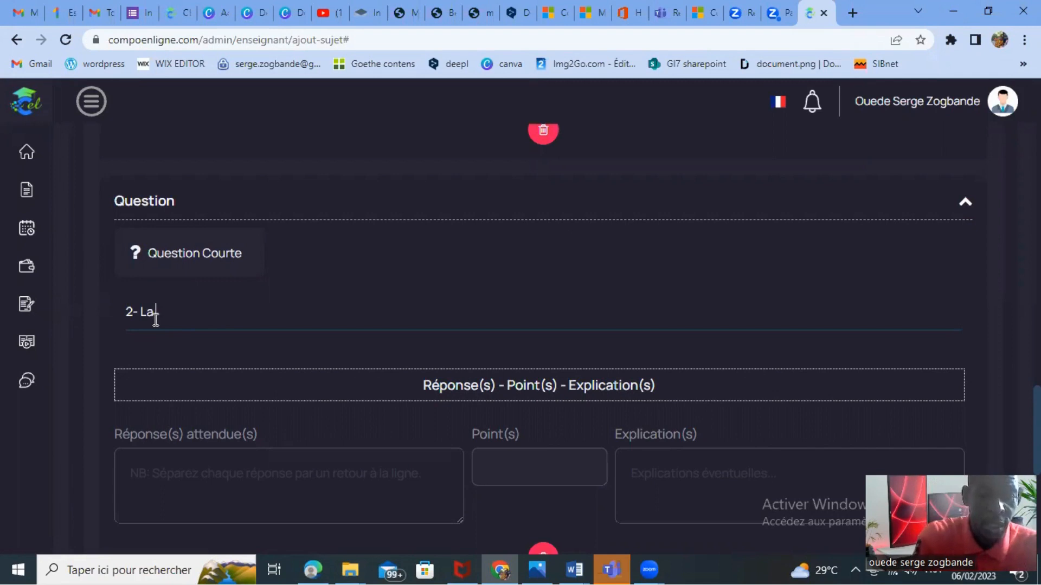
pyautogui.write('rélig')
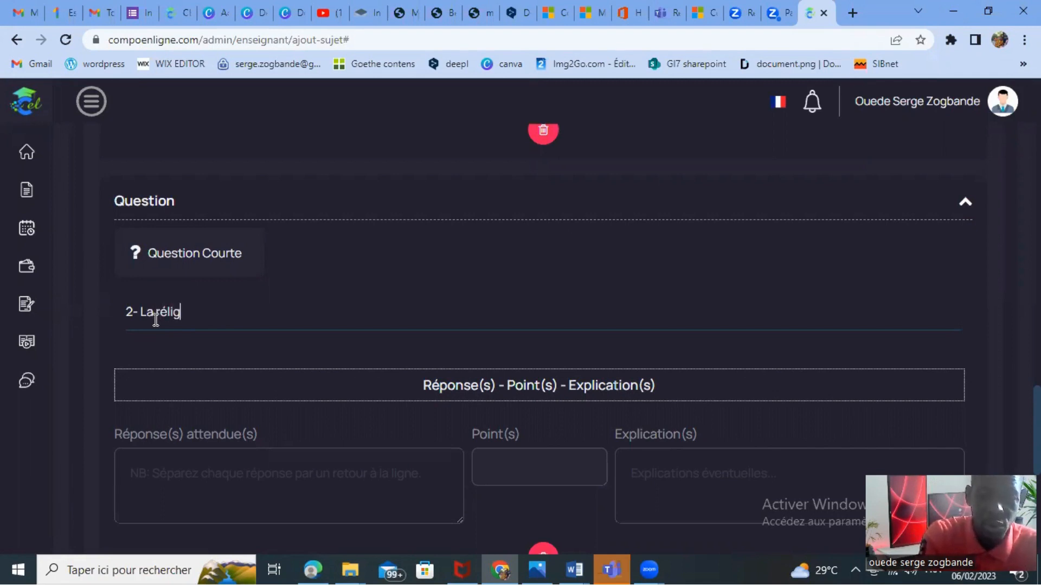
pyautogui.write('ion est ')
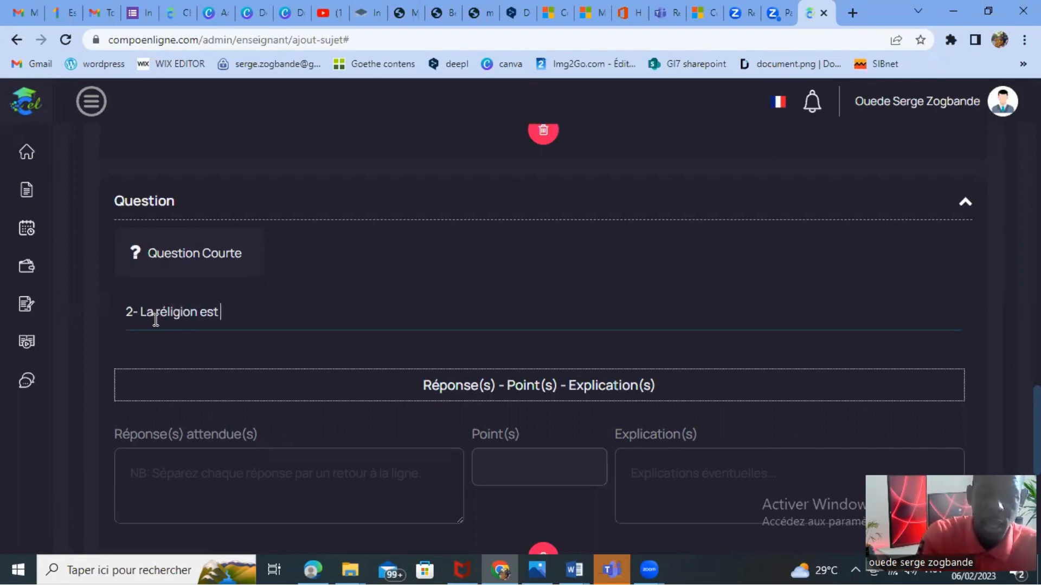
pyautogui.write('l')
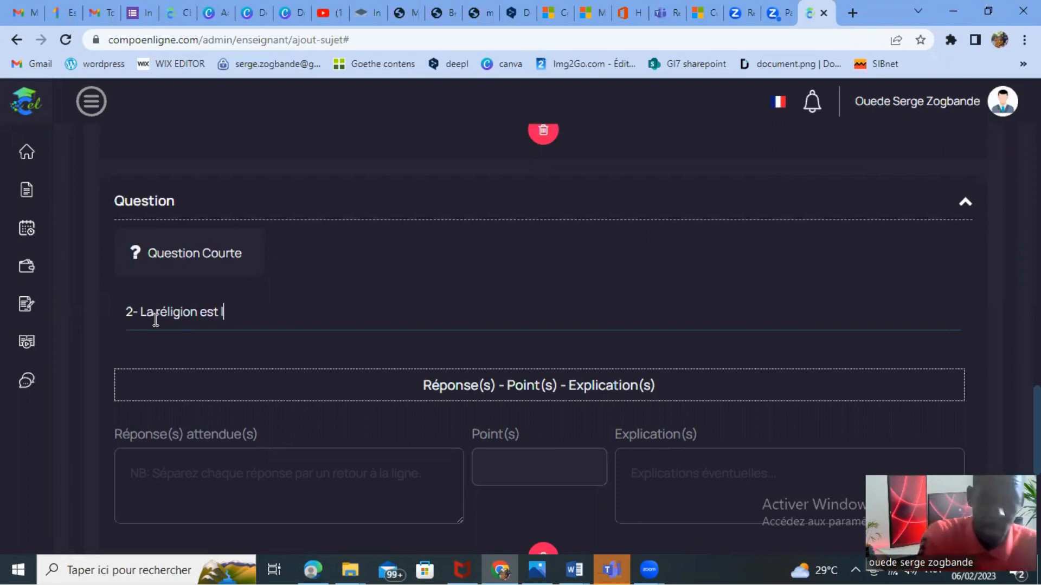
pyautogui.write("'...........")
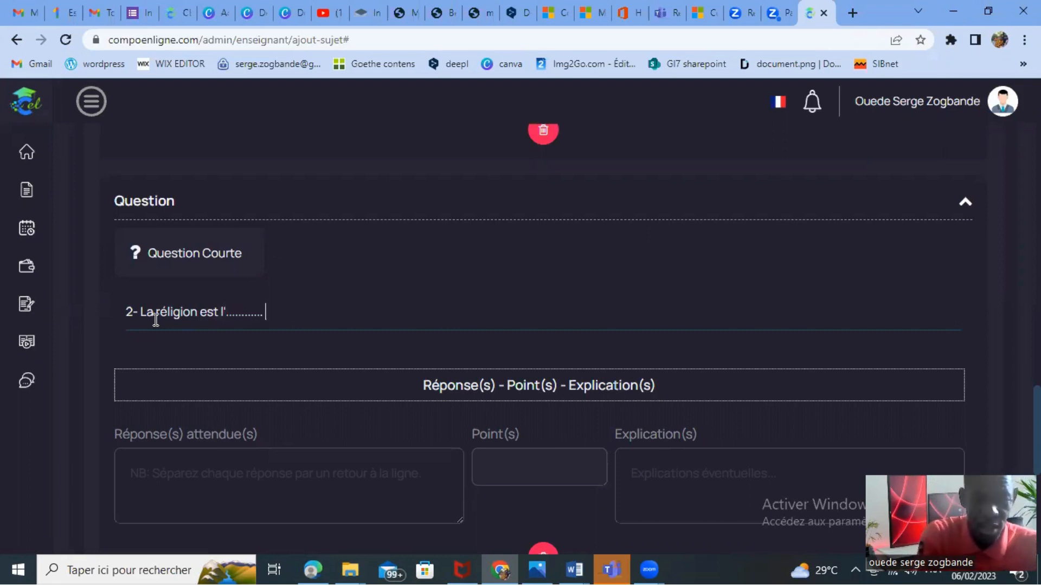
pyautogui.write(' du pe')
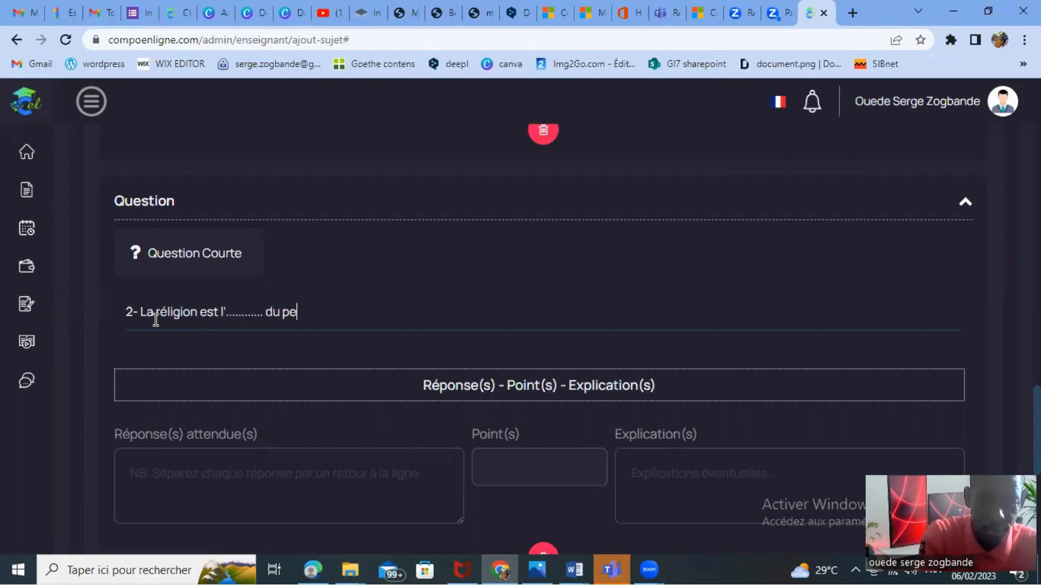
pyautogui.write('uple')
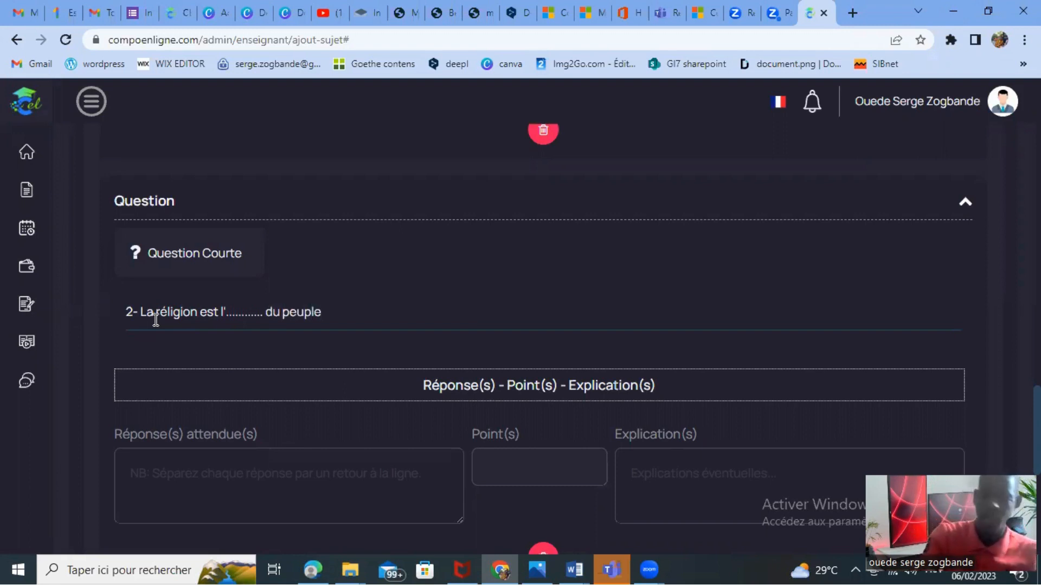
pyautogui.write('.')
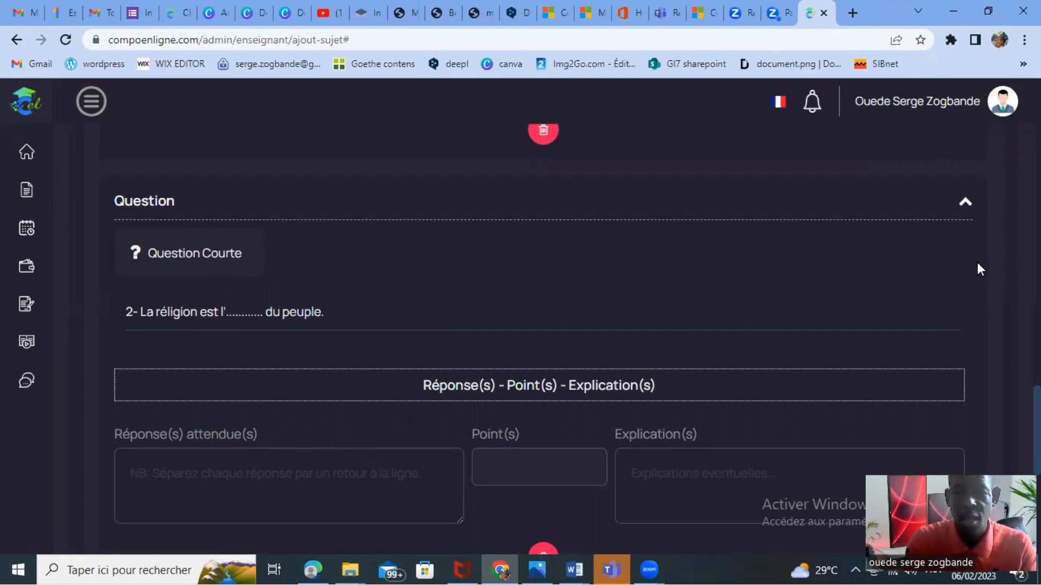
pyautogui.scroll(-1, 980, 269)
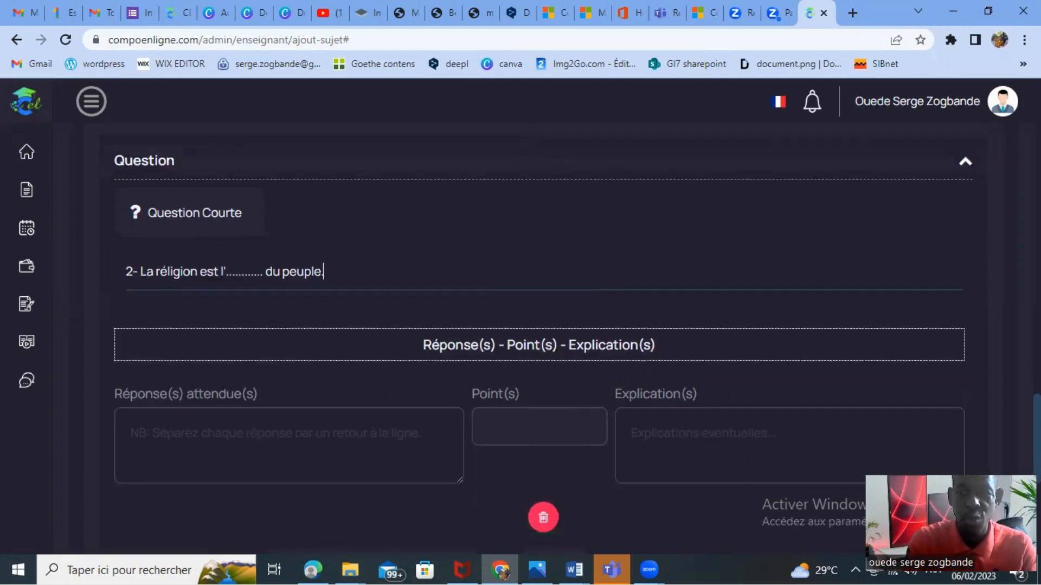
# Enter "opium" as the second question's expected answer and give it 2 points.
pyautogui.scroll(-2, 570, 360)
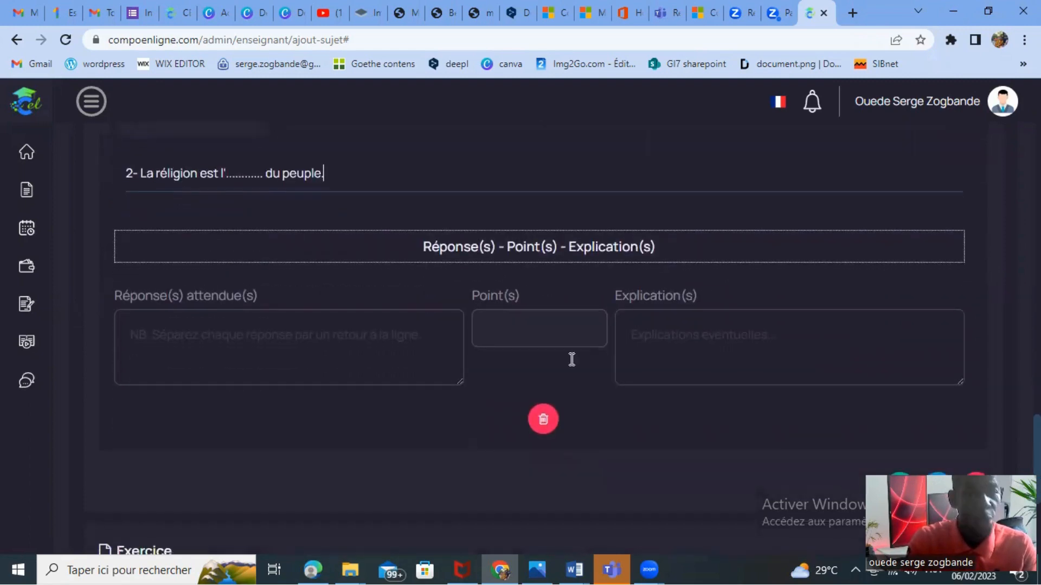
pyautogui.click(170, 339)
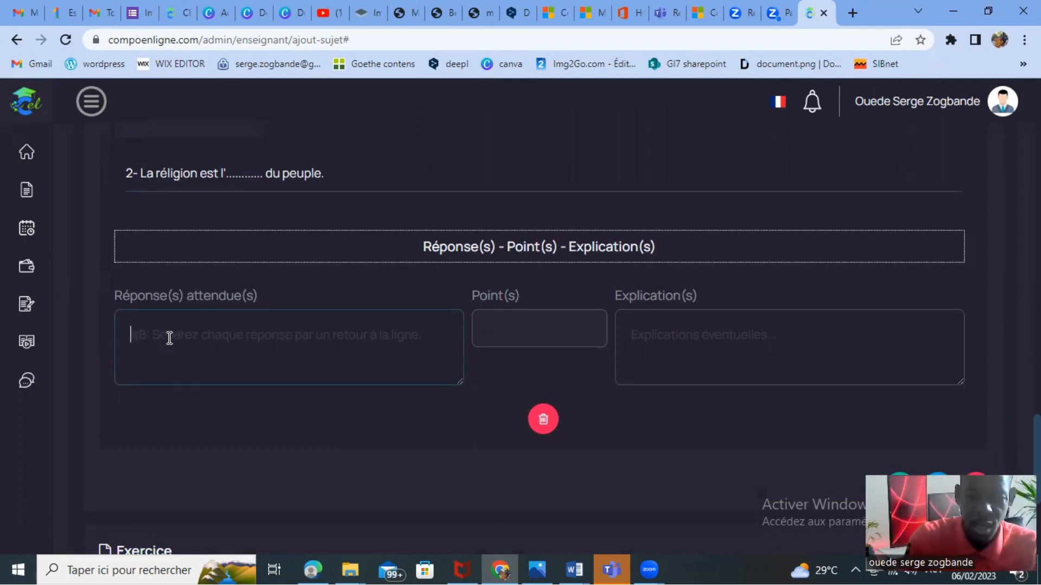
pyautogui.write('opiu')
pyautogui.write('m')
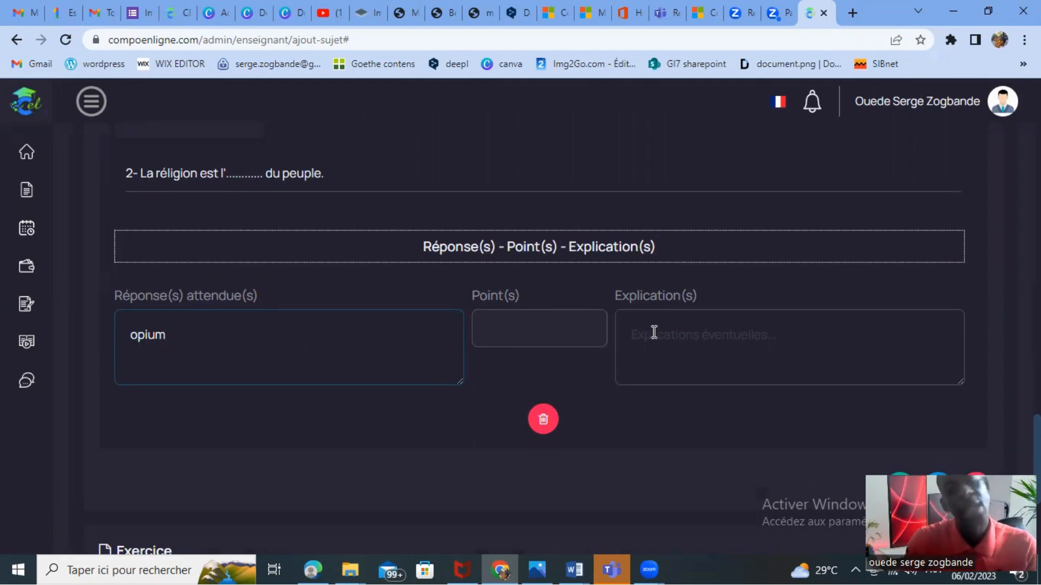
pyautogui.write('2')
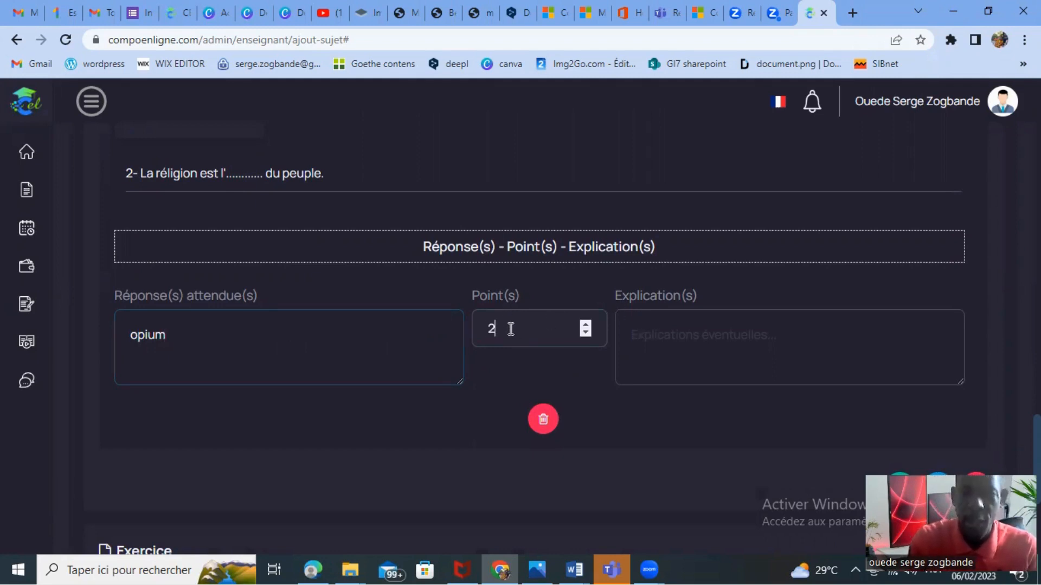
# Write the second question's explanation as "la réligion est l'opium du peuple est une citation de Karl Marx".
pyautogui.click(662, 333)
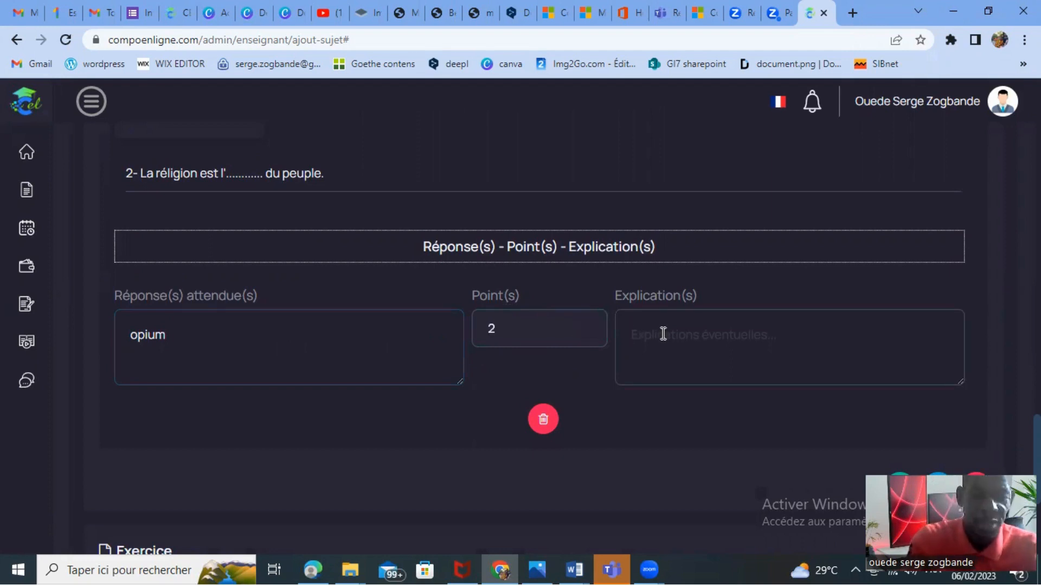
pyautogui.write('la r')
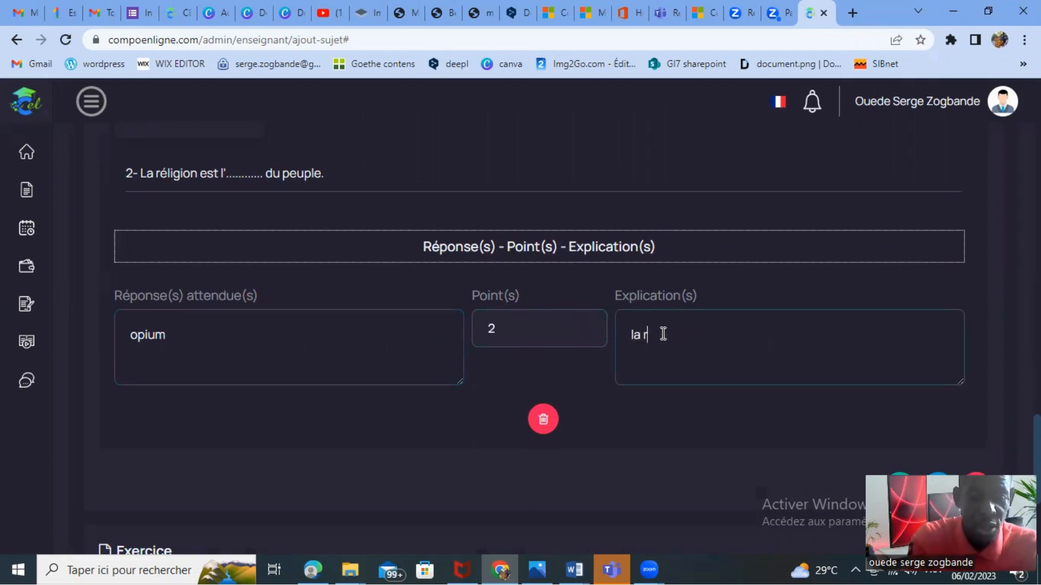
pyautogui.write("éligion est l'")
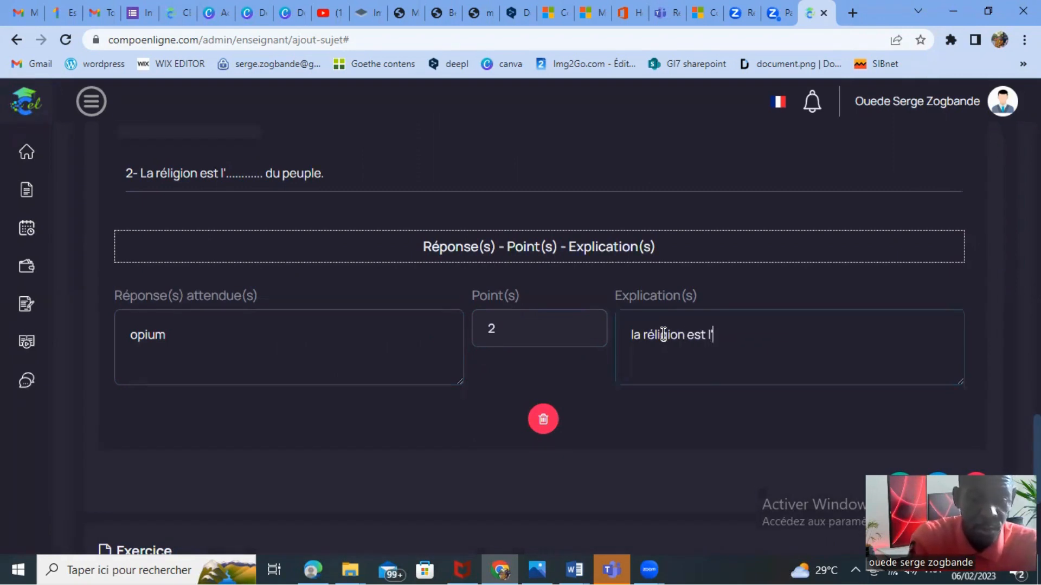
pyautogui.write('opium ')
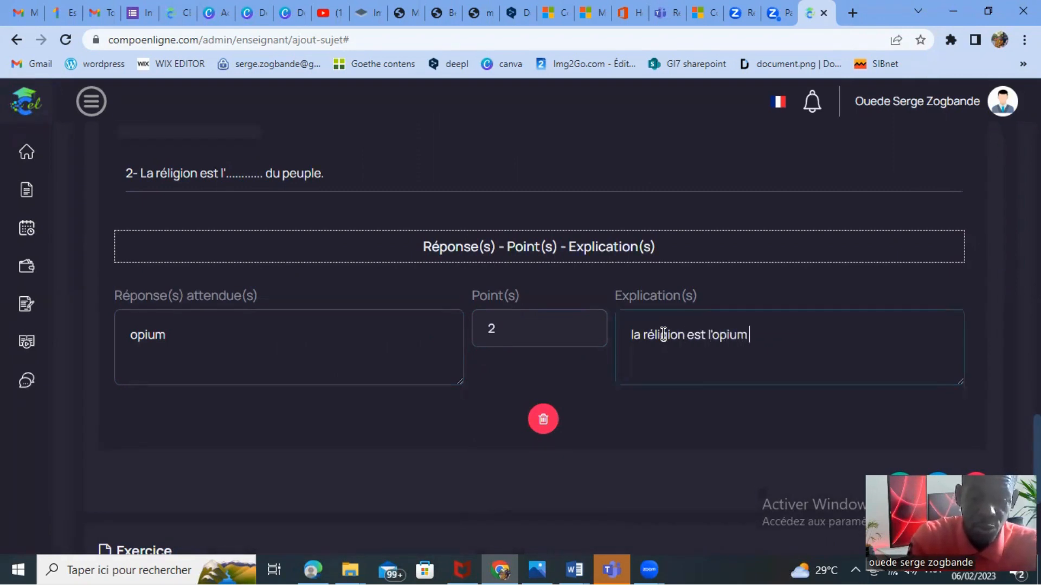
pyautogui.write('du peu')
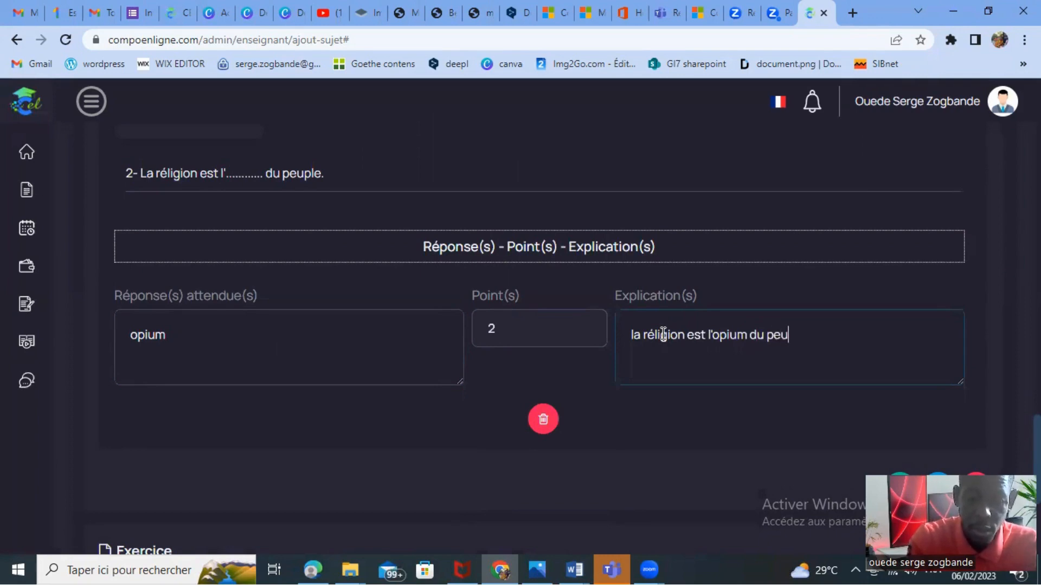
pyautogui.write('ple est')
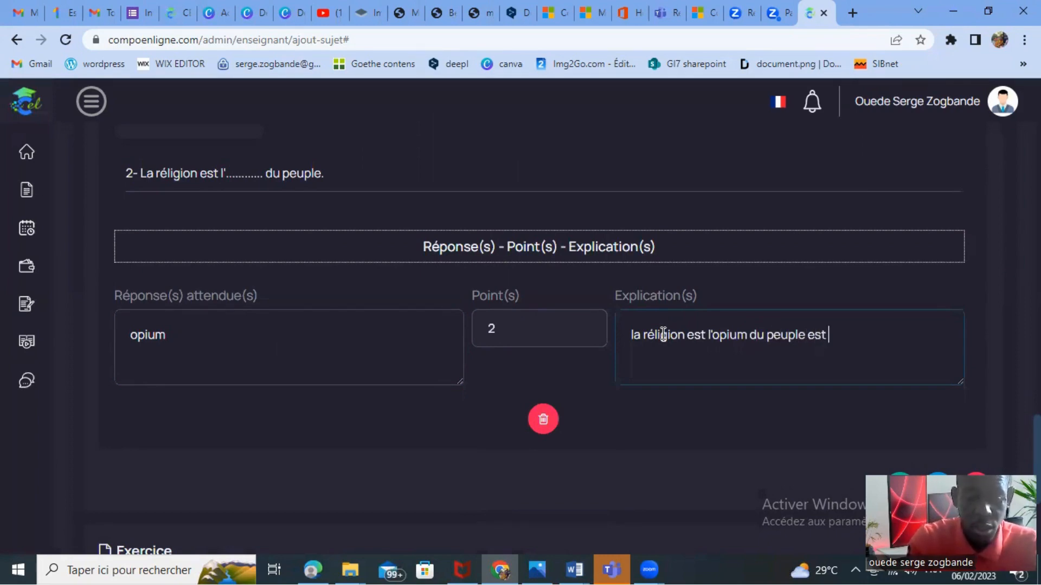
pyautogui.write(' une citation de ')
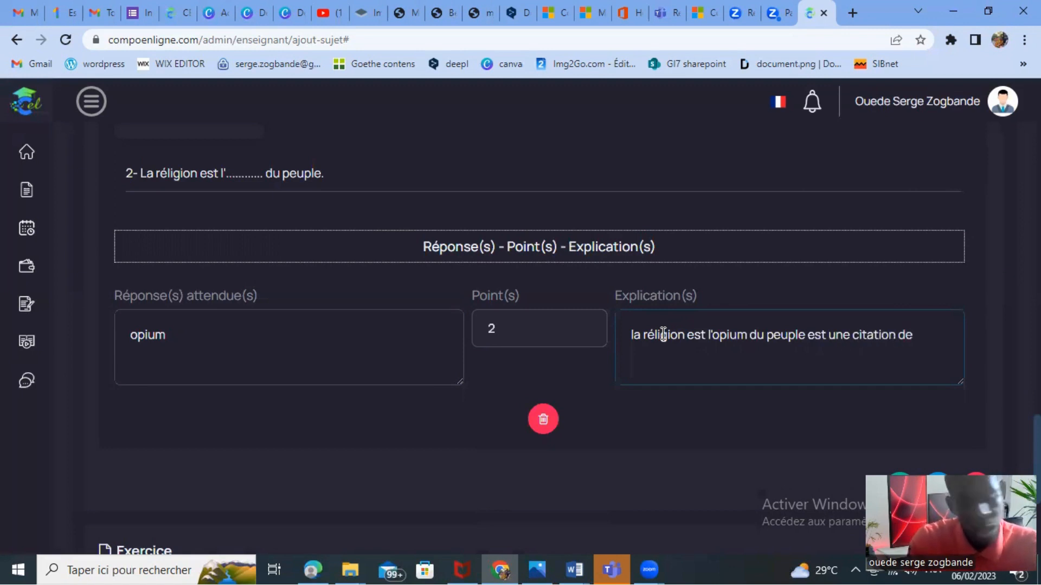
pyautogui.write('Kar')
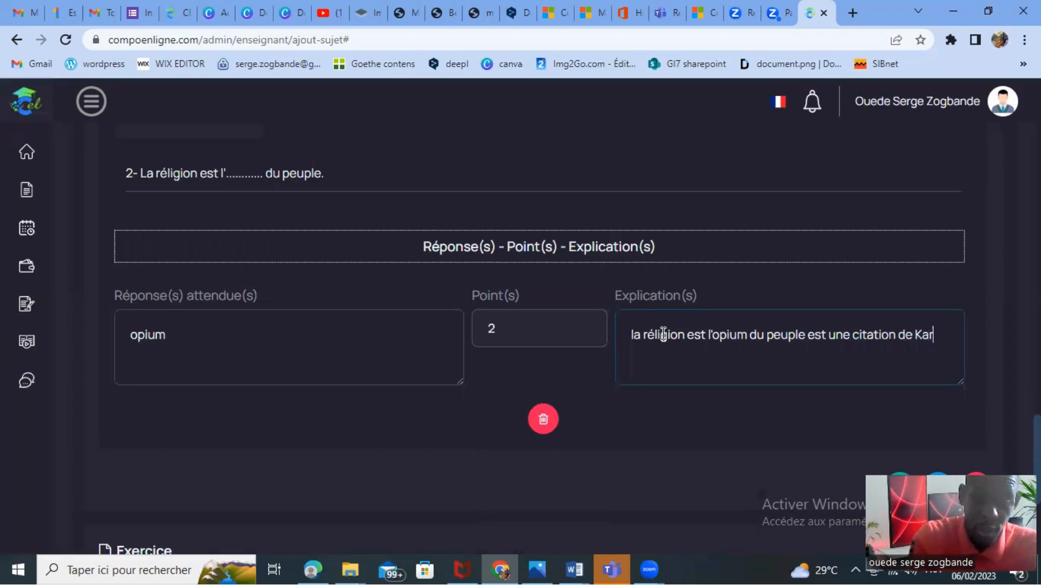
pyautogui.write('l Marx')
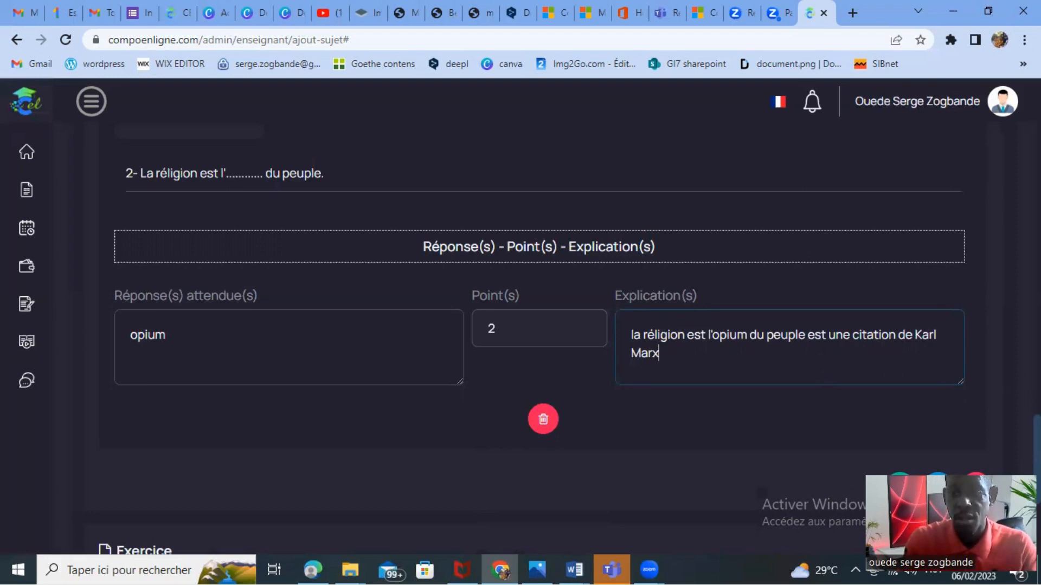
# Review the completed second question and the heading of exercise 2 below it.
pyautogui.scroll(-4, 532, 358)
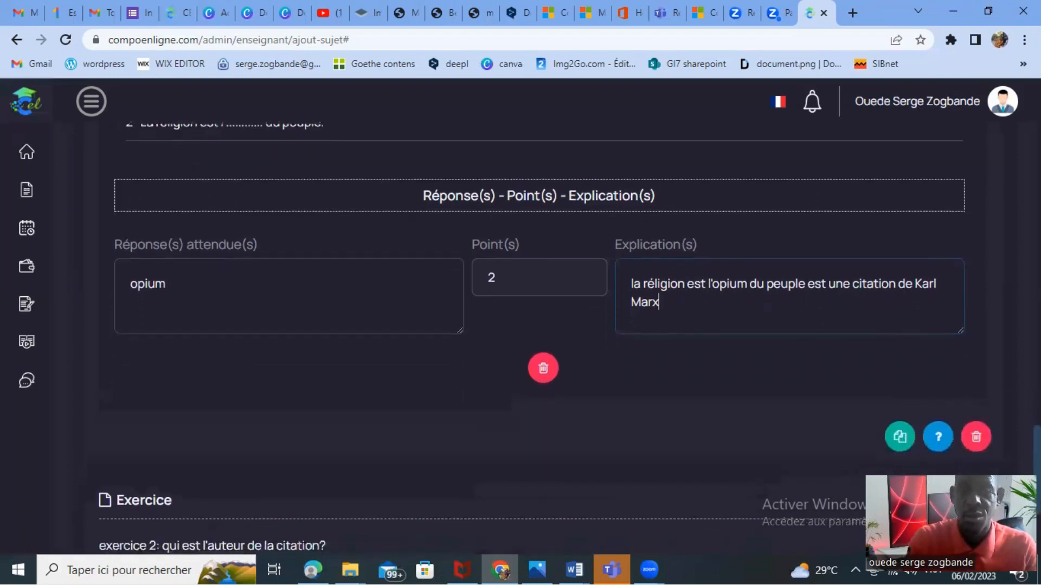
pyautogui.scroll(4, 531, 358)
pyautogui.scroll(1, 539, 325)
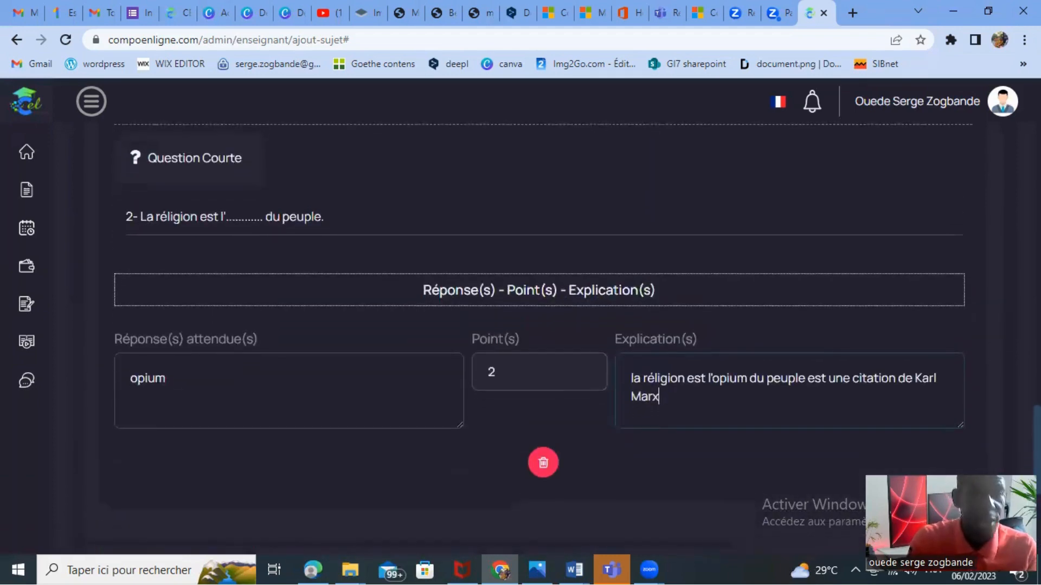
pyautogui.scroll(3, 540, 325)
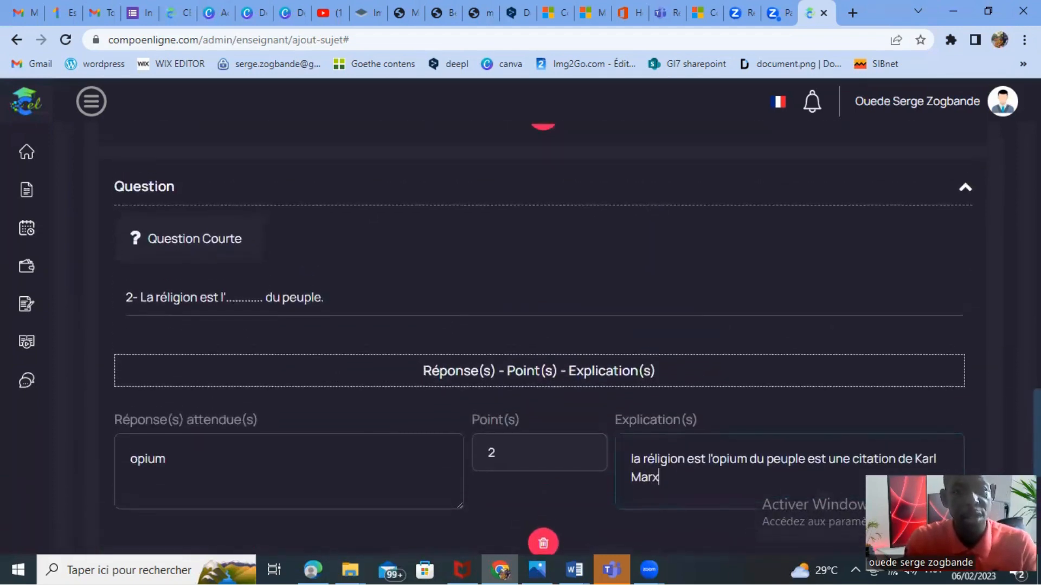
pyautogui.scroll(-3, 540, 336)
pyautogui.scroll(-5, 539, 325)
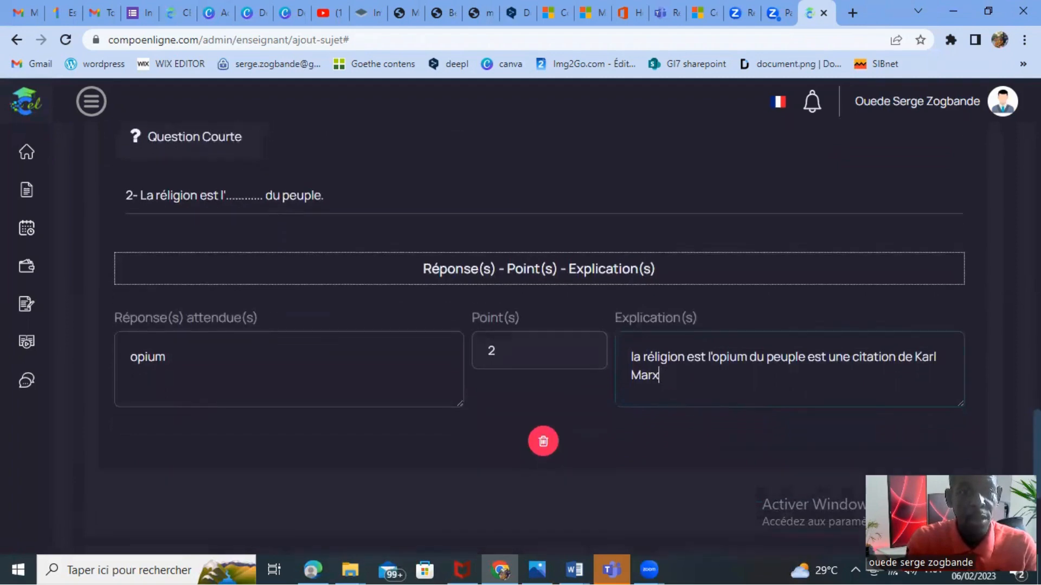
pyautogui.scroll(-2, 539, 325)
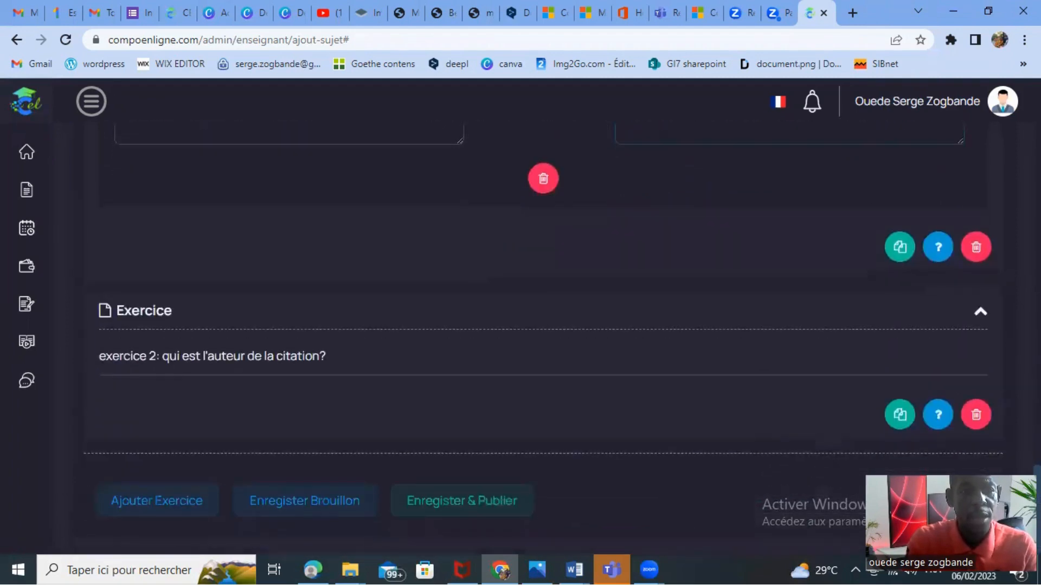
pyautogui.scroll(3, 539, 325)
pyautogui.scroll(-3, 540, 325)
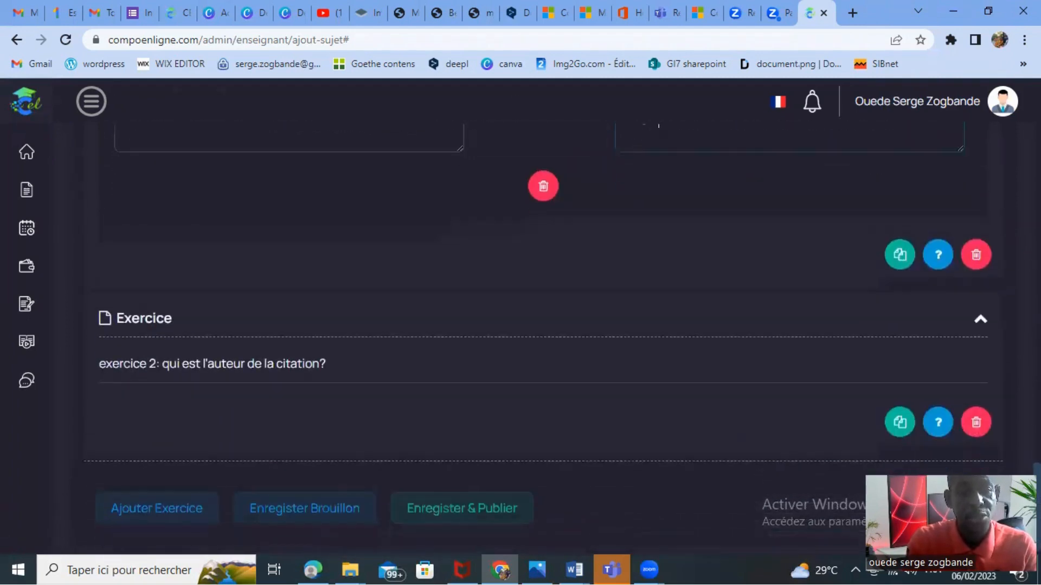
pyautogui.scroll(6, 540, 325)
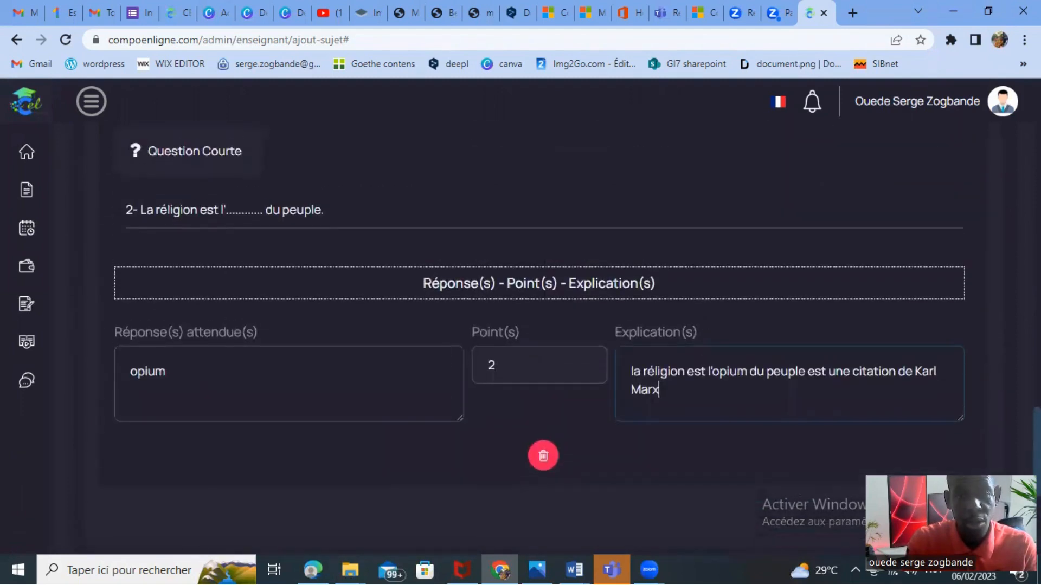
pyautogui.scroll(-1, 539, 325)
pyautogui.scroll(1, 539, 326)
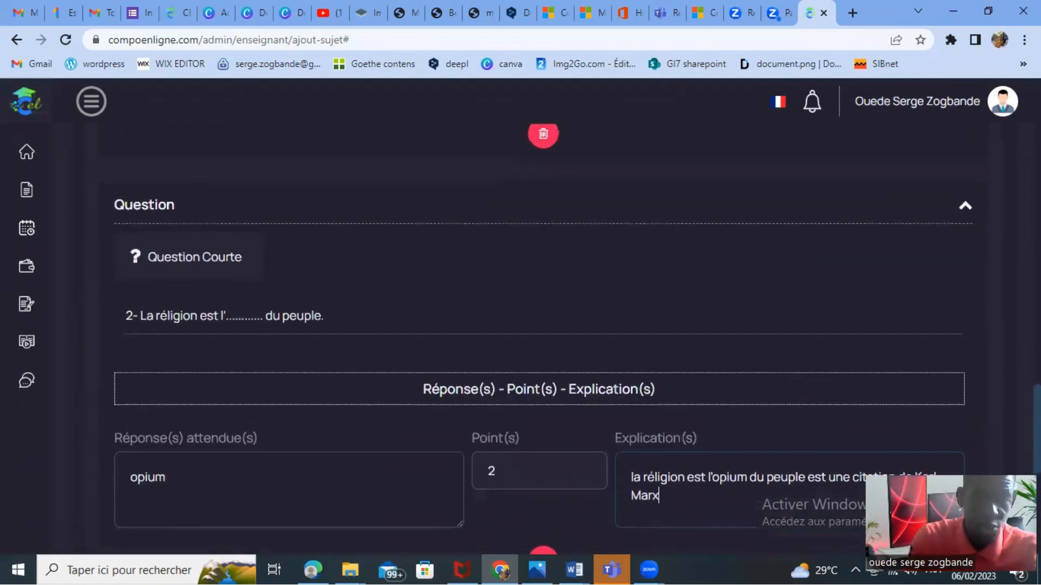
pyautogui.scroll(-1, 540, 325)
pyautogui.scroll(-2, 539, 326)
pyautogui.scroll(1, 539, 325)
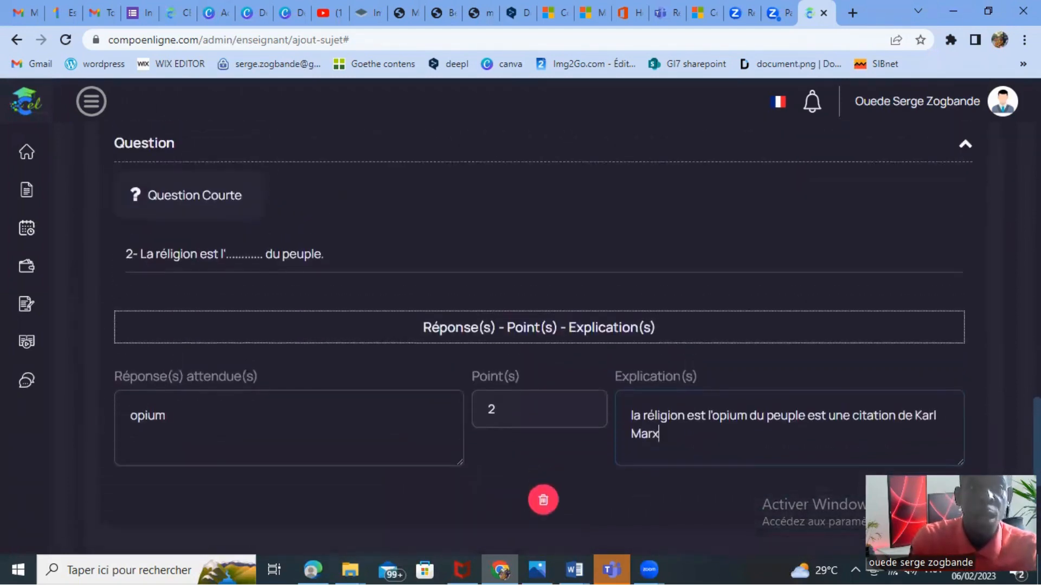
pyautogui.scroll(-2, 539, 325)
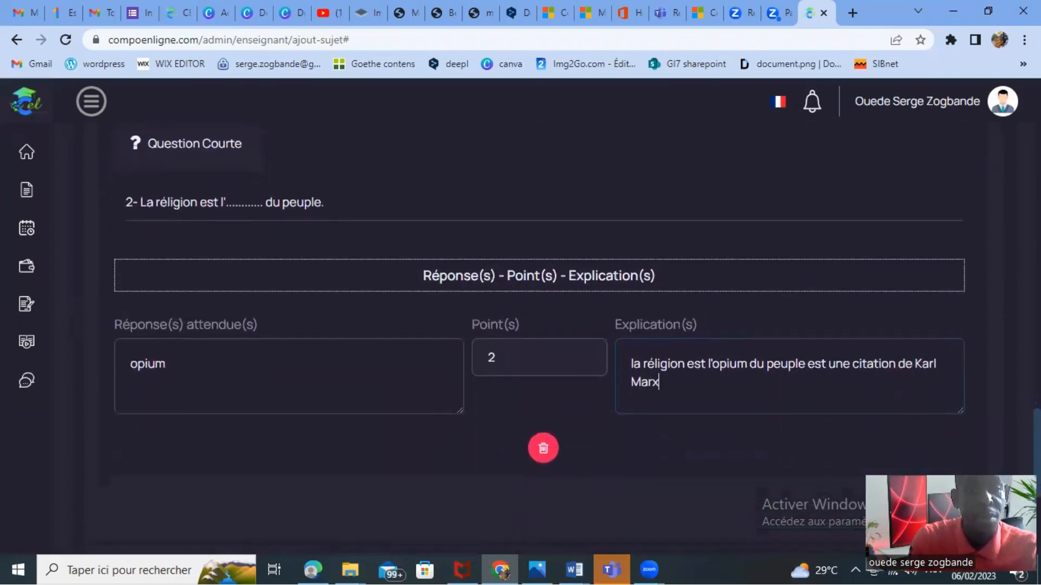
pyautogui.scroll(1, 539, 326)
pyautogui.scroll(-1, 539, 325)
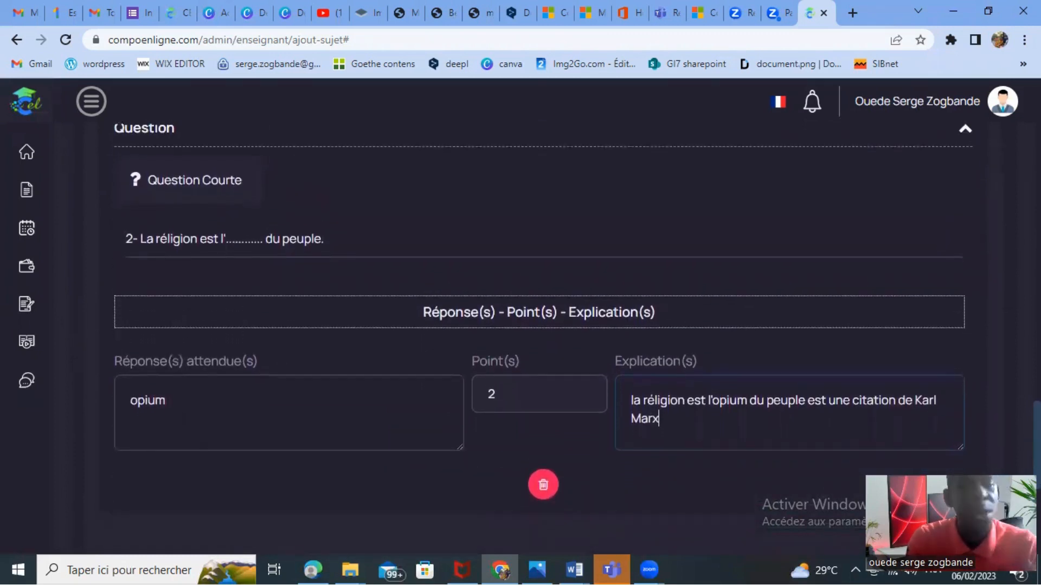
pyautogui.scroll(-1, 539, 325)
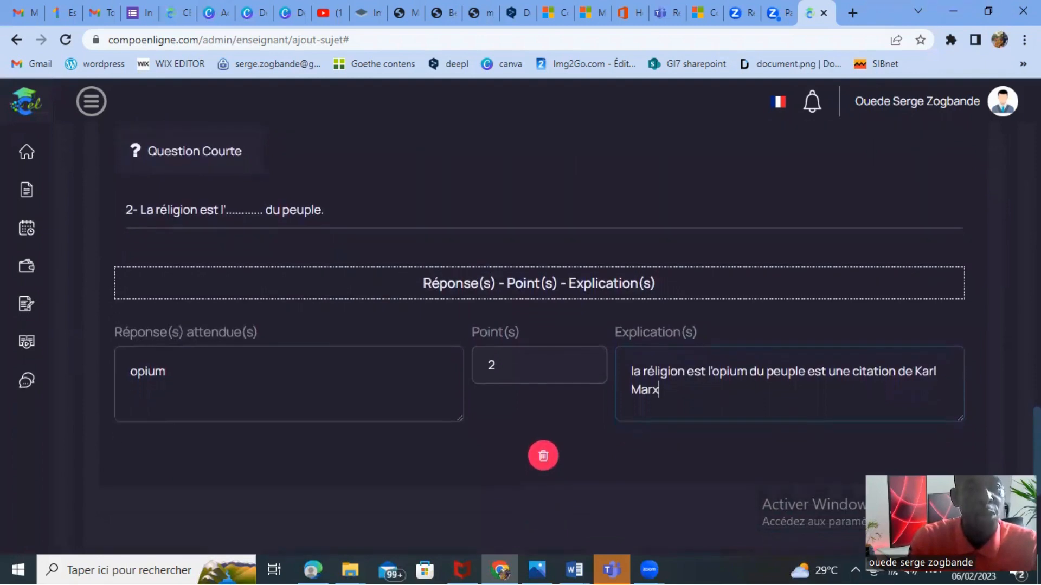
pyautogui.scroll(-2, 540, 325)
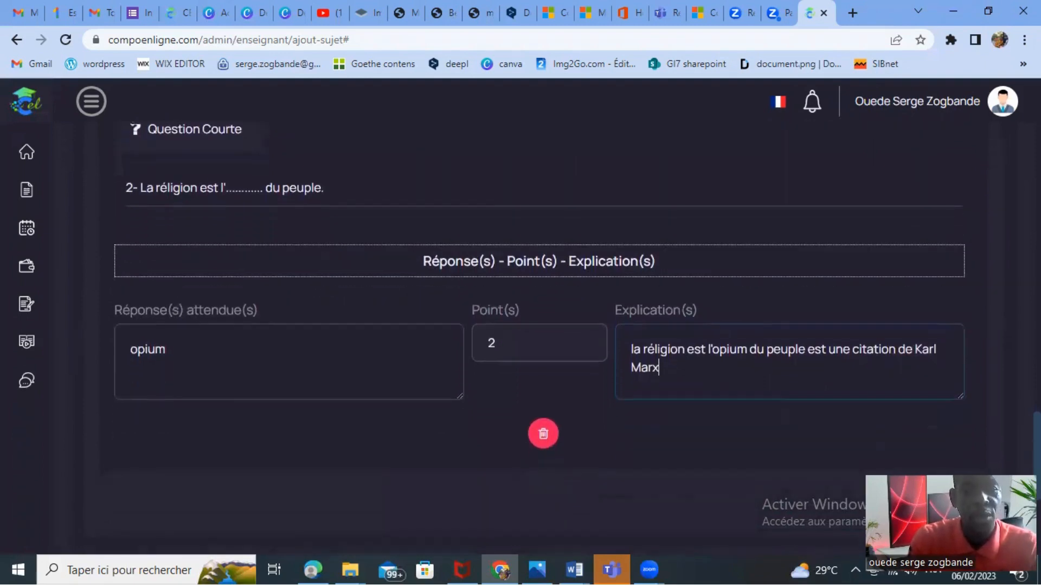
pyautogui.scroll(-3, 542, 325)
pyautogui.scroll(2, 542, 325)
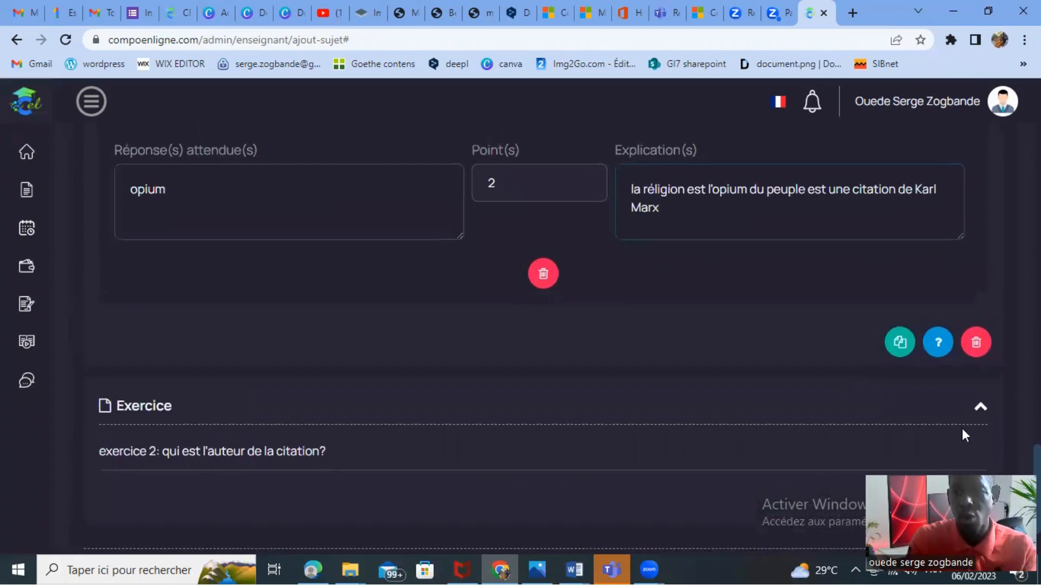
# Add a third question to exercise 1 and set its type to Choix Unique.
pyautogui.click(938, 346)
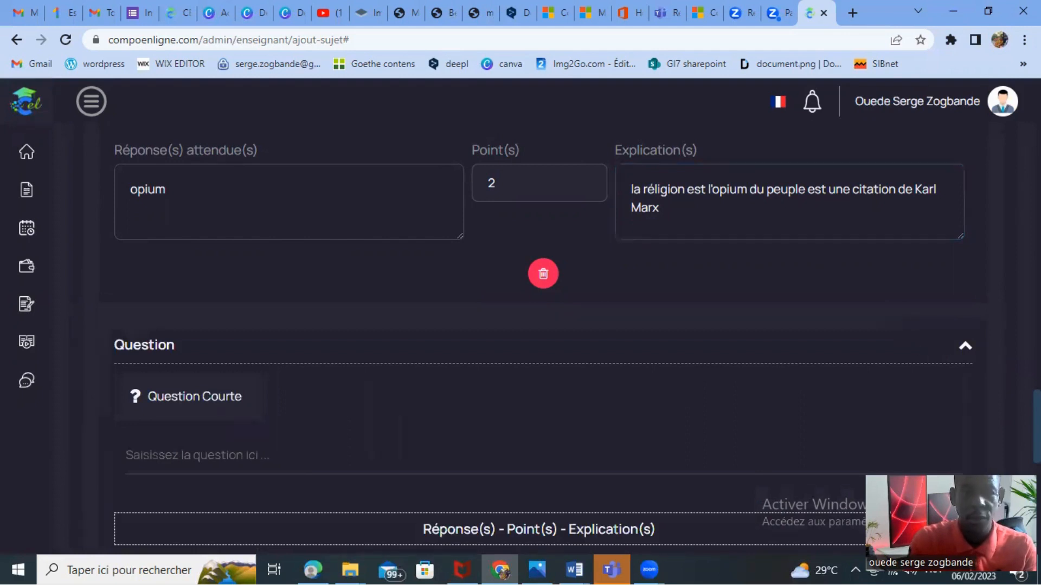
pyautogui.scroll(-2, 910, 347)
pyautogui.scroll(-2, 542, 325)
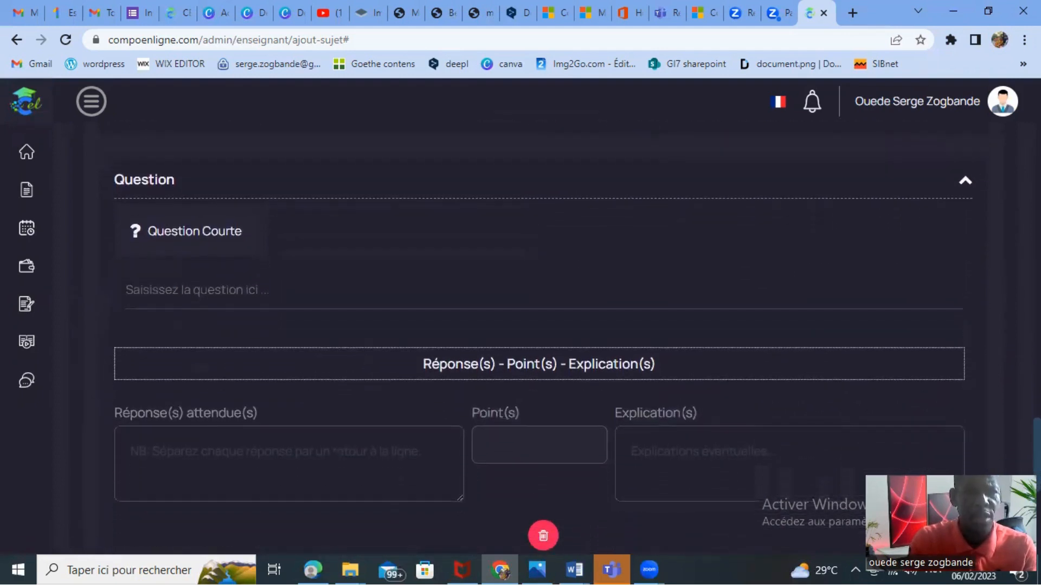
pyautogui.click(191, 231)
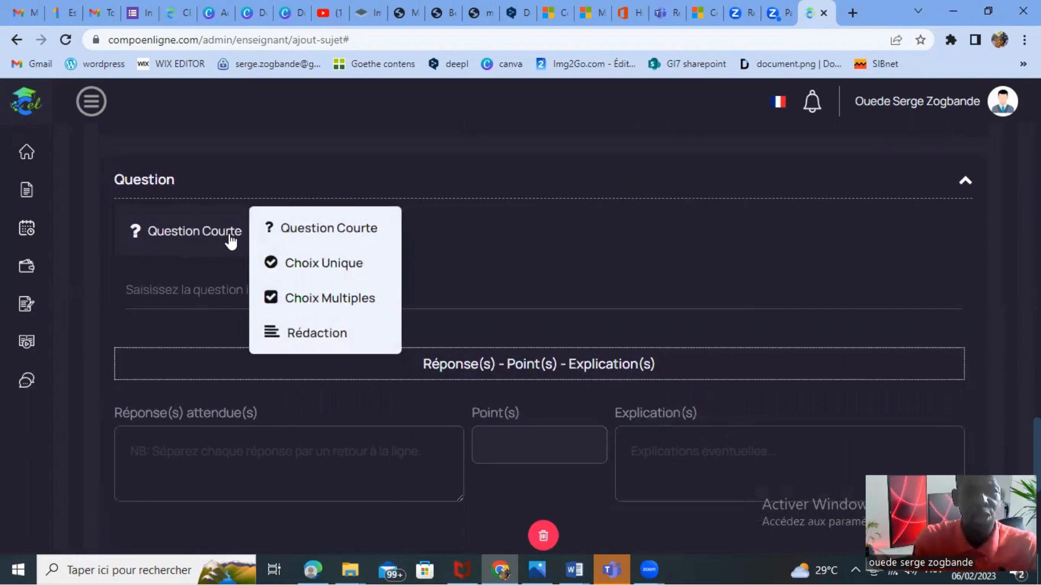
pyautogui.click(309, 267)
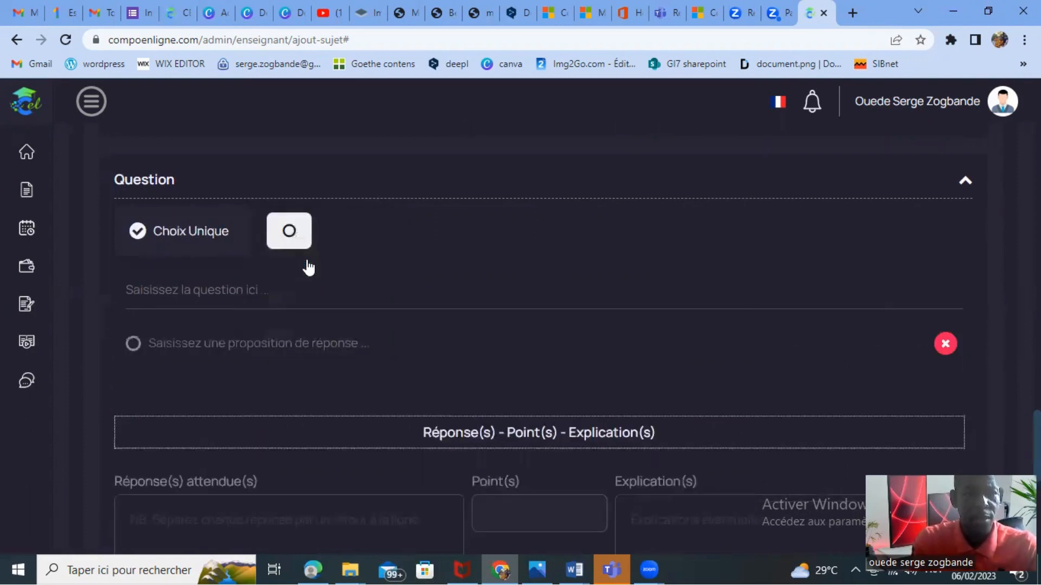
# Enter "3- La réligion est l'............... du peuple." as the third question's text.
pyautogui.click(191, 293)
pyautogui.write('1')
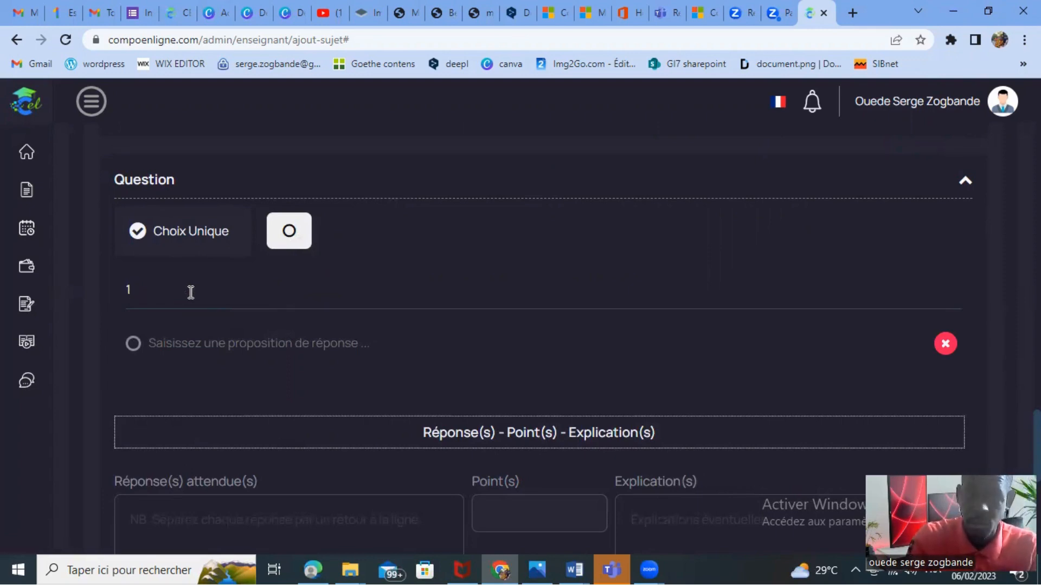
pyautogui.press('BackSpace')
pyautogui.write('3-')
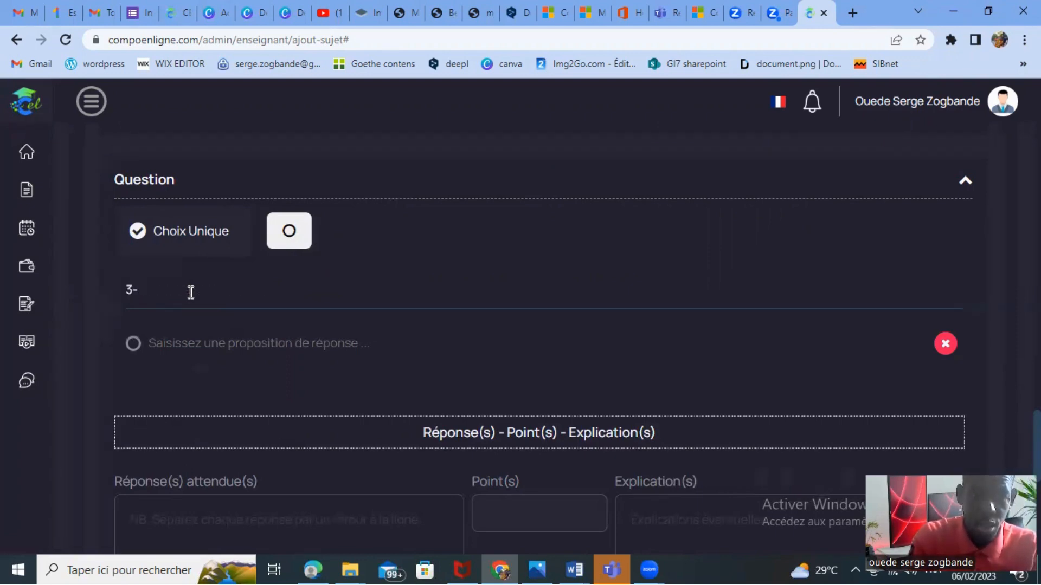
pyautogui.write(' La')
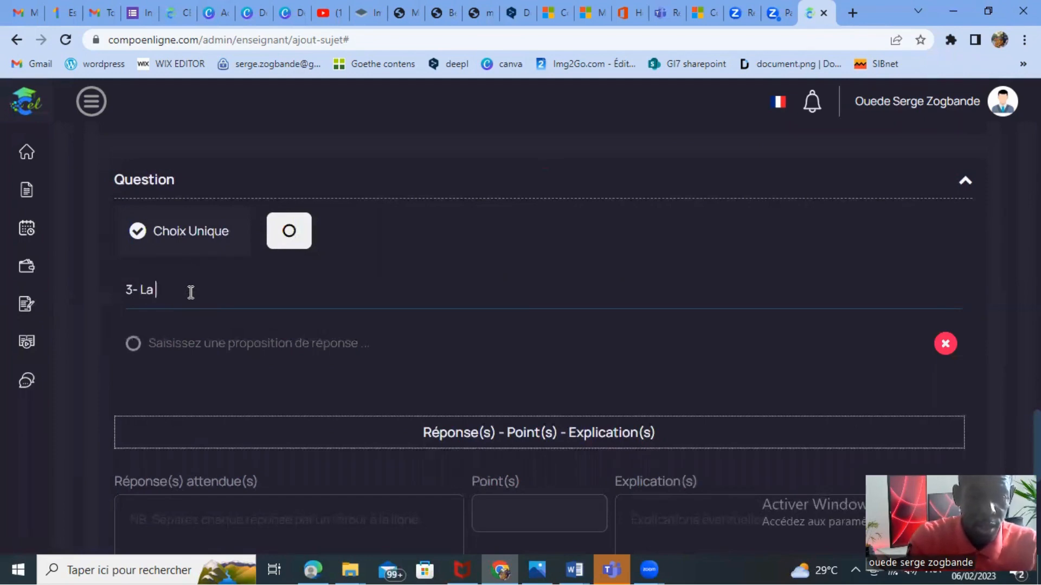
pyautogui.write(' réligion')
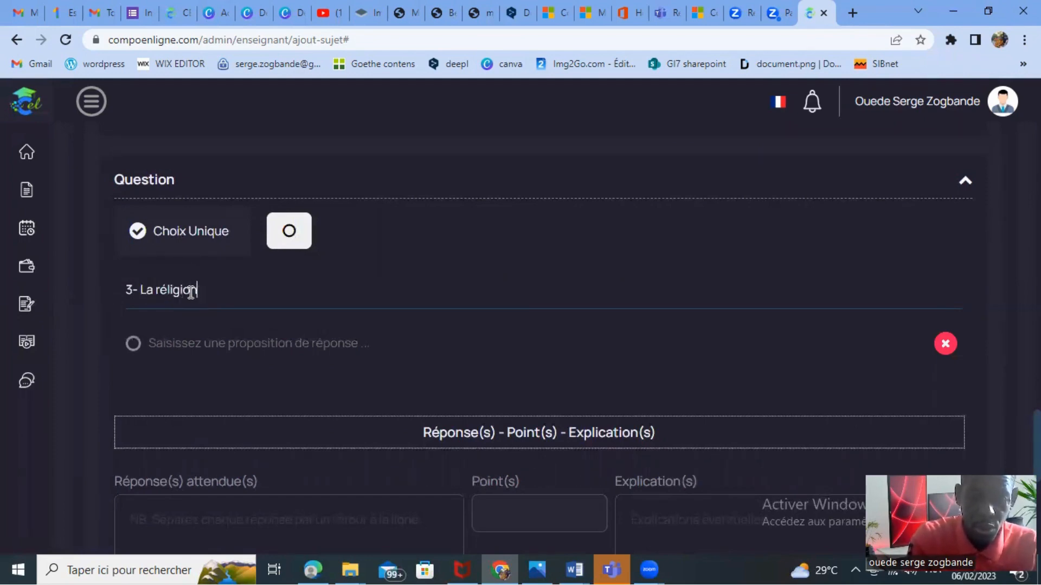
pyautogui.write(' est')
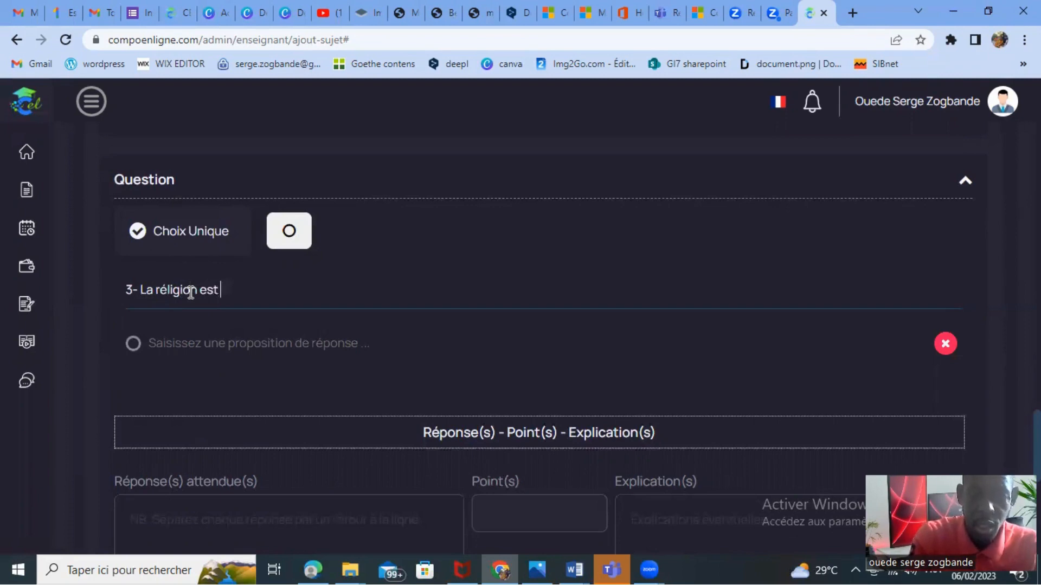
pyautogui.write(" l'")
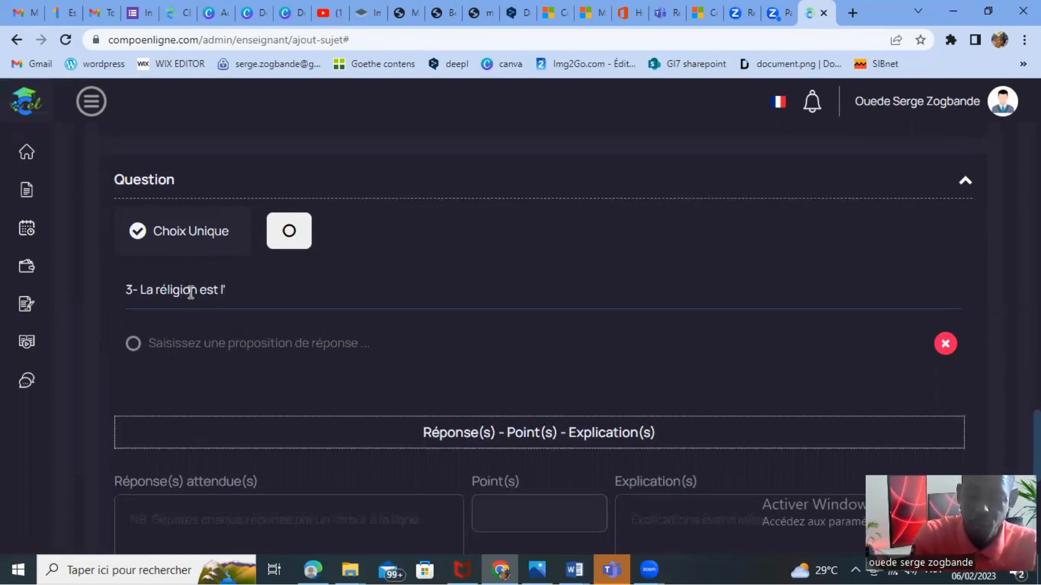
pyautogui.write('..........')
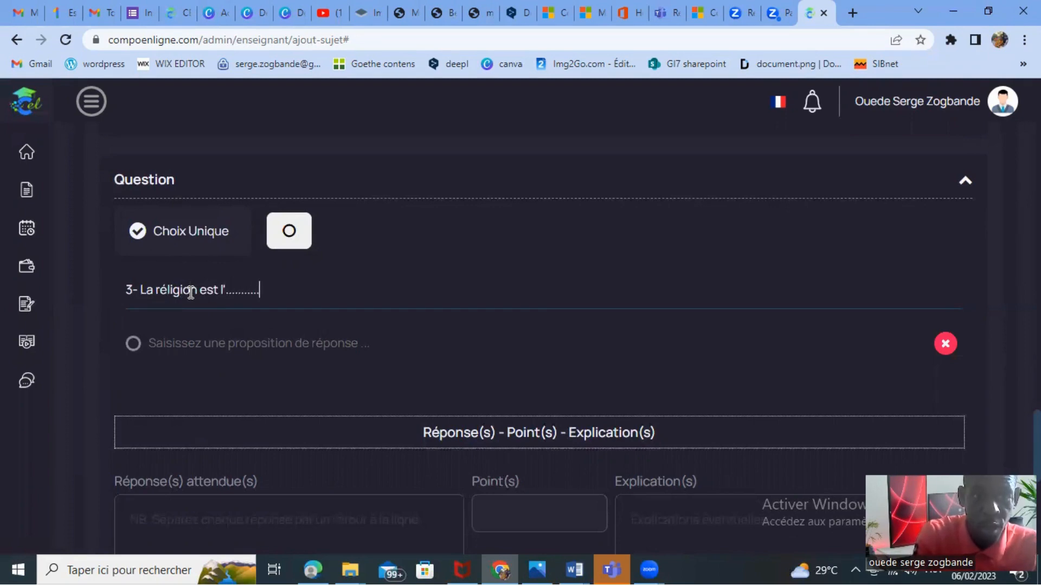
pyautogui.write('.... du p')
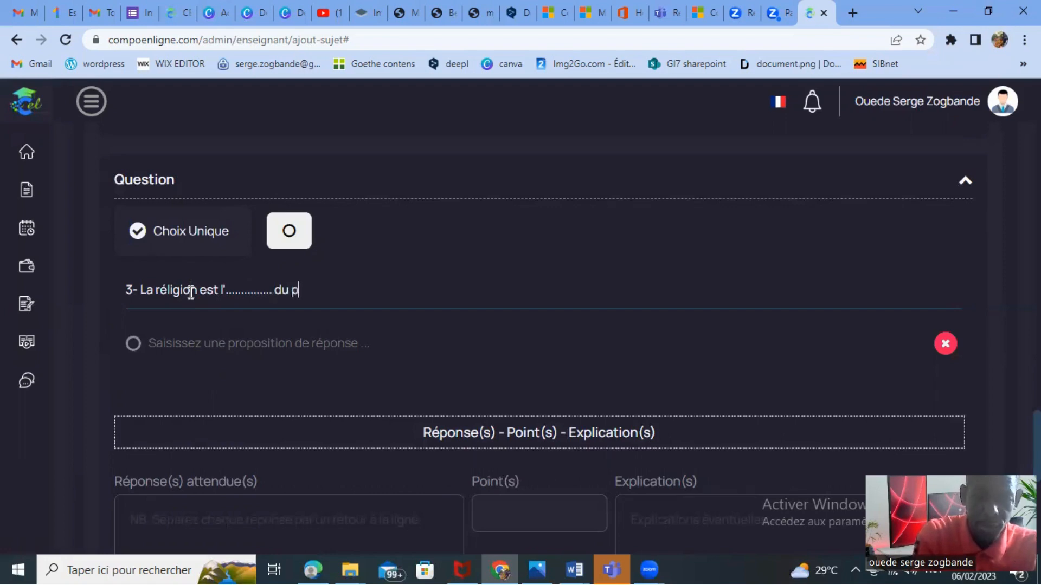
pyautogui.write('e')
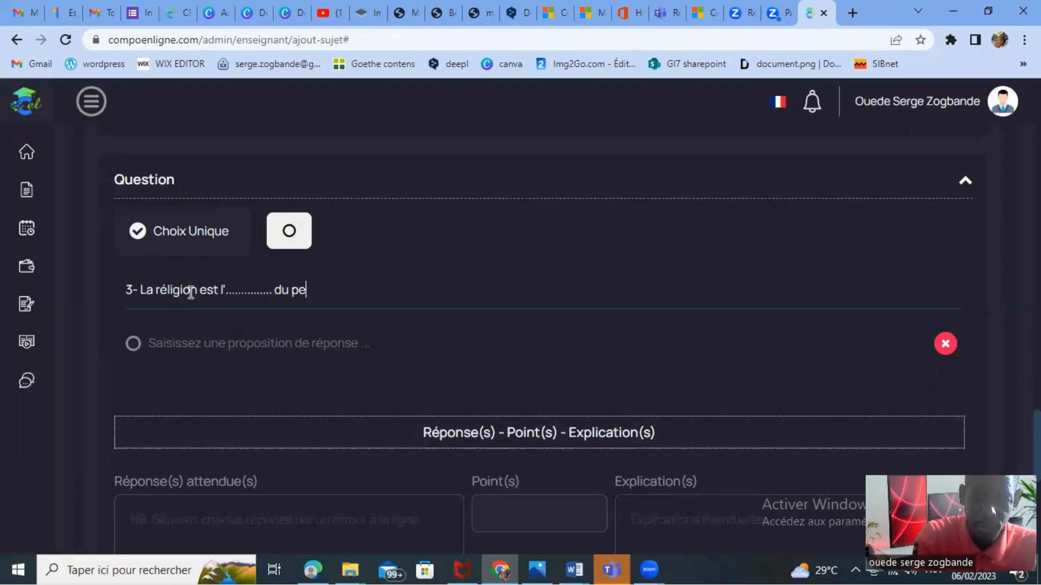
pyautogui.write('iple.')
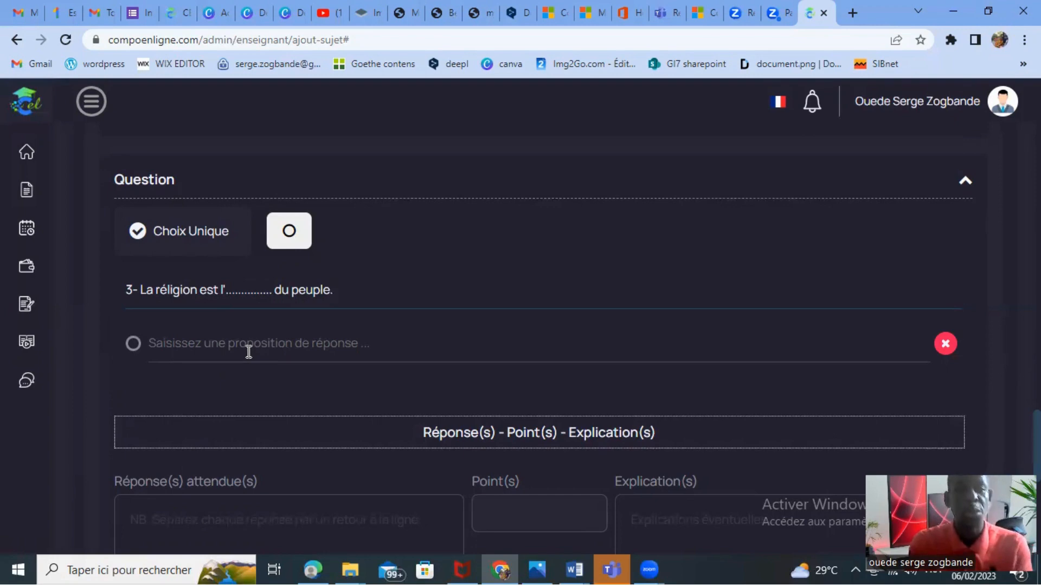
# Enter "loup" as the third question's first answer proposal and add three more blank proposals.
pyautogui.click(208, 344)
pyautogui.write('loup')
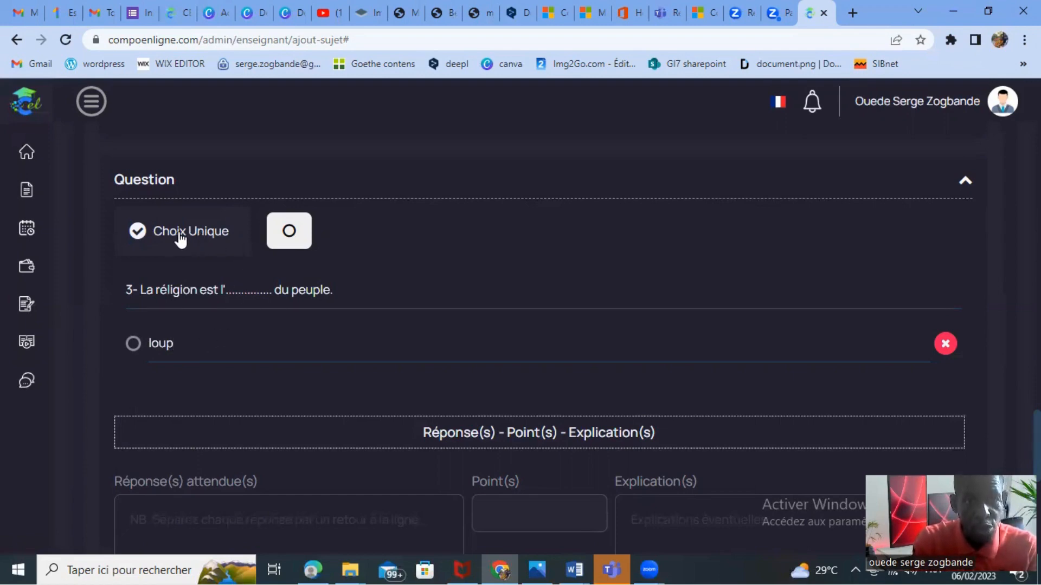
pyautogui.click(289, 231)
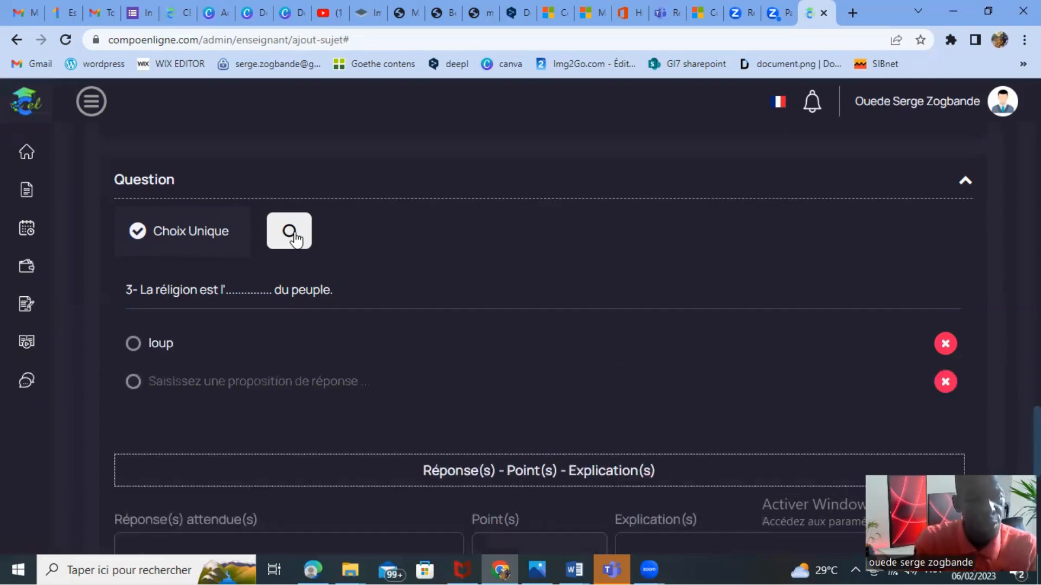
pyautogui.click(293, 234)
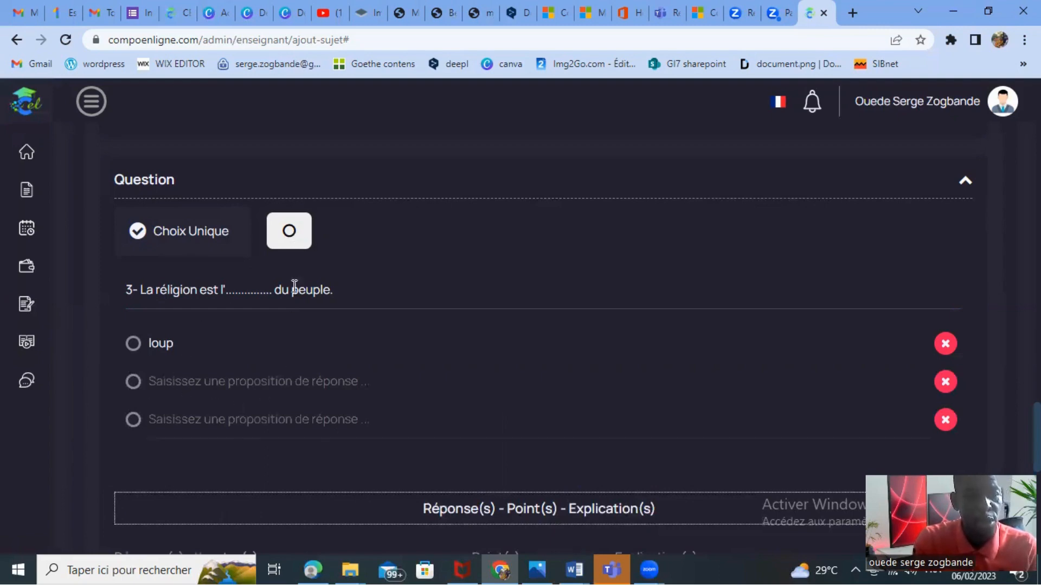
pyautogui.click(291, 232)
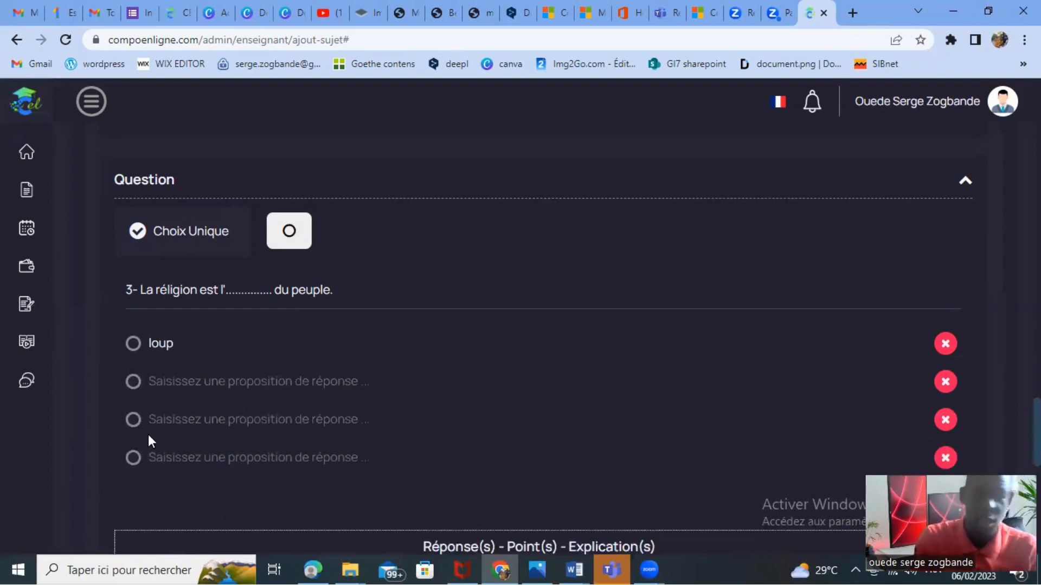
# Add three surplus blank answer proposals to the third question and delete them again.
pyautogui.doubleClick(288, 234)
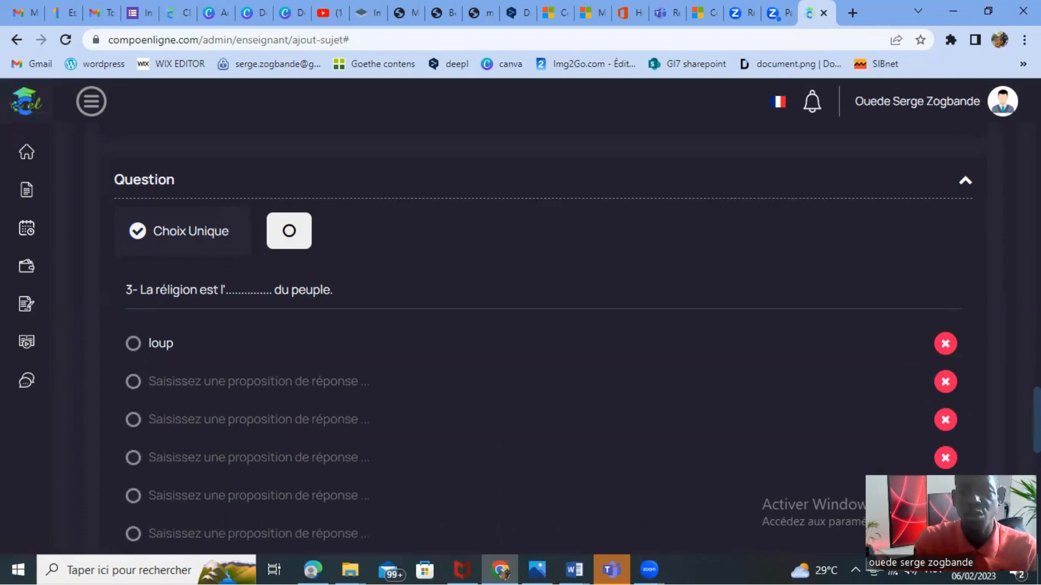
pyautogui.scroll(-6, 943, 344)
pyautogui.scroll(3, 943, 344)
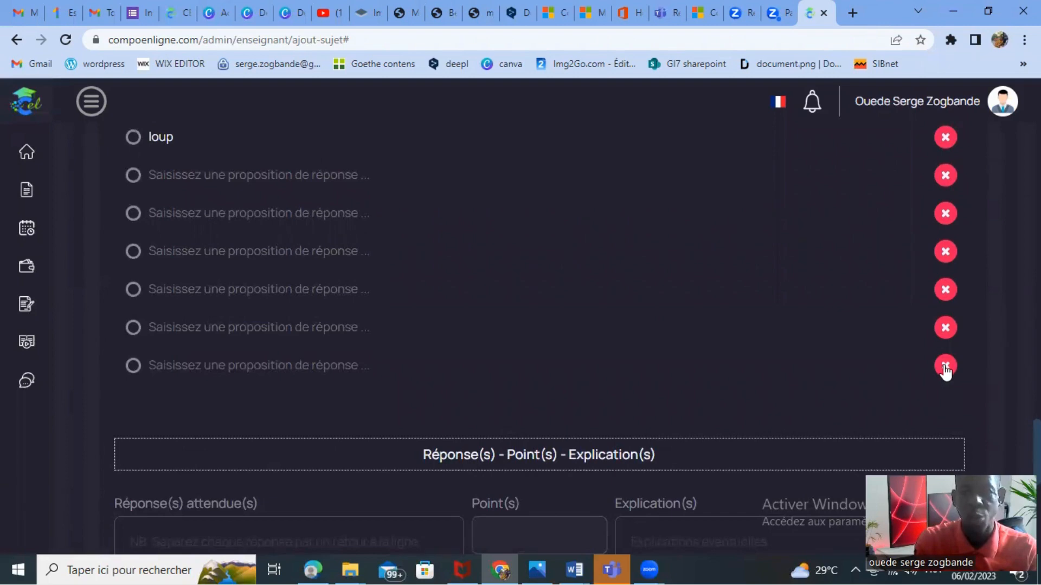
pyautogui.click(944, 366)
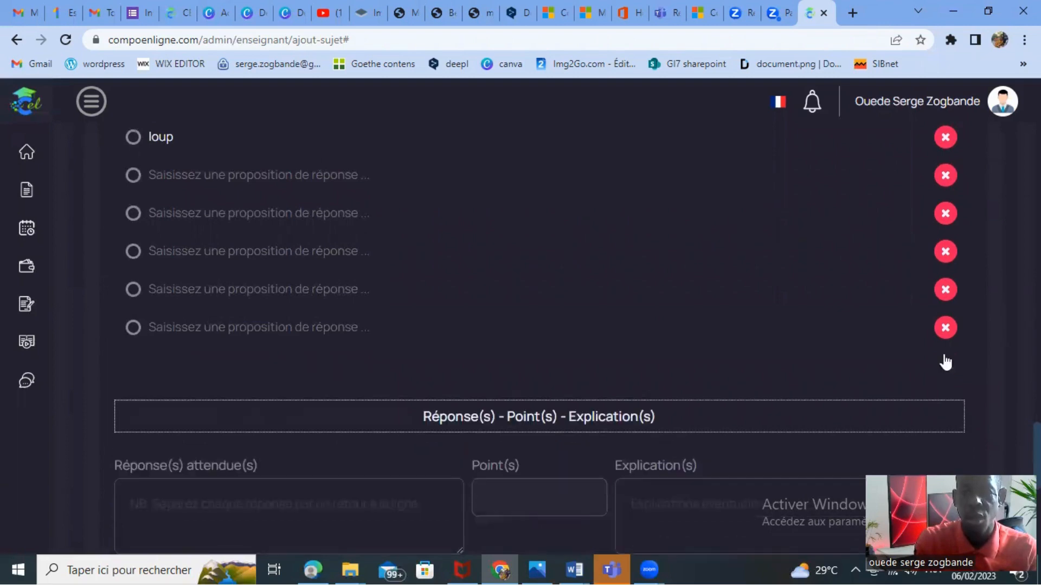
pyautogui.click(945, 290)
pyautogui.click(944, 290)
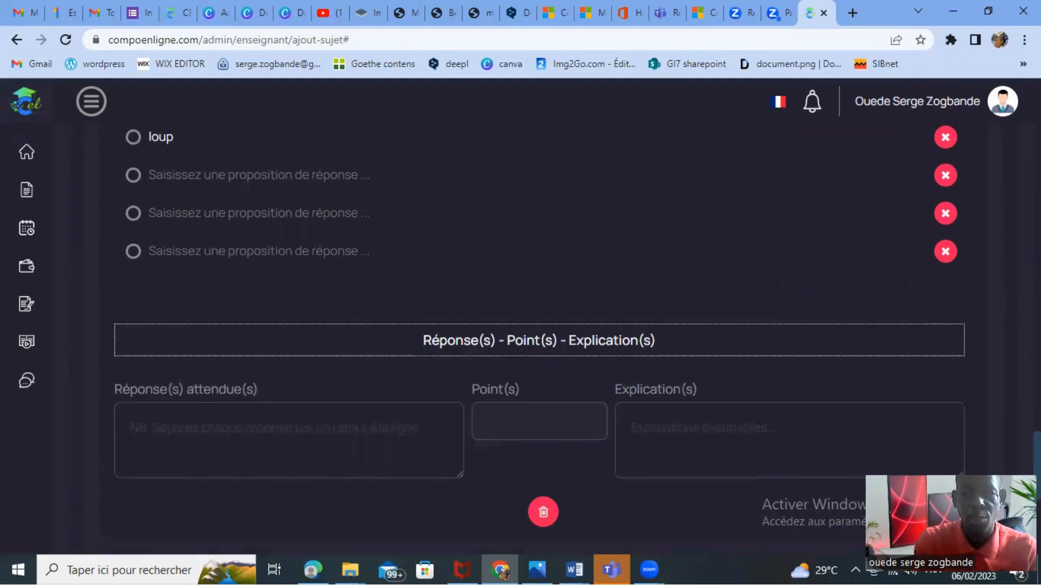
# Fill the three blank answer proposals of the third question with "opium", "animal" and "raison".
pyautogui.scroll(3, 564, 326)
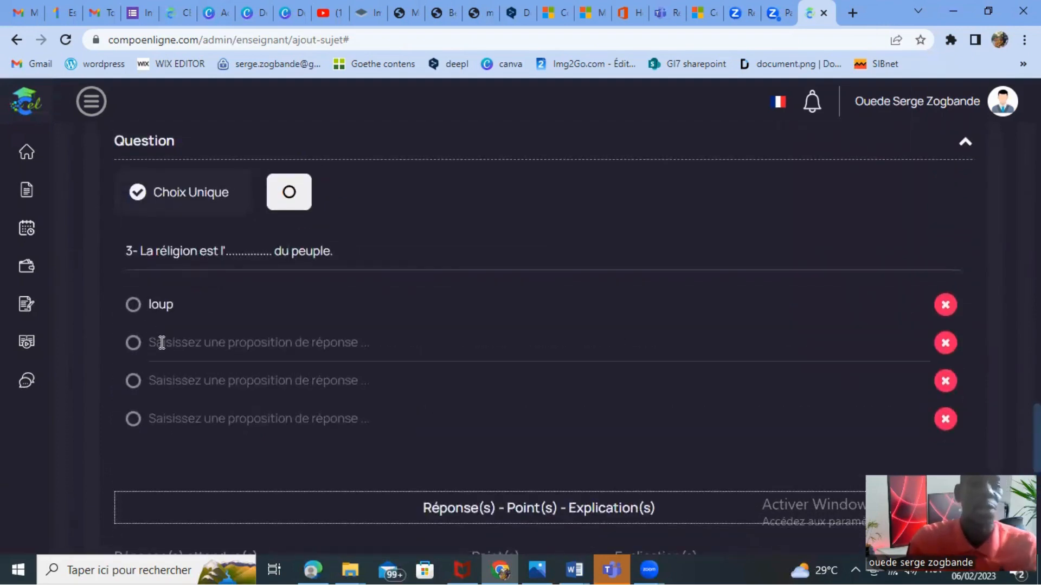
pyautogui.write('opium')
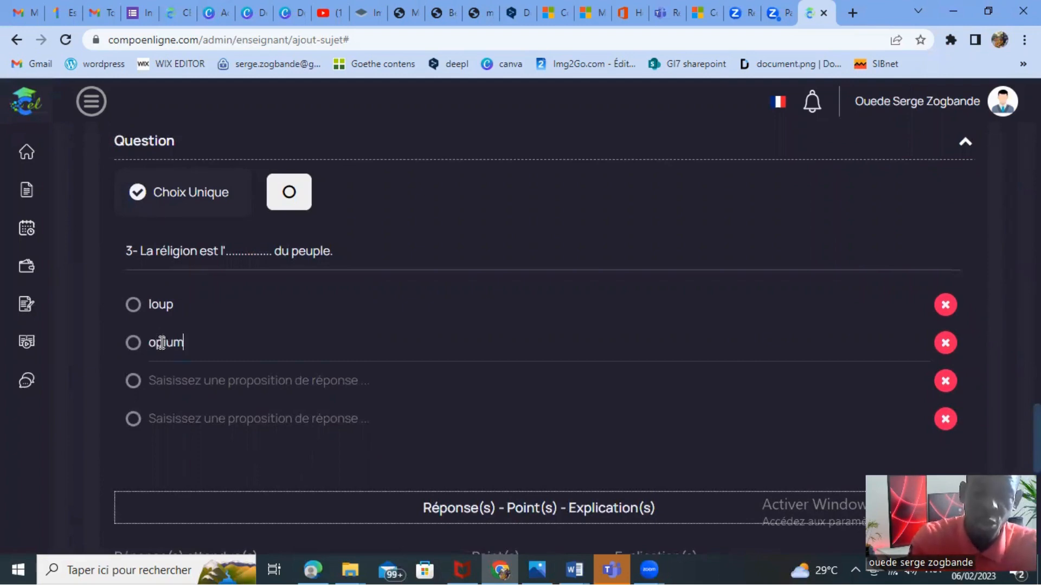
pyautogui.press('Tab')
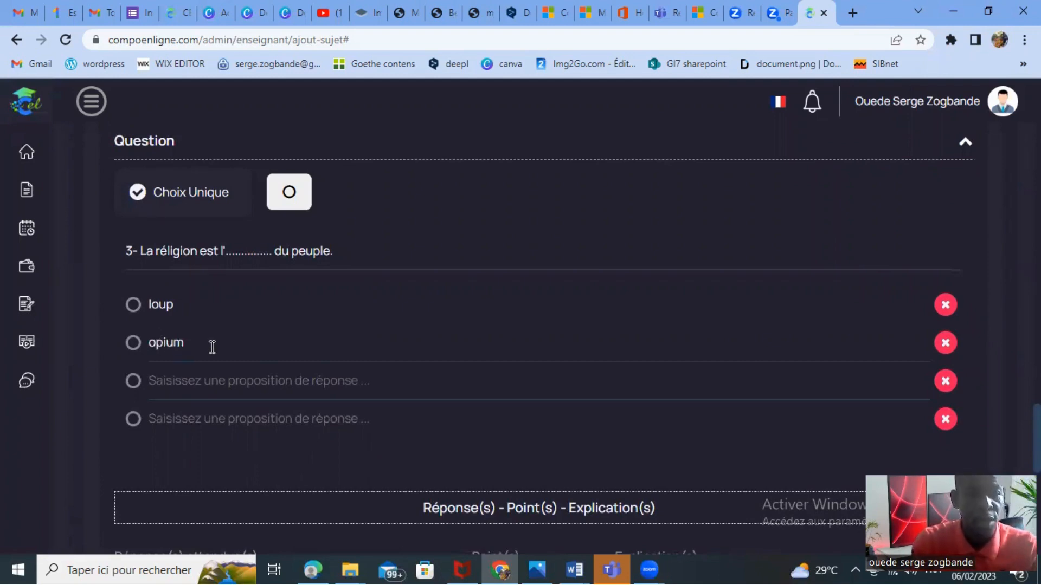
pyautogui.click(177, 397)
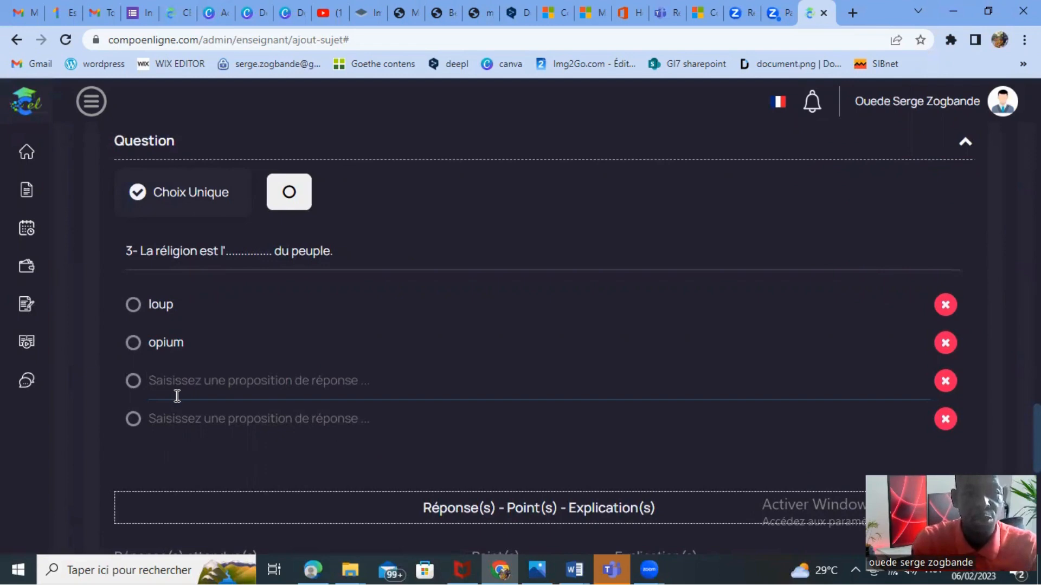
pyautogui.write('animal')
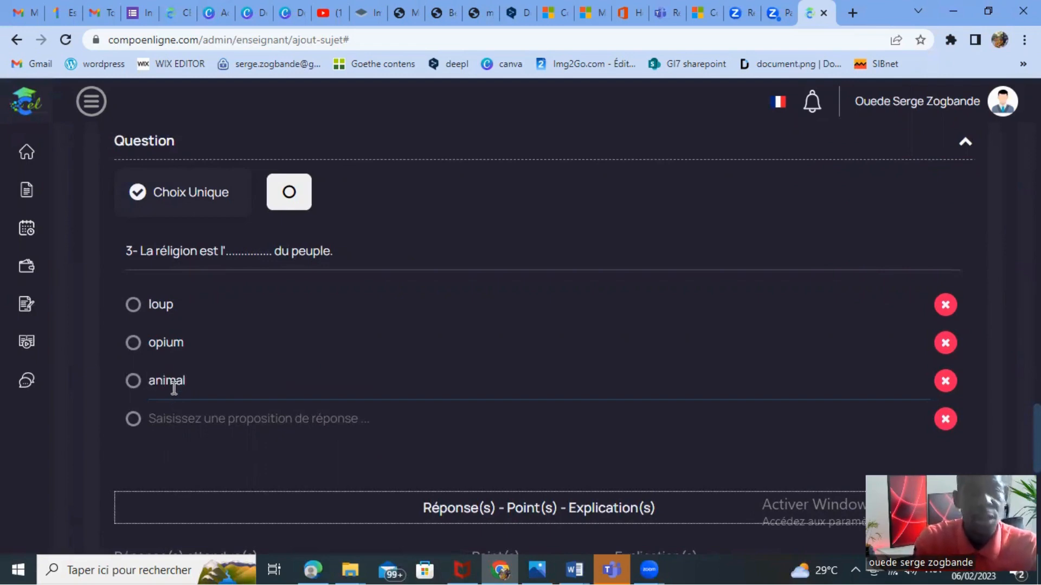
pyautogui.click(184, 426)
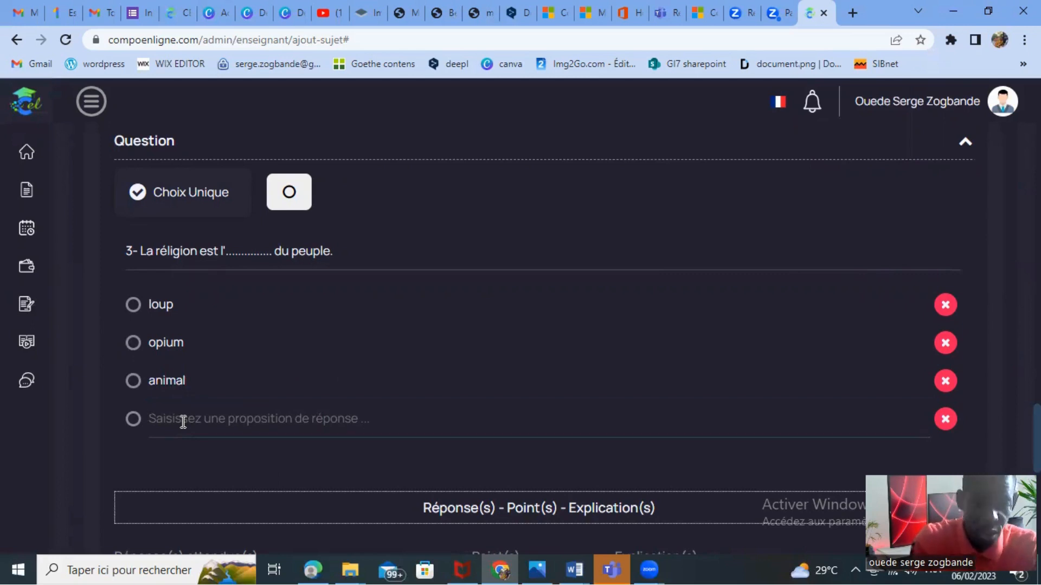
pyautogui.write('raison')
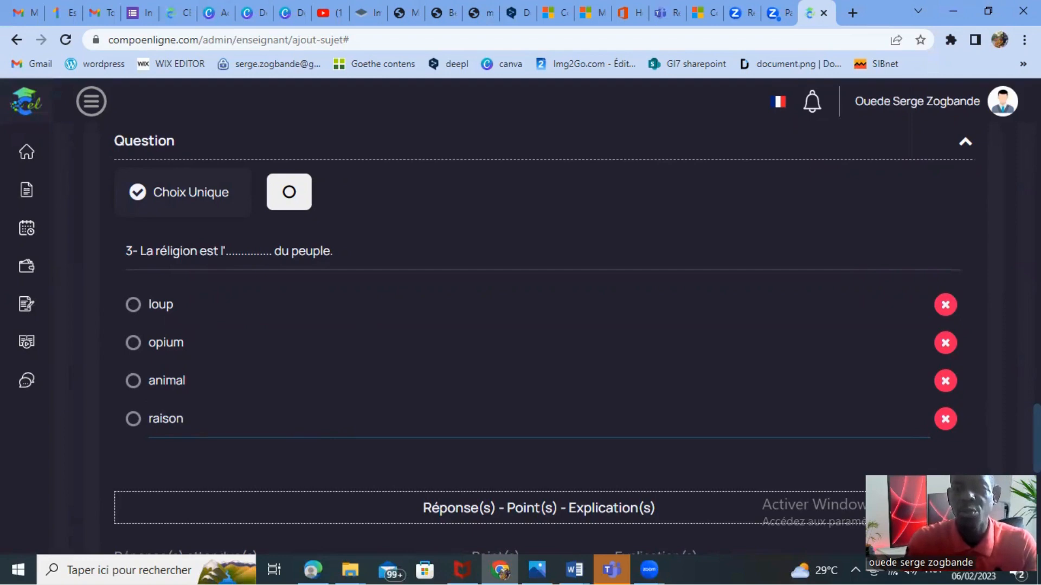
# Enter "opium" as the third question's expected answer and give it 2 points.
pyautogui.scroll(-7, 540, 307)
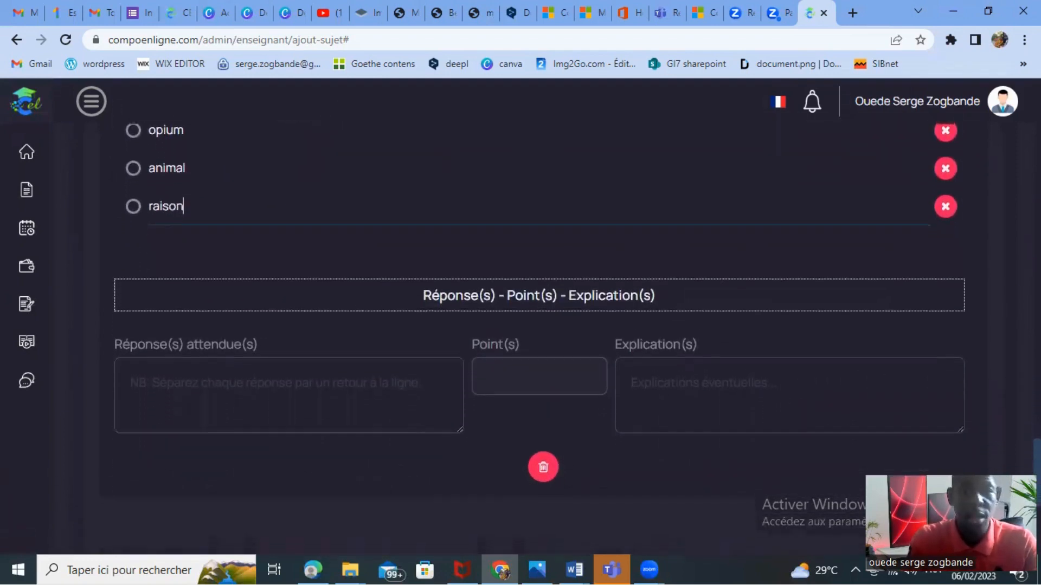
pyautogui.scroll(8, 540, 340)
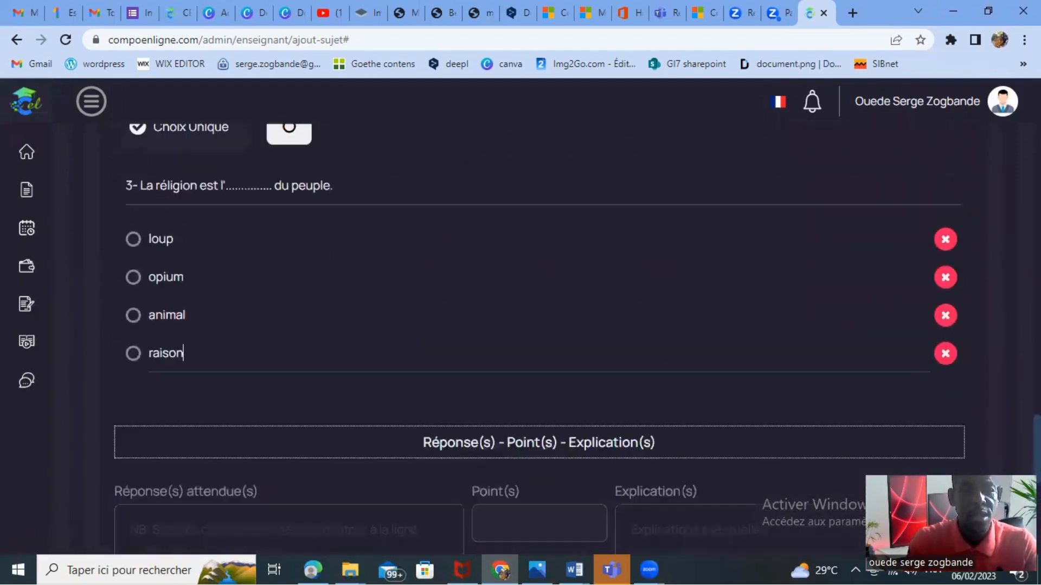
pyautogui.scroll(-3, 540, 339)
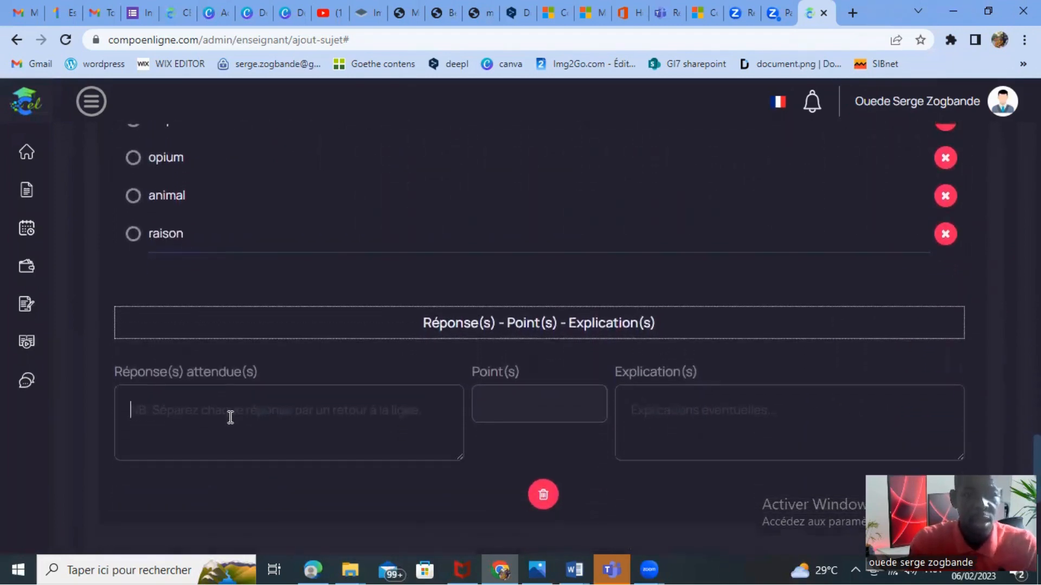
pyautogui.write('opiu')
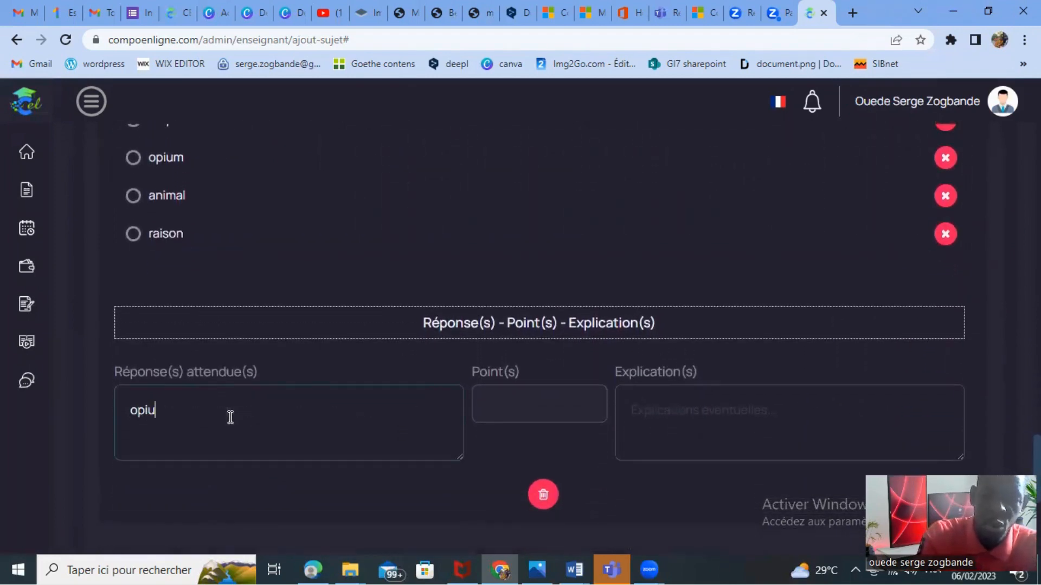
pyautogui.write('m')
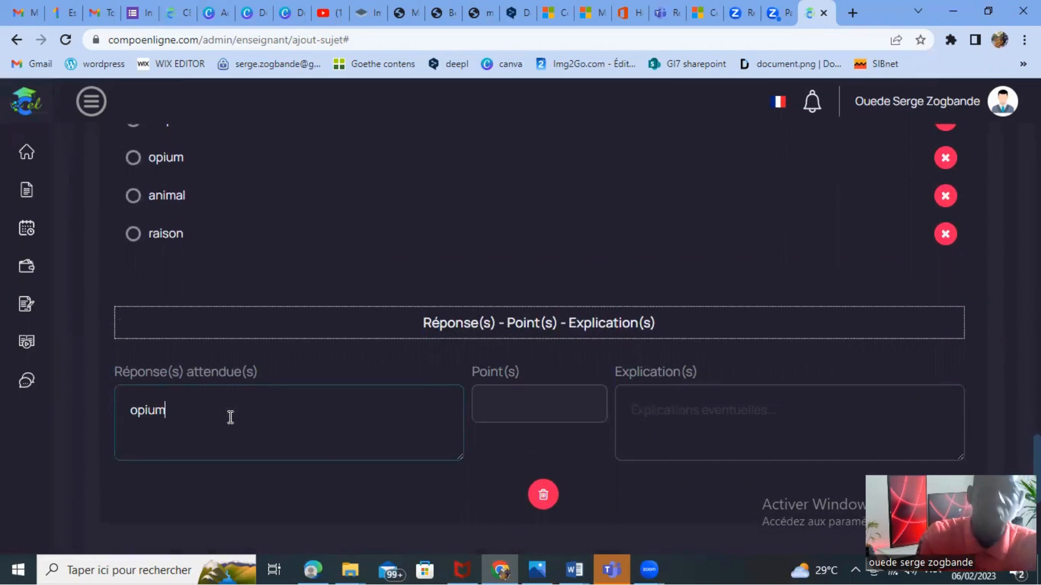
pyautogui.click(541, 404)
pyautogui.write('2')
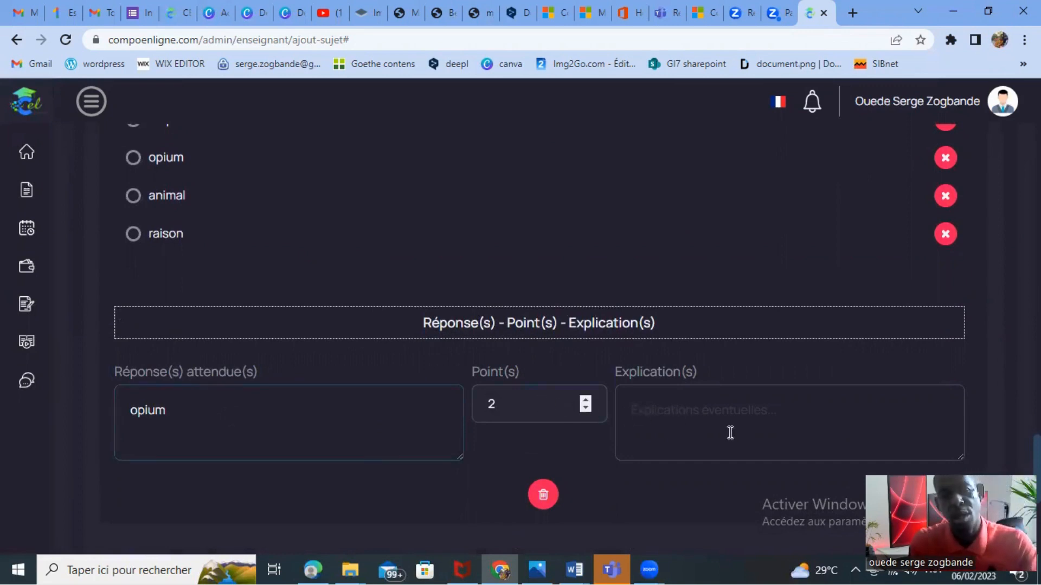
# Enter the placeholder text "explication" as the third question's explanation.
pyautogui.click(682, 402)
pyautogui.write('gghhj')
pyautogui.press('BackSpace')
pyautogui.press('BackSpace')
pyautogui.press('BackSpace')
pyautogui.press('BackSpace')
pyautogui.press('BackSpace')
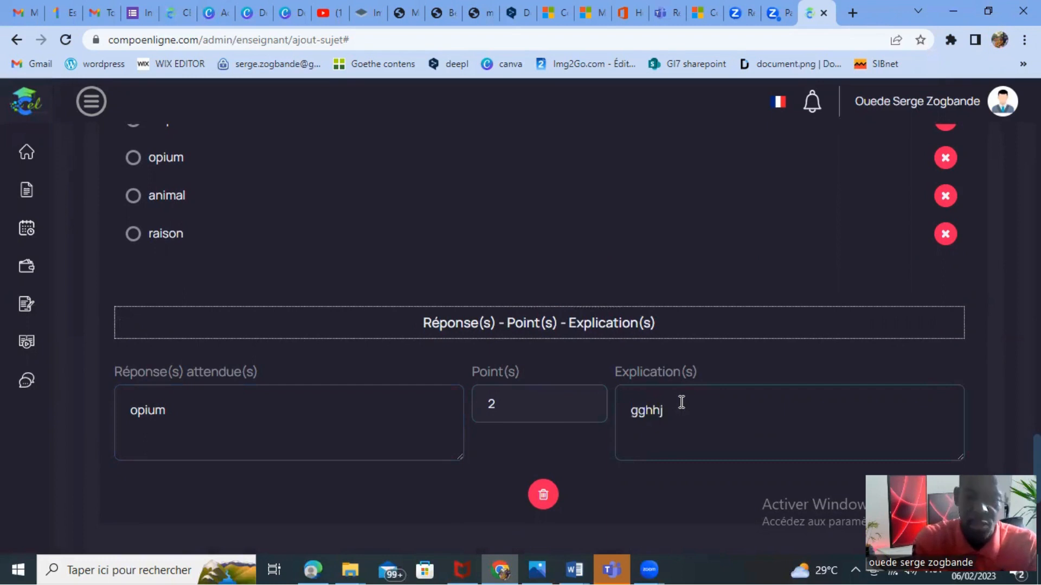
pyautogui.write('ex')
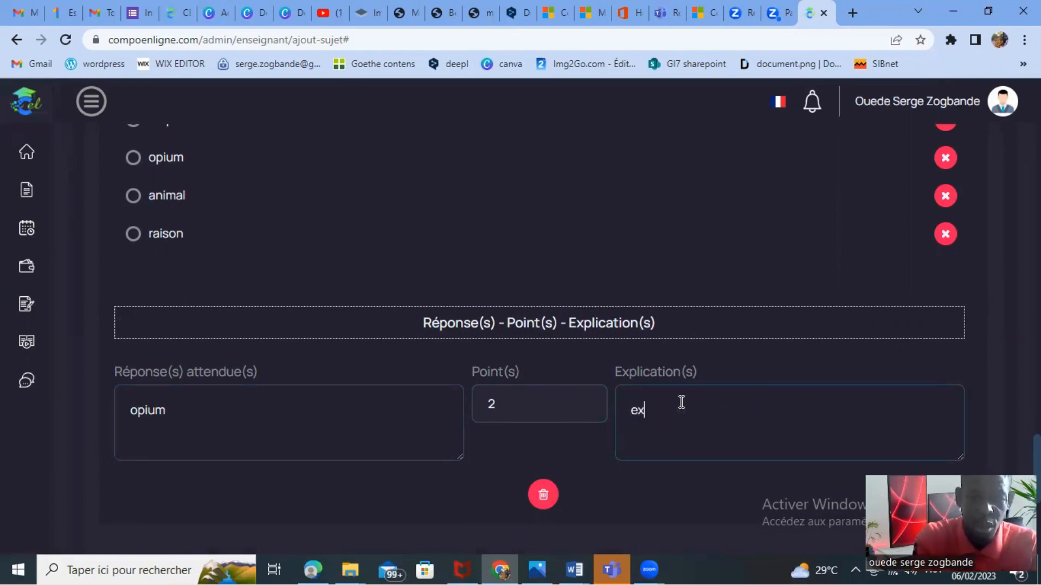
pyautogui.write('plication')
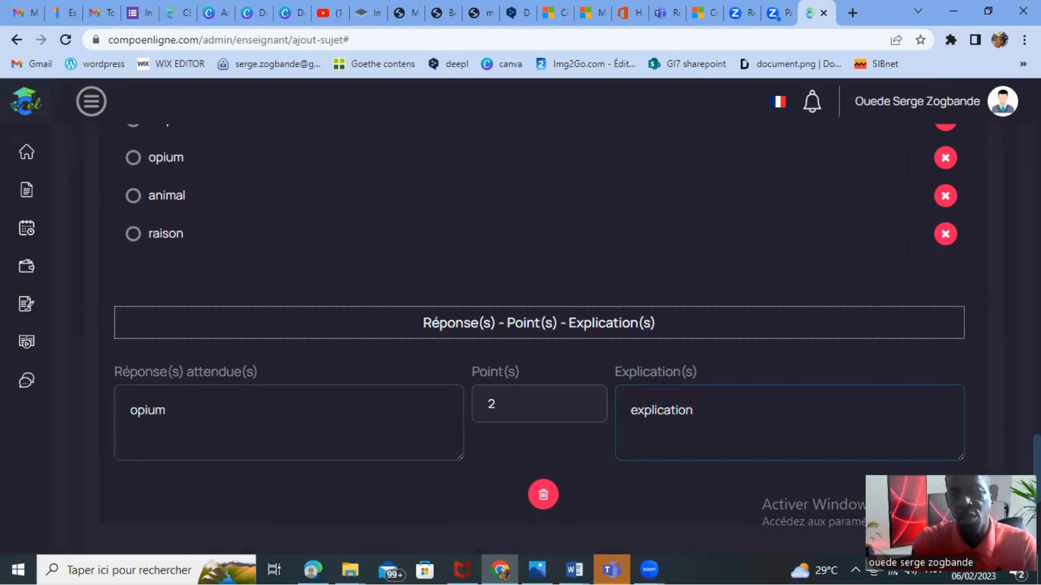
# Add a question to exercise 2 and set its type to Choix Unique.
pyautogui.scroll(-2, 540, 325)
pyautogui.scroll(-4, 539, 325)
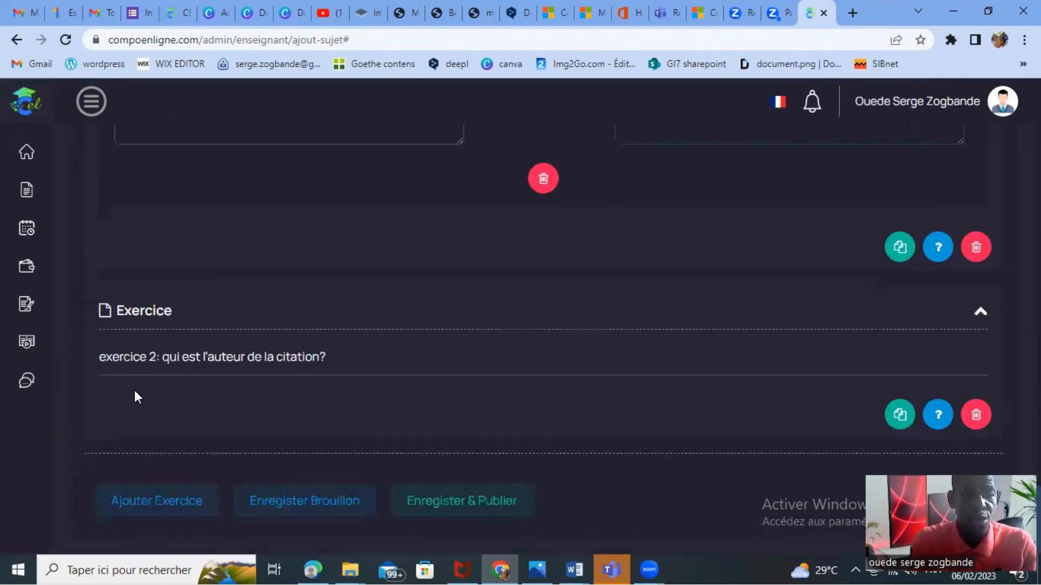
pyautogui.click(938, 415)
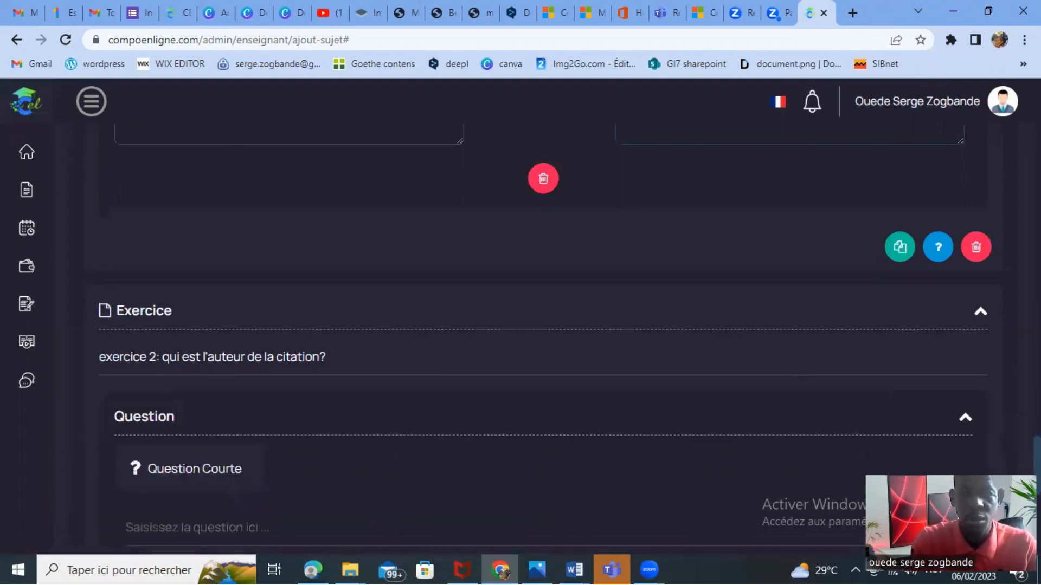
pyautogui.scroll(-2, 941, 418)
pyautogui.scroll(-2, 520, 325)
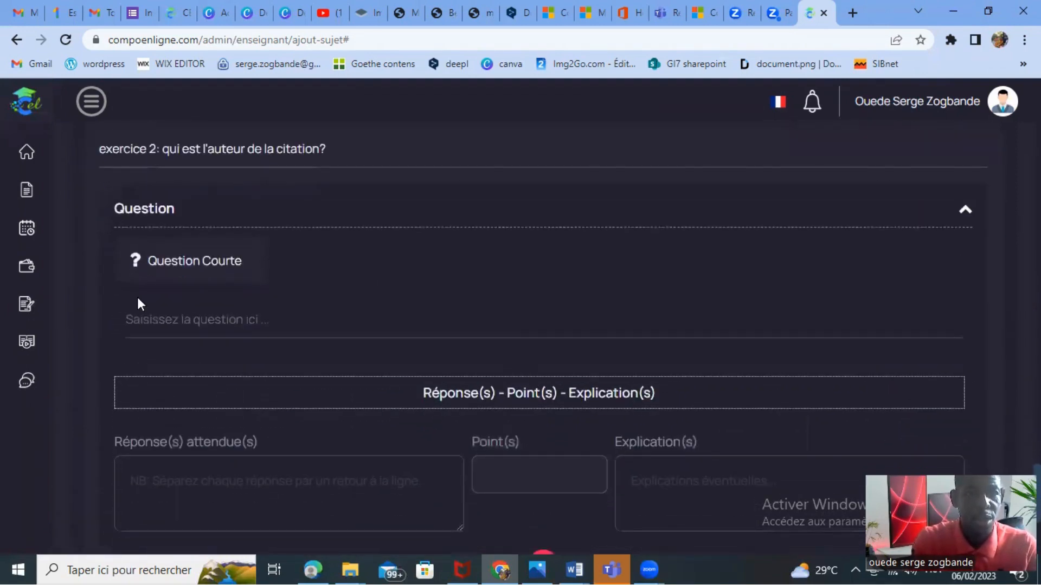
pyautogui.click(201, 267)
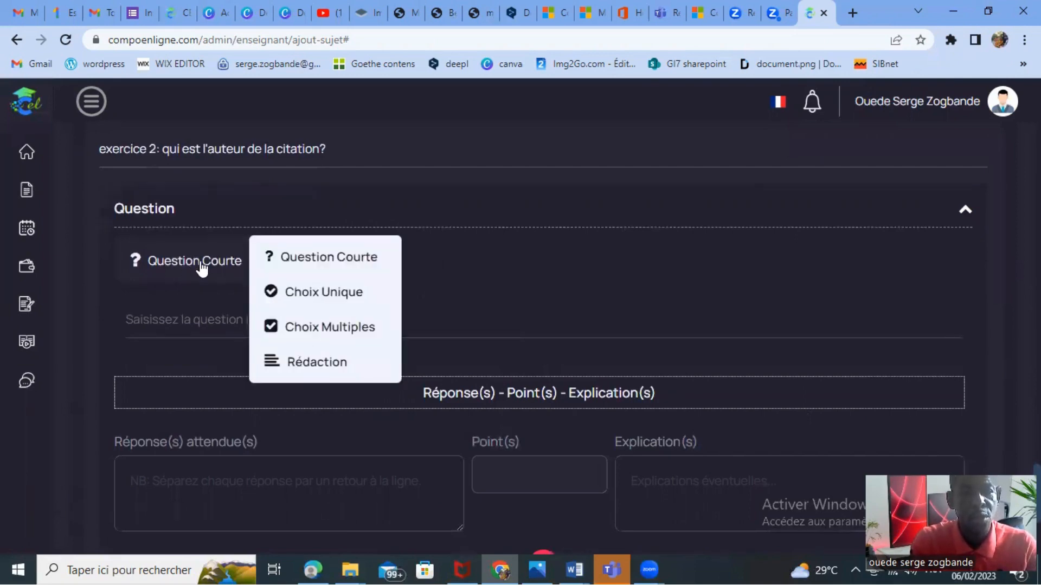
pyautogui.click(331, 295)
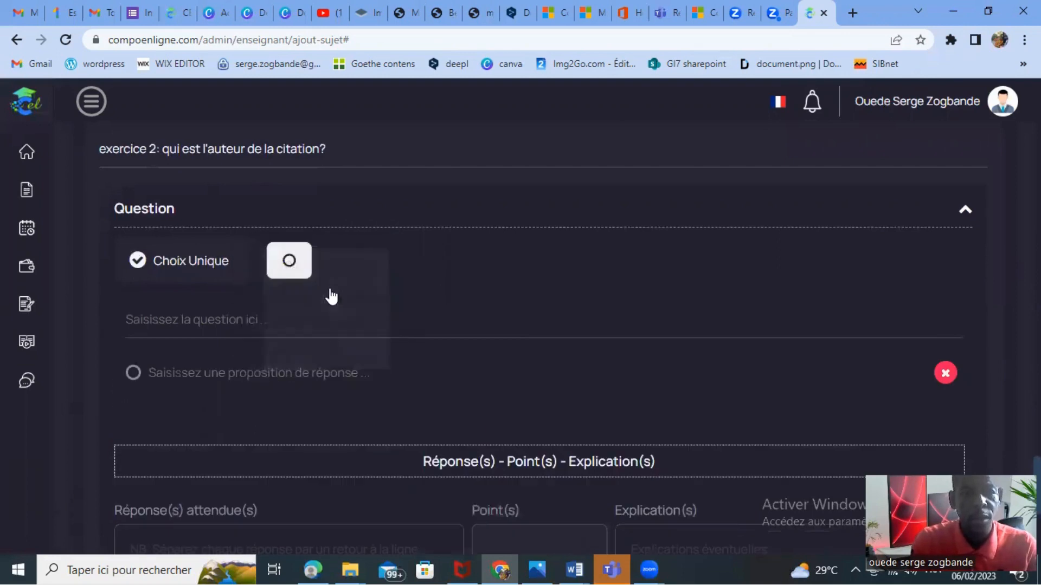
# Enter "1- La réligion est l'opium du peuple." as the text of exercise 2's first question.
pyautogui.click(145, 321)
pyautogui.write('1')
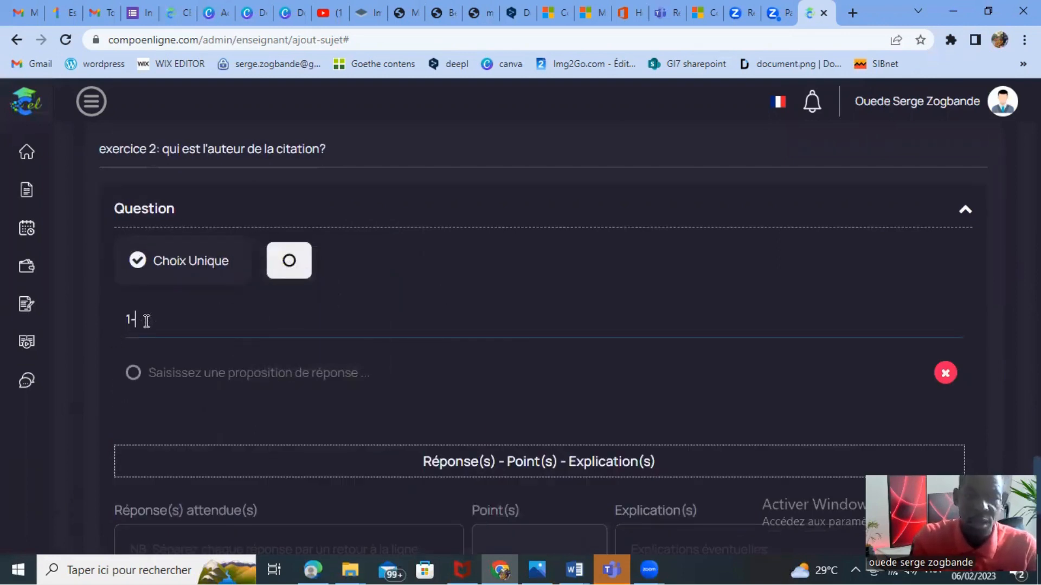
pyautogui.write('-')
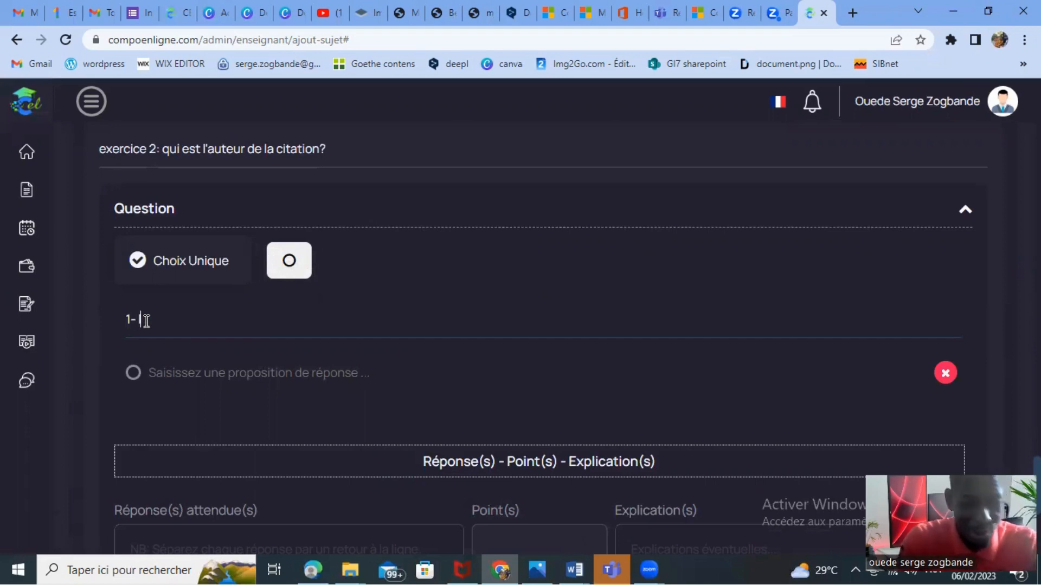
pyautogui.write('La')
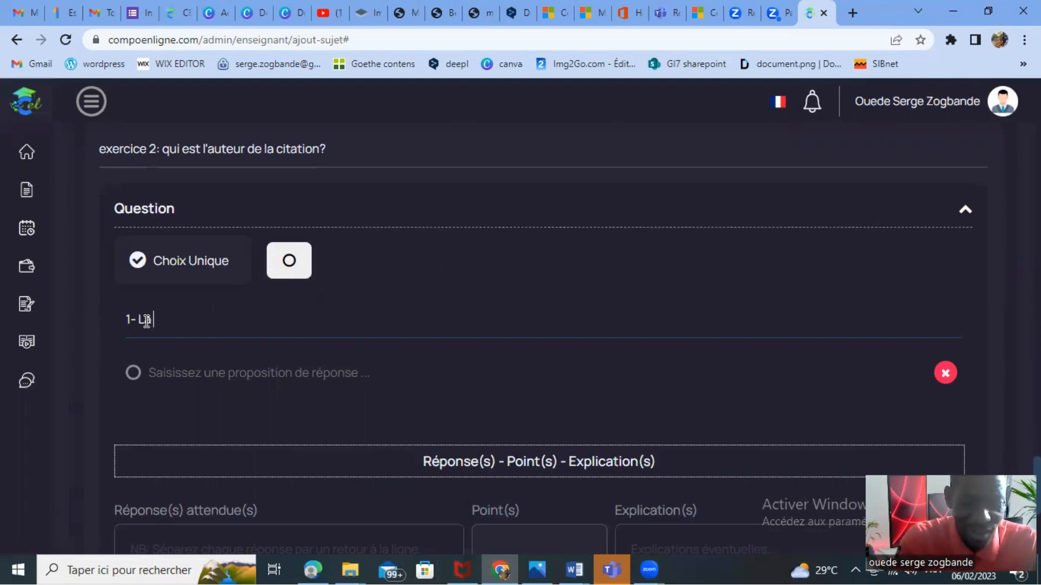
pyautogui.write(' rélig')
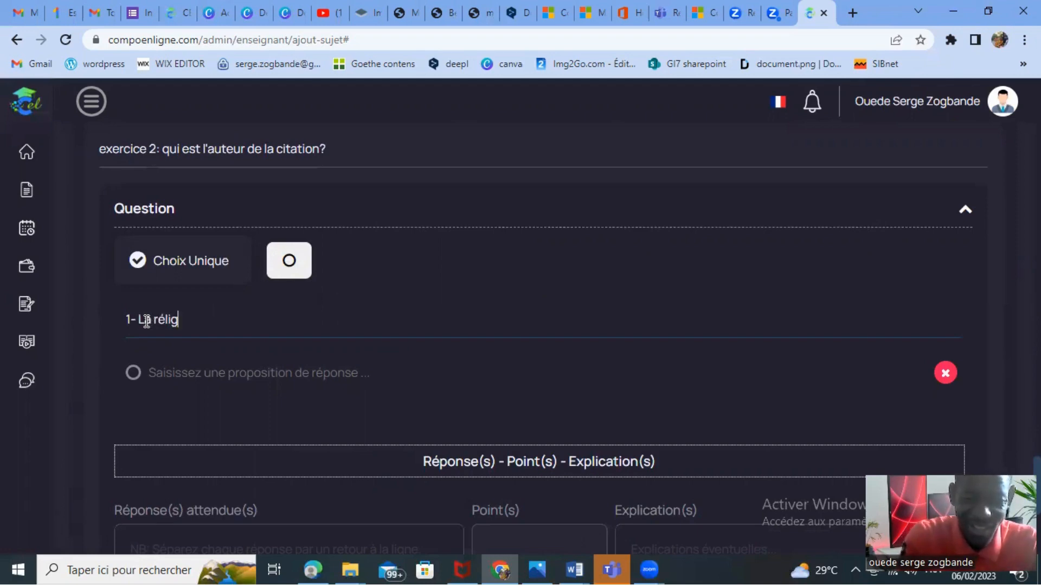
pyautogui.write('ion est')
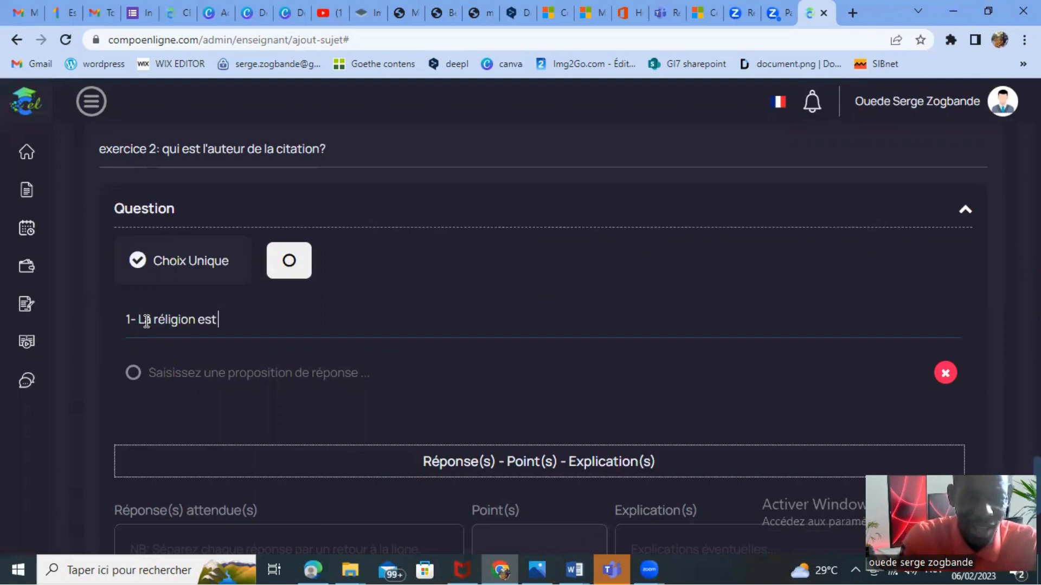
pyautogui.write(" l'opi")
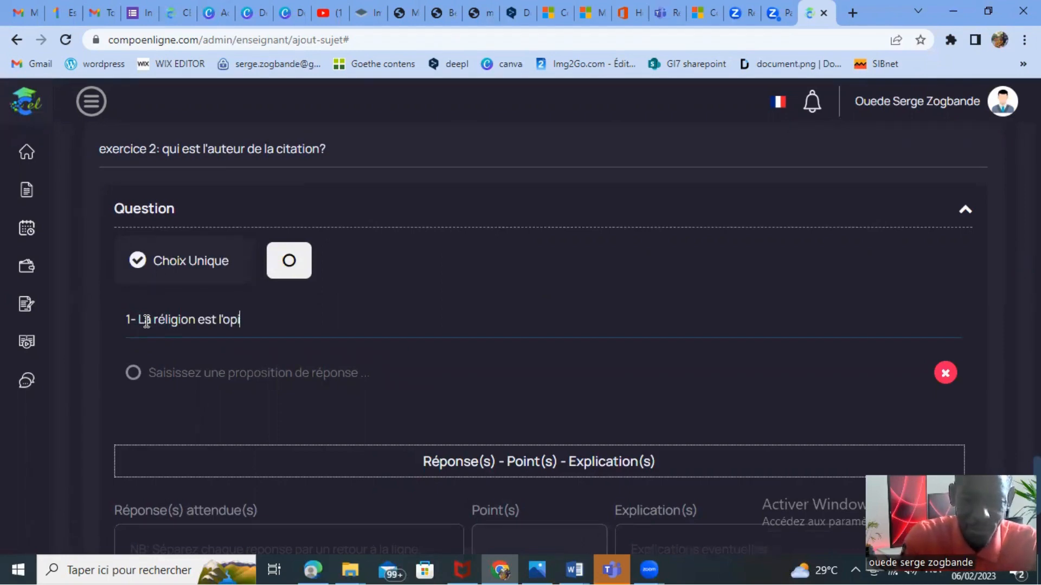
pyautogui.write('um du p')
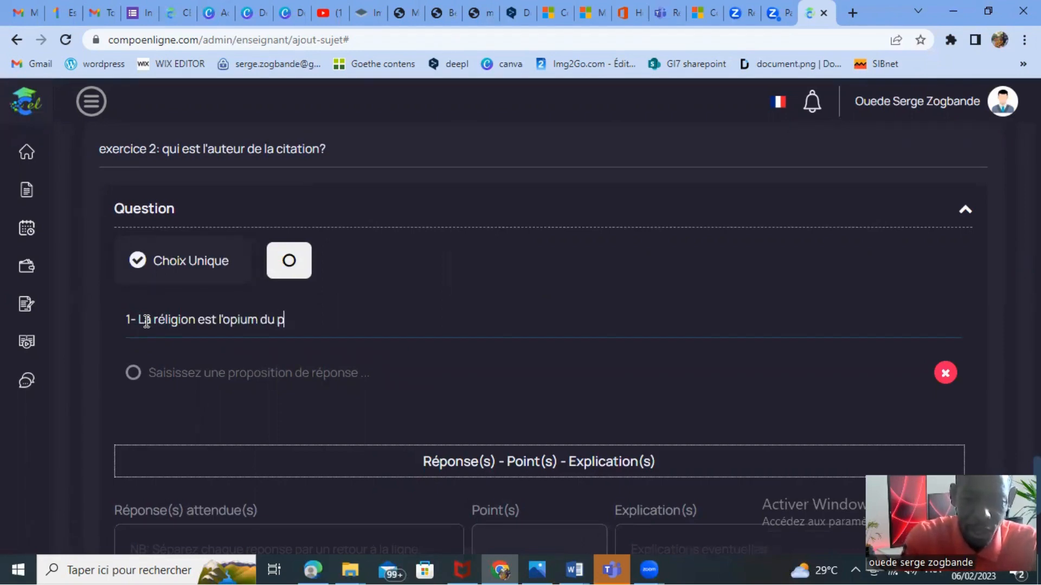
pyautogui.write('euple')
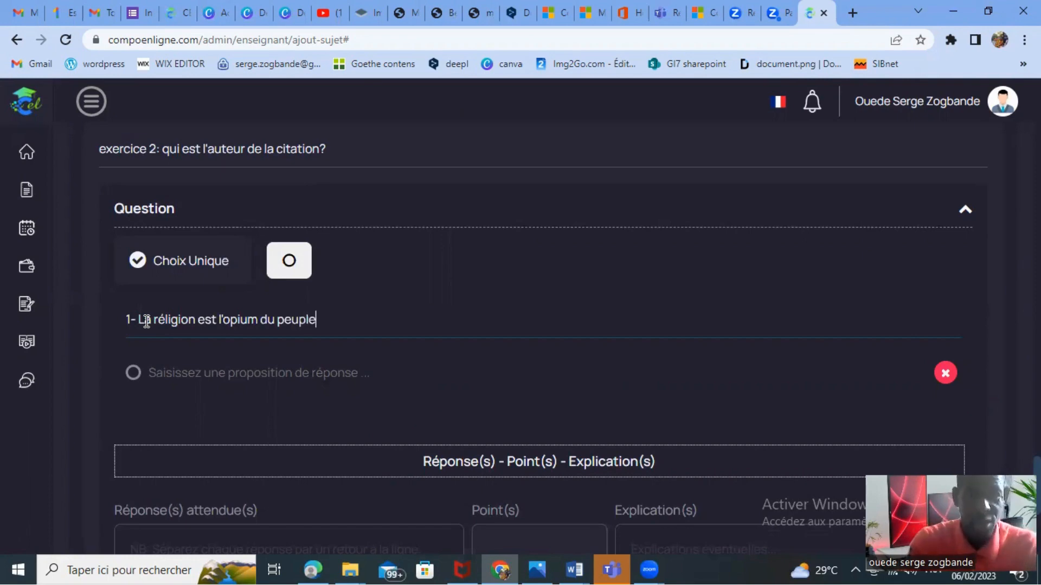
pyautogui.write('.')
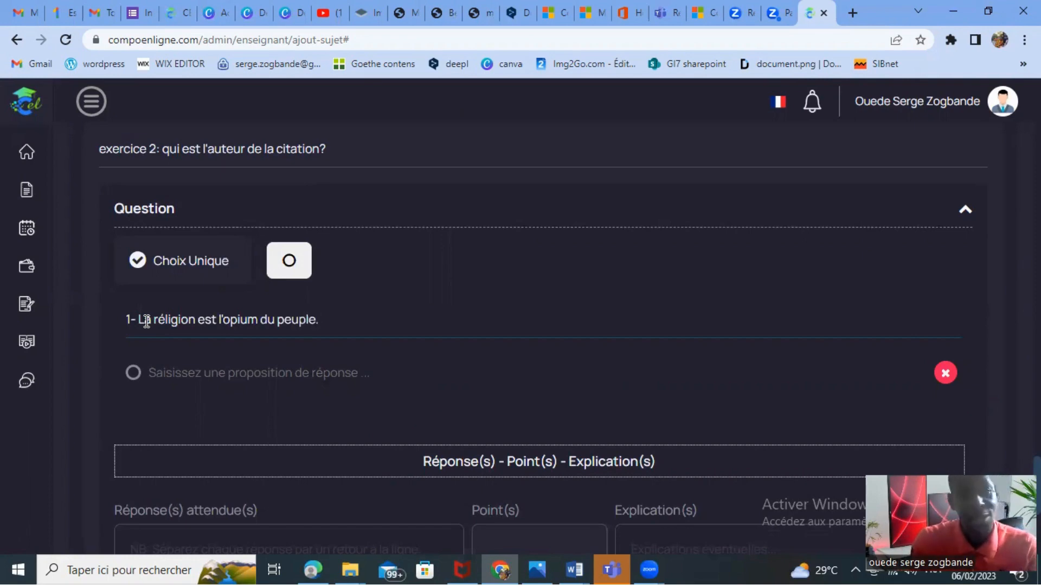
# Add two more answer proposals to the question and fill the first proposal with "Bachelar".
pyautogui.click(289, 262)
pyautogui.click(289, 262)
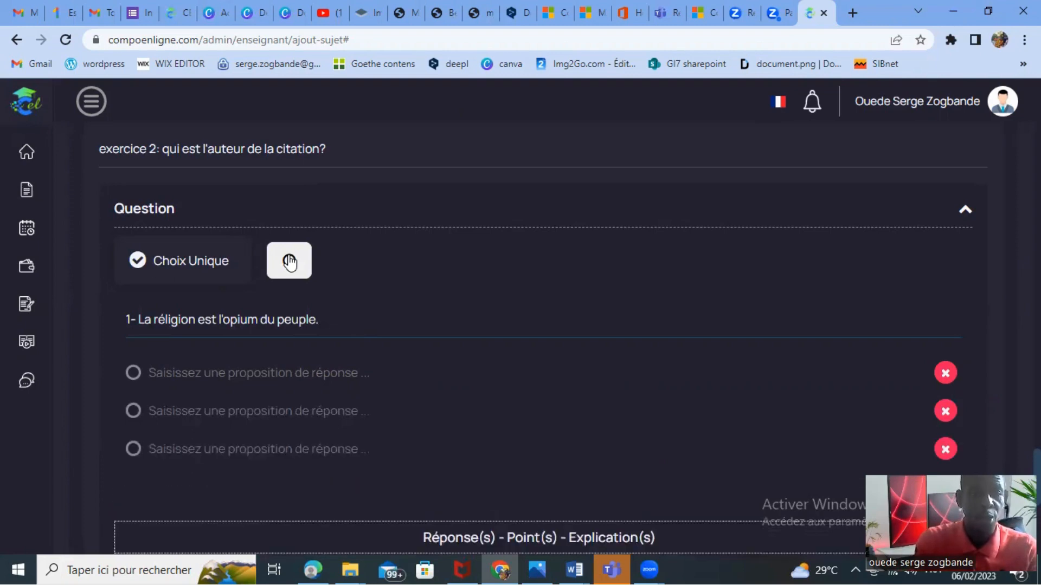
pyautogui.click(255, 373)
pyautogui.write('H')
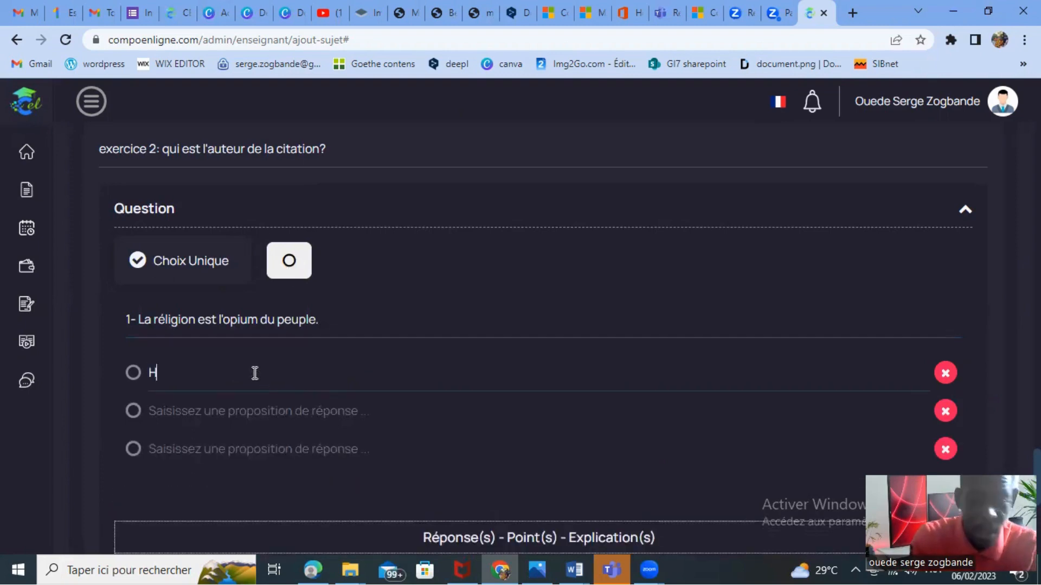
pyautogui.press('BackSpace')
pyautogui.write('Bac')
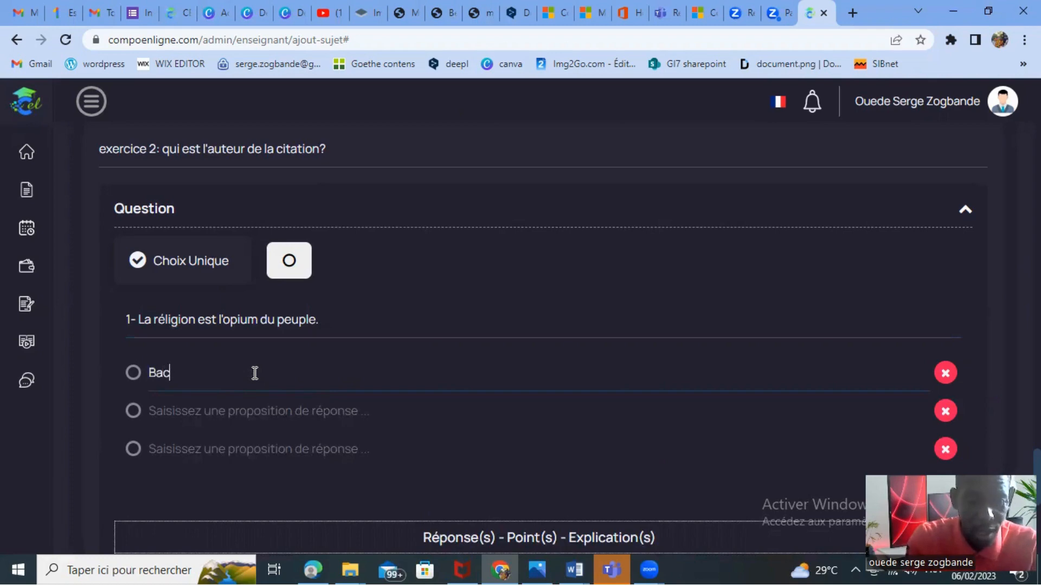
pyautogui.write('helar')
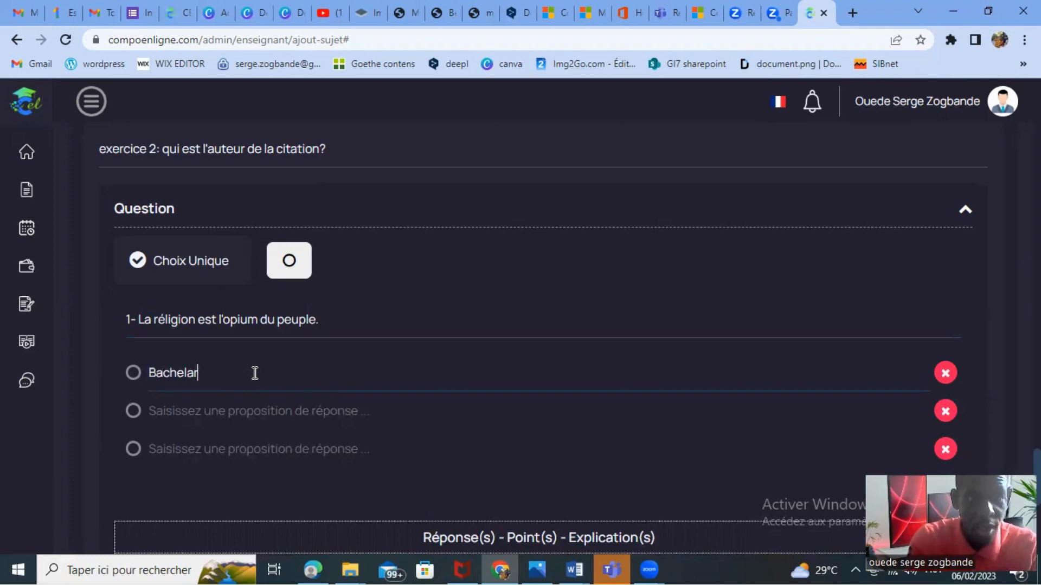
# Fill the second and third answer proposals with "Nietzsche" and "Karl Marx".
pyautogui.click(201, 413)
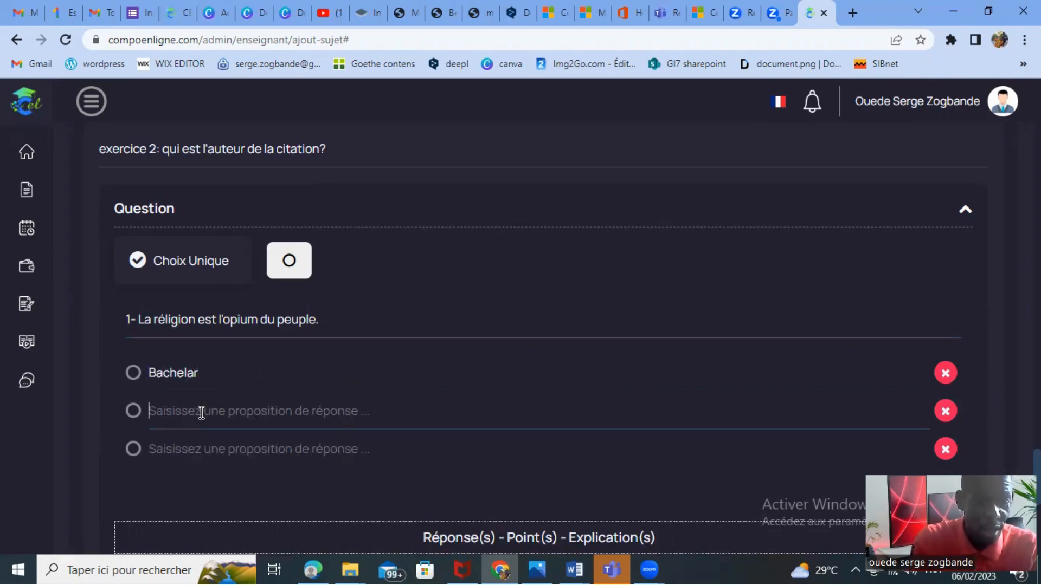
pyautogui.write('Niet')
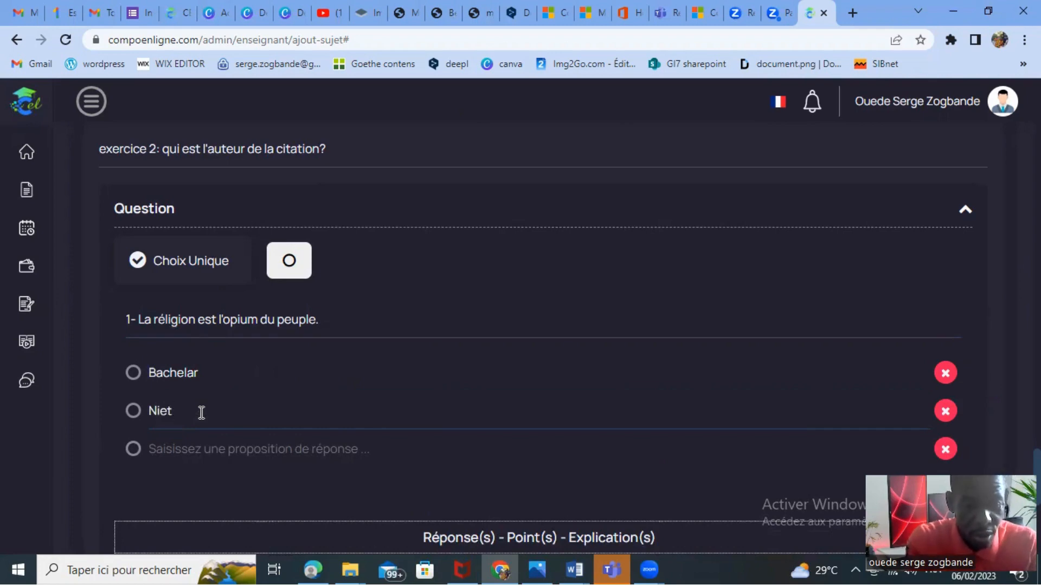
pyautogui.write('zsche')
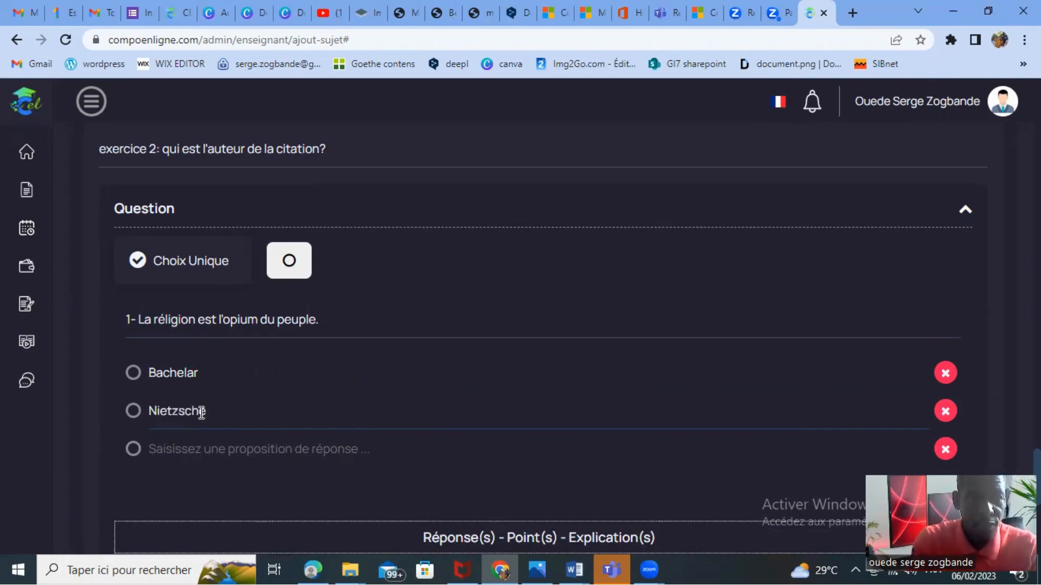
pyautogui.click(189, 452)
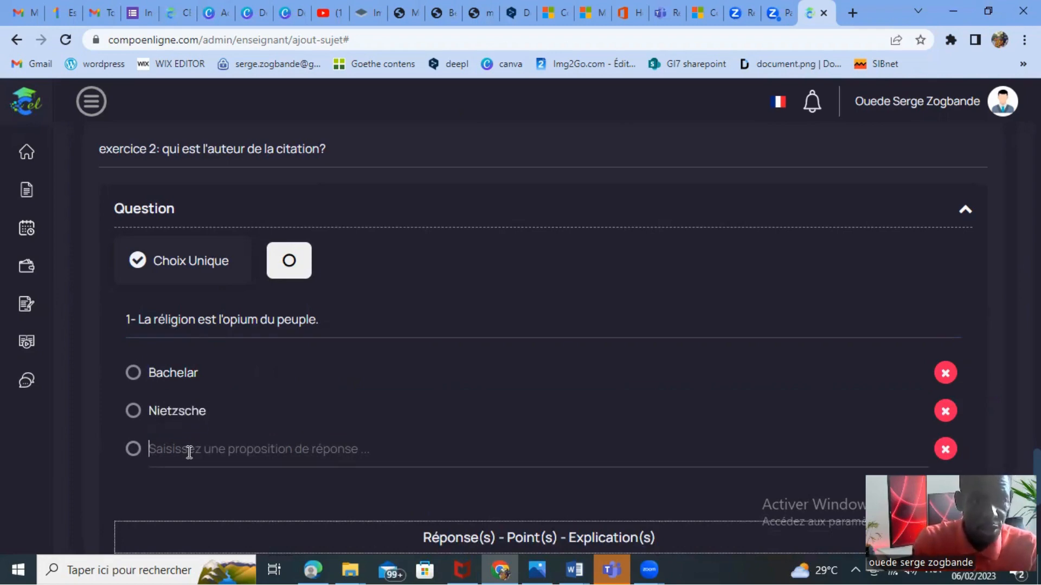
pyautogui.write('Karl')
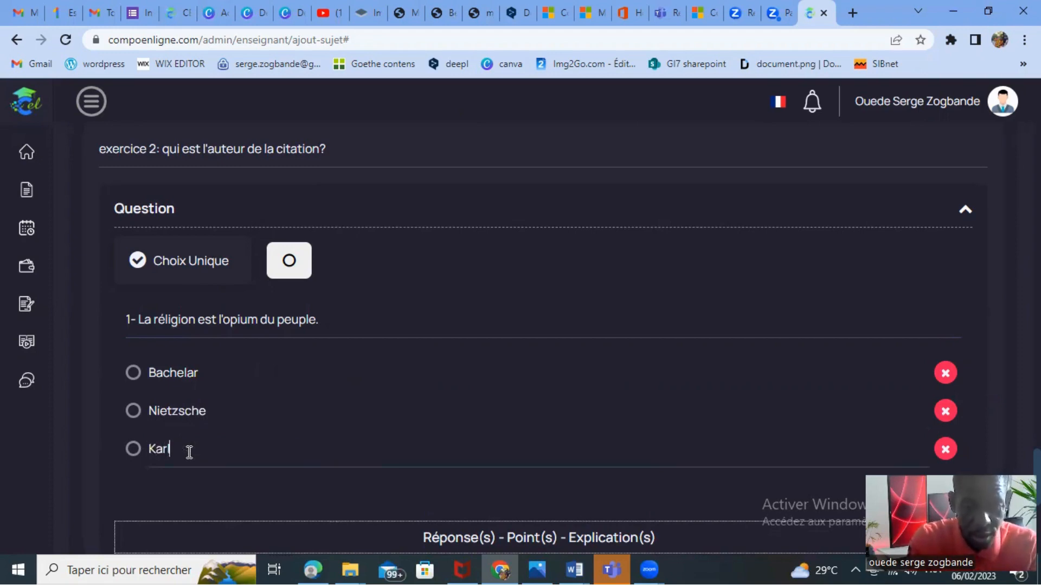
pyautogui.write(' Marx')
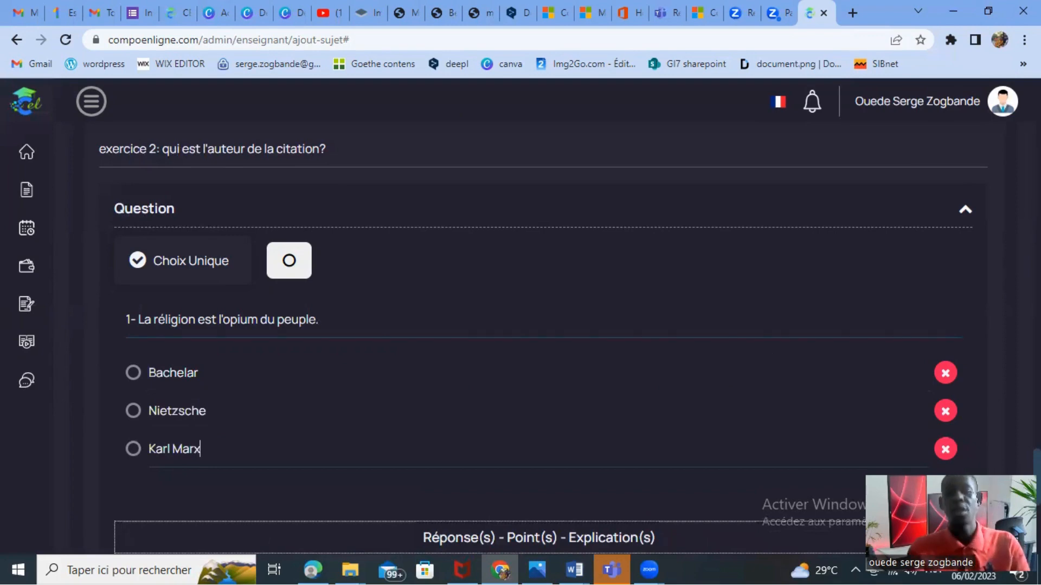
# Enter "Karl Marx" as the expected answer of exercise 2's question and give it 2 points.
pyautogui.scroll(-2, 542, 341)
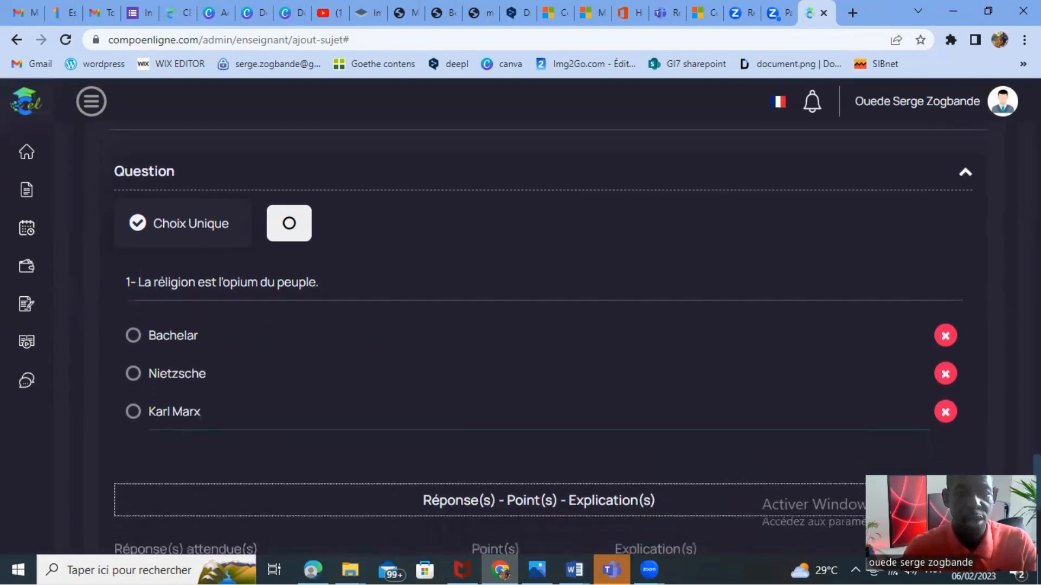
pyautogui.scroll(3, 542, 342)
pyautogui.scroll(5, 542, 325)
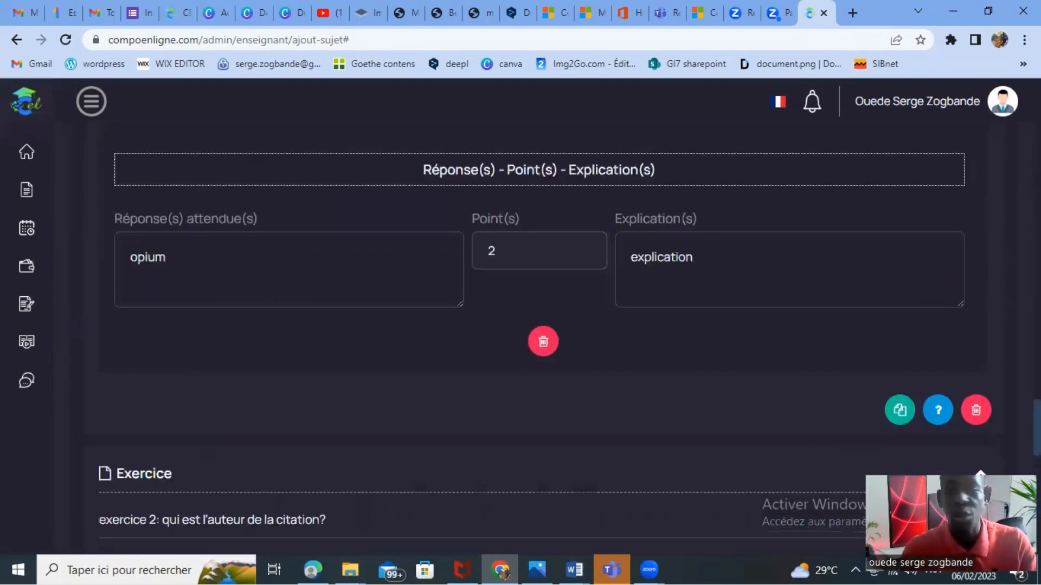
pyautogui.scroll(-10, 542, 325)
pyautogui.scroll(4, 542, 326)
pyautogui.scroll(-1, 695, 457)
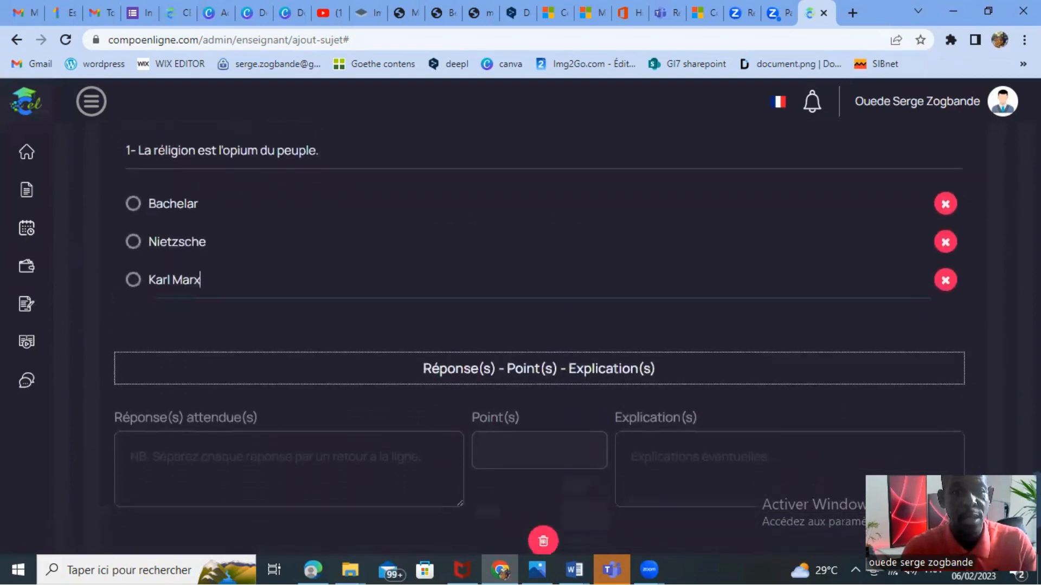
pyautogui.scroll(2, 695, 457)
pyautogui.scroll(-3, 695, 457)
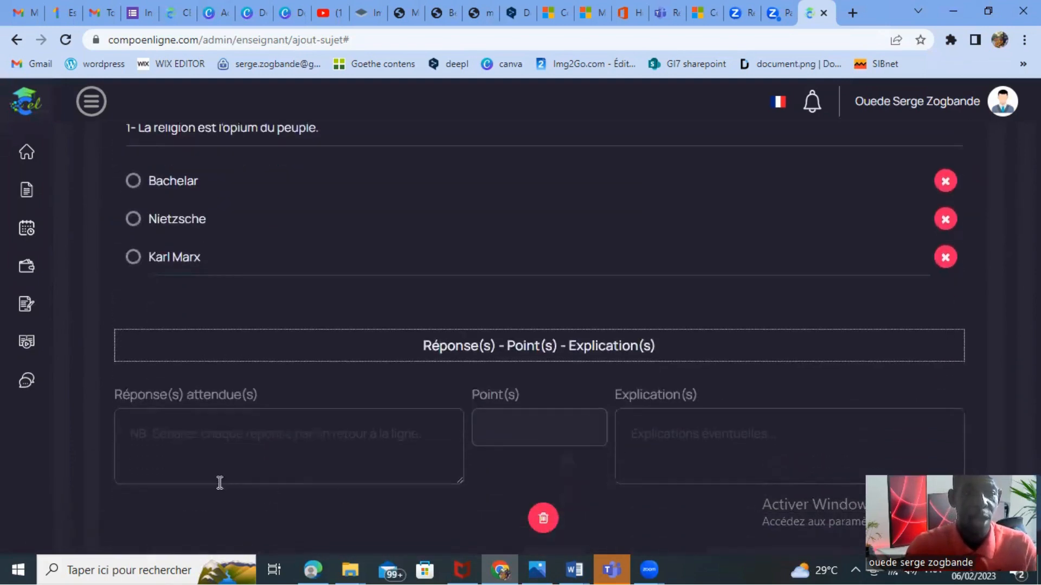
pyautogui.click(184, 436)
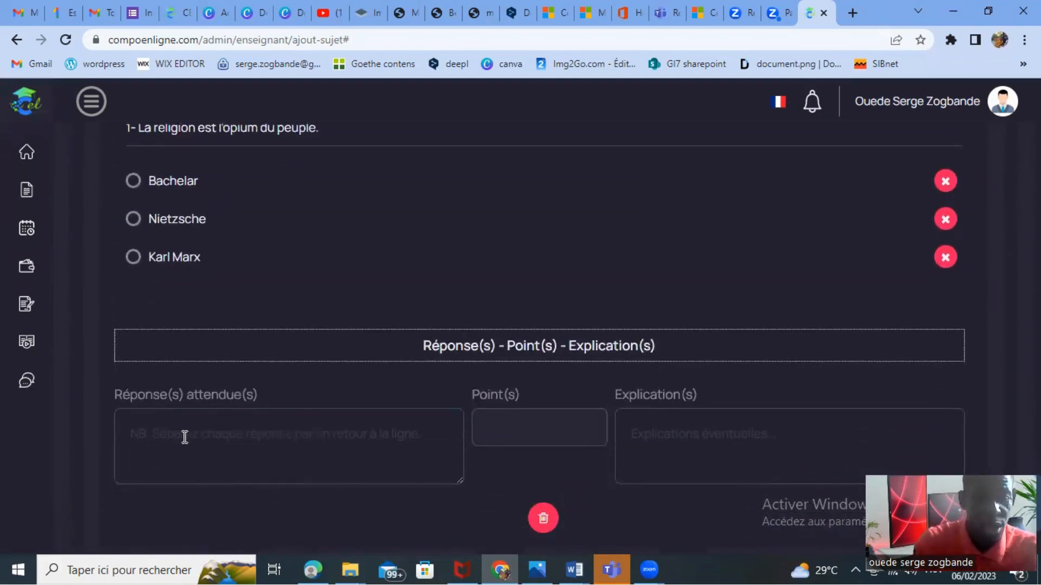
pyautogui.write('Karl Marx')
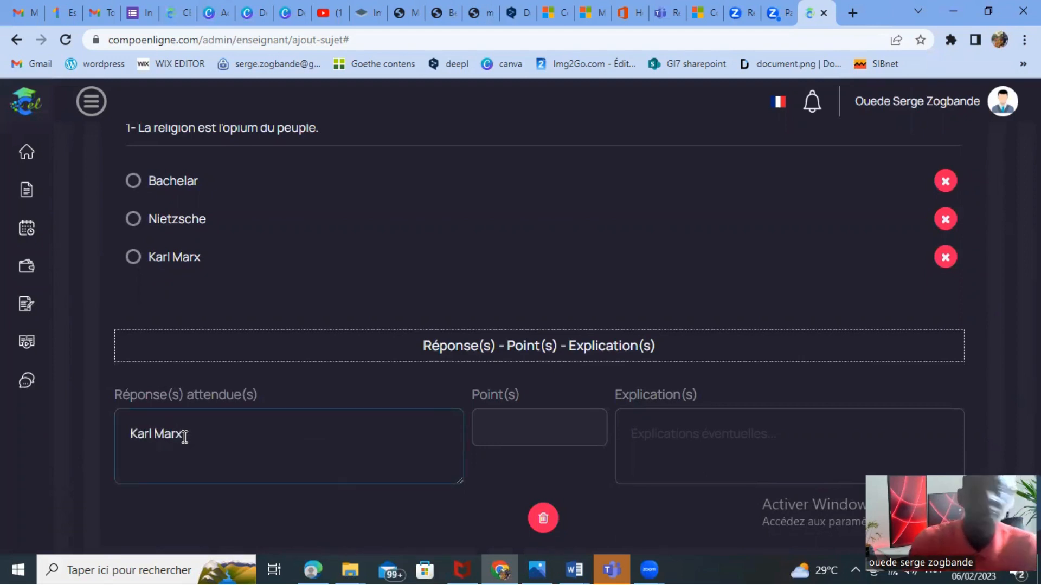
pyautogui.click(526, 433)
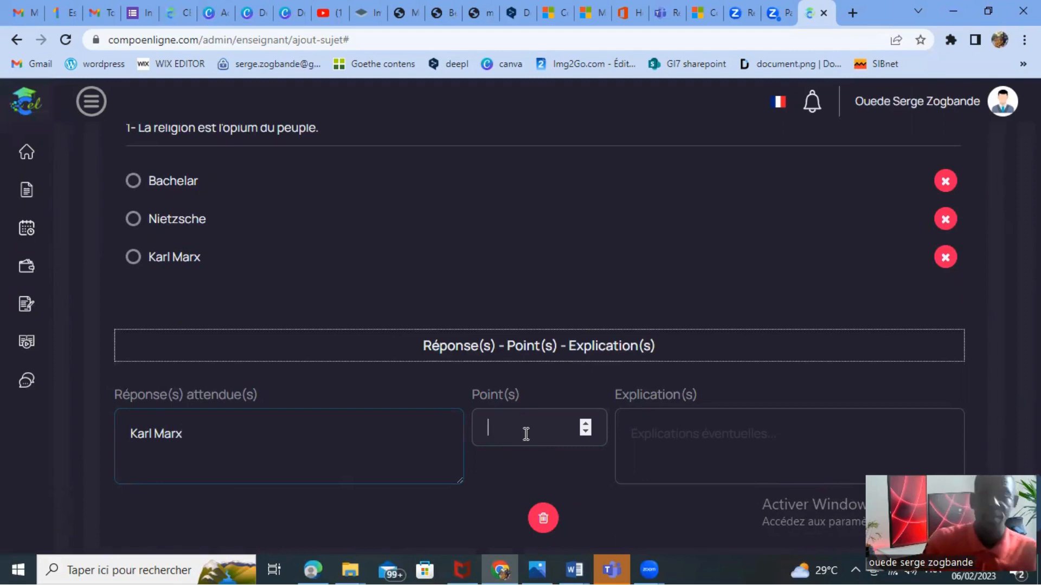
pyautogui.write('2')
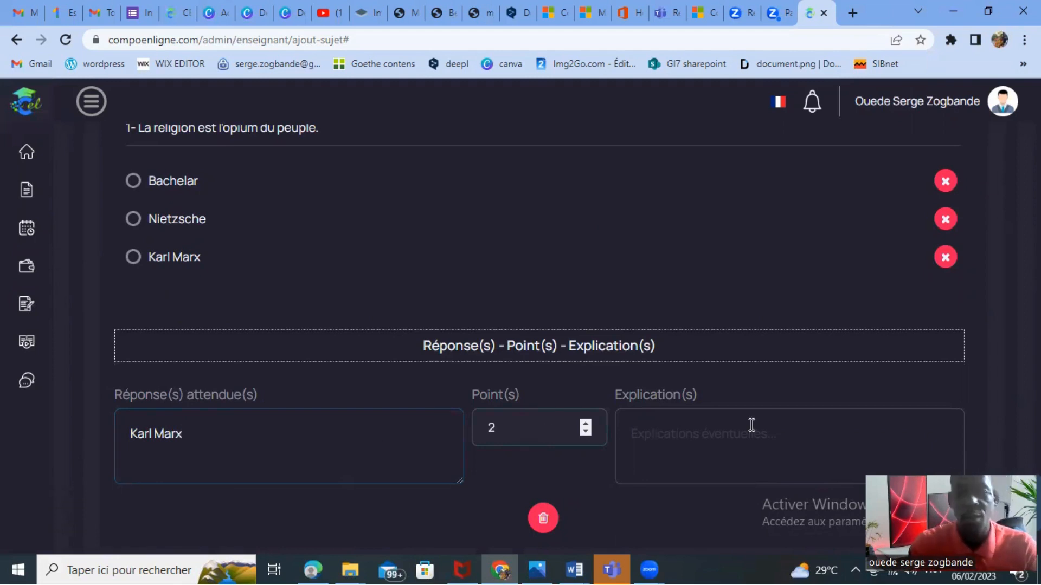
# Leave the question's explanation blank and save the whole subject as a draft.
pyautogui.click(698, 435)
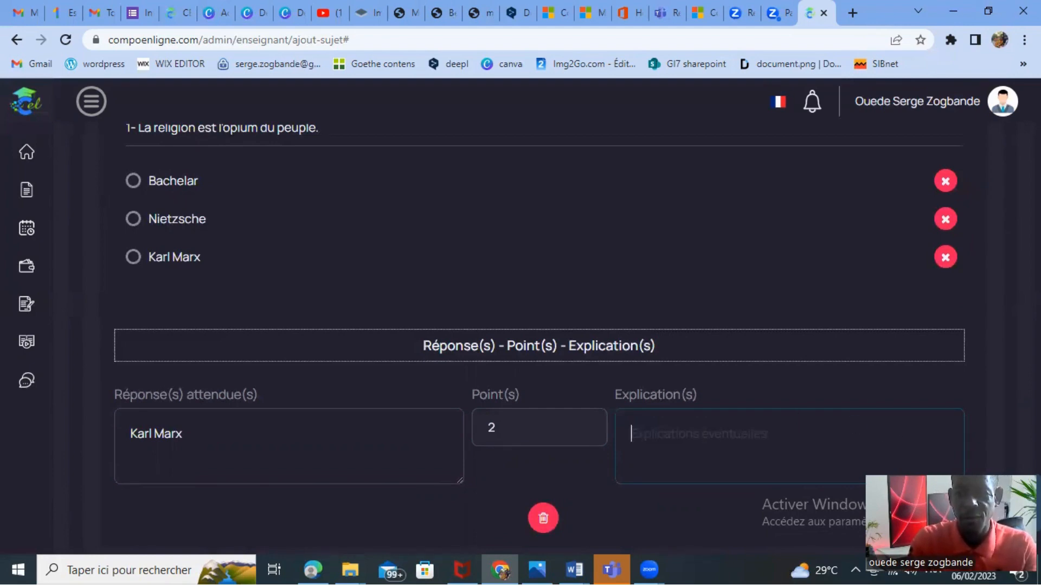
pyautogui.scroll(1, 539, 336)
pyautogui.scroll(-4, 540, 336)
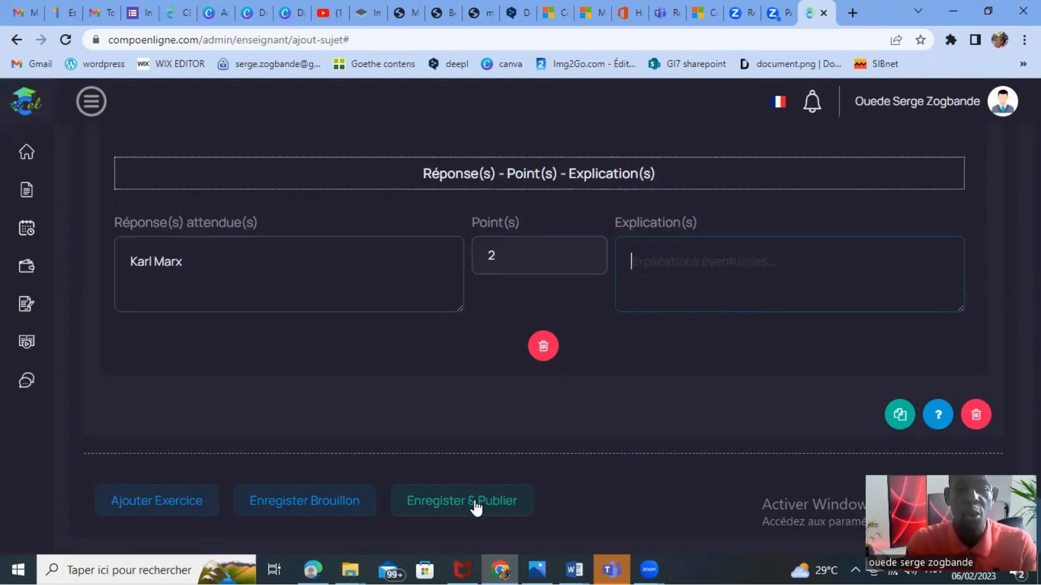
pyautogui.click(299, 505)
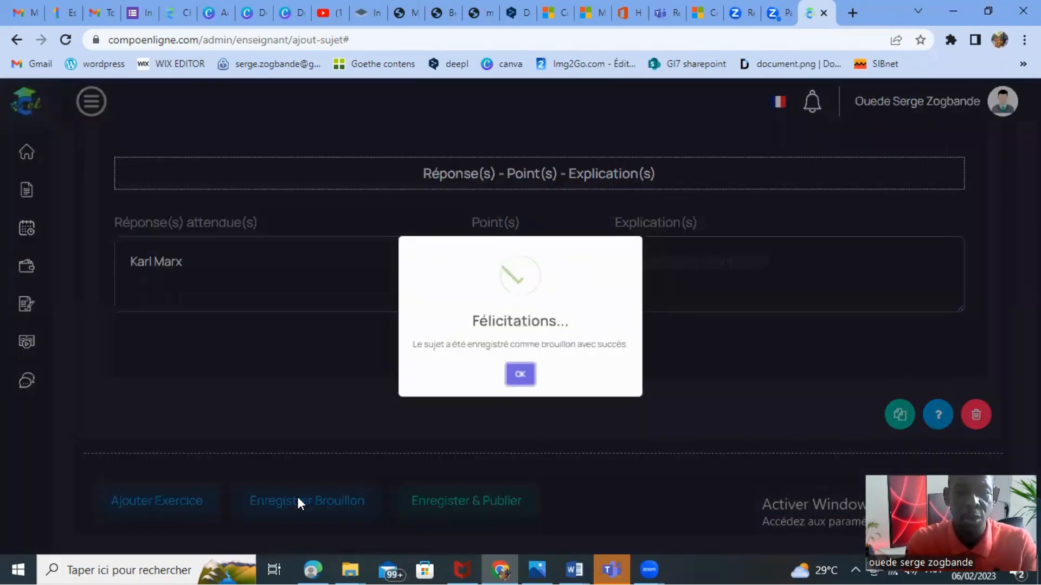
# Dismiss the draft-saved confirmation and examine the header, instructions and start of exercise 1 in the subject preview.
pyautogui.click(519, 376)
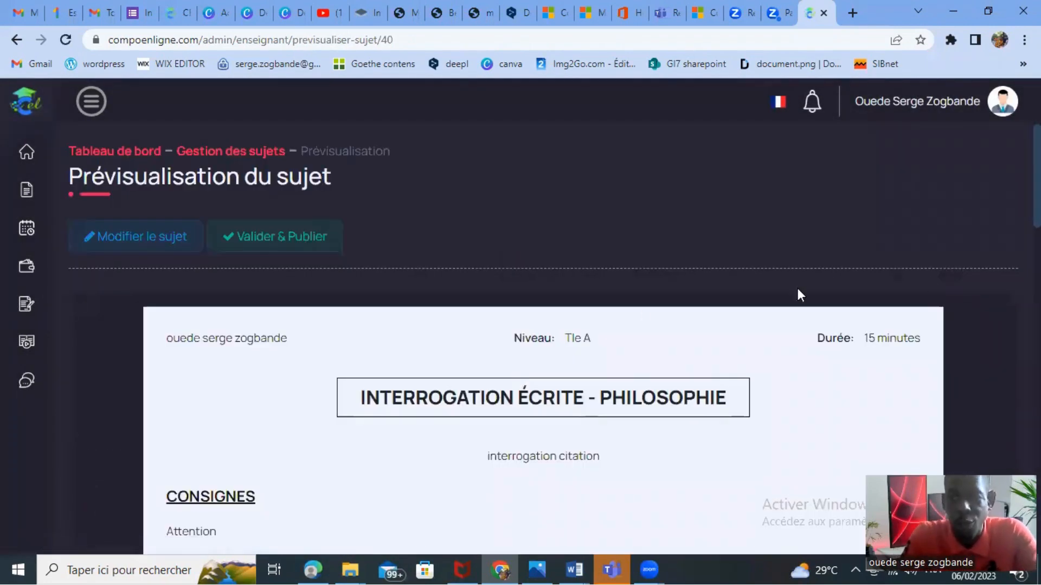
pyautogui.scroll(-5, 542, 325)
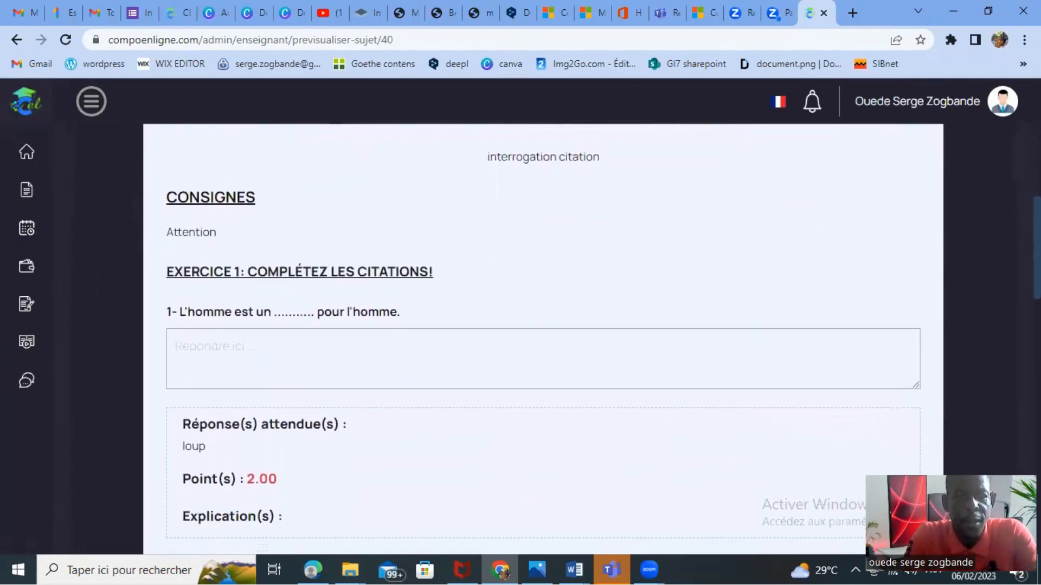
pyautogui.scroll(1, 542, 325)
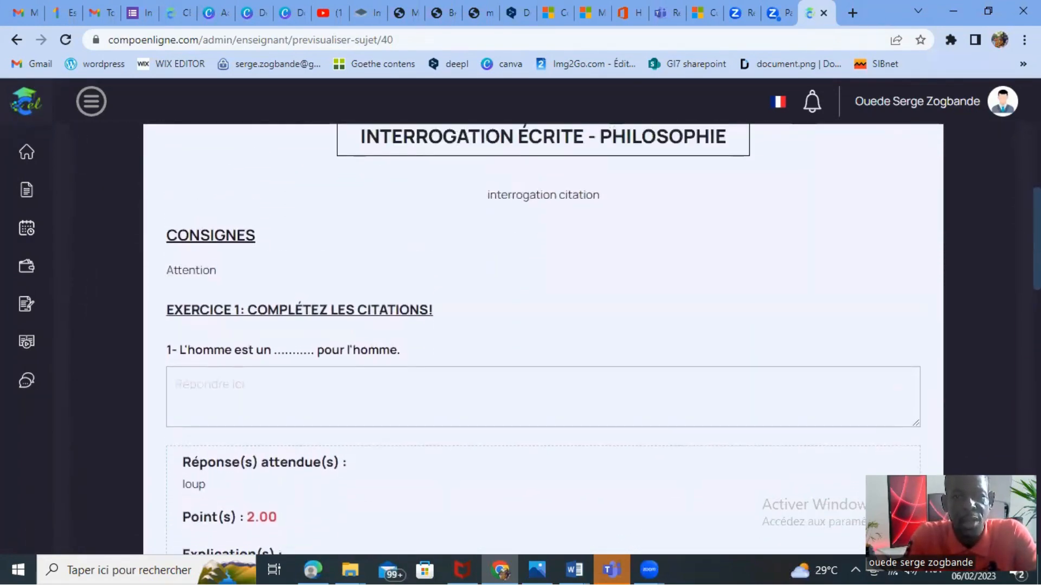
pyautogui.scroll(3, 542, 325)
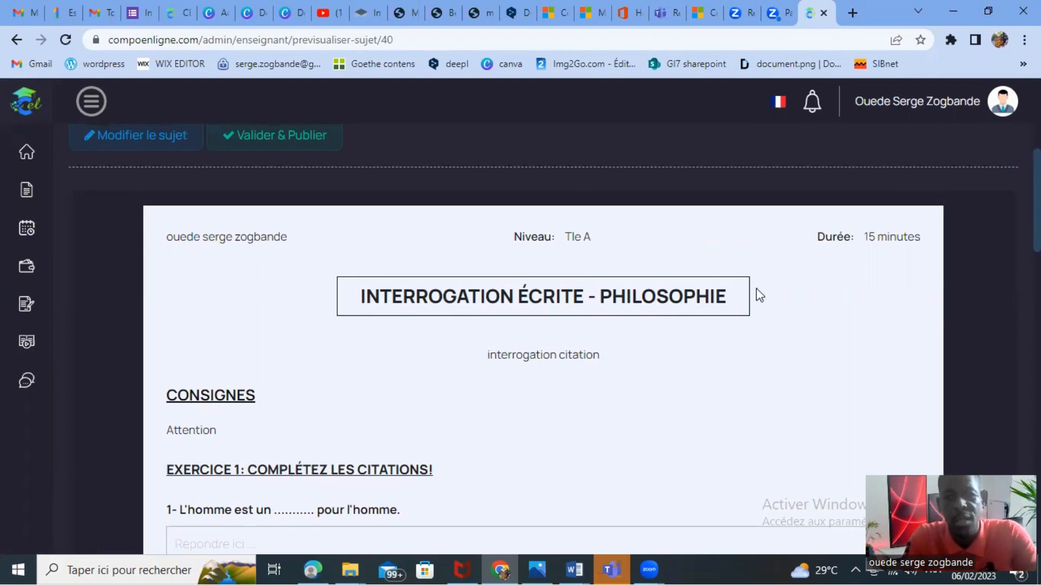
pyautogui.scroll(-2, 932, 249)
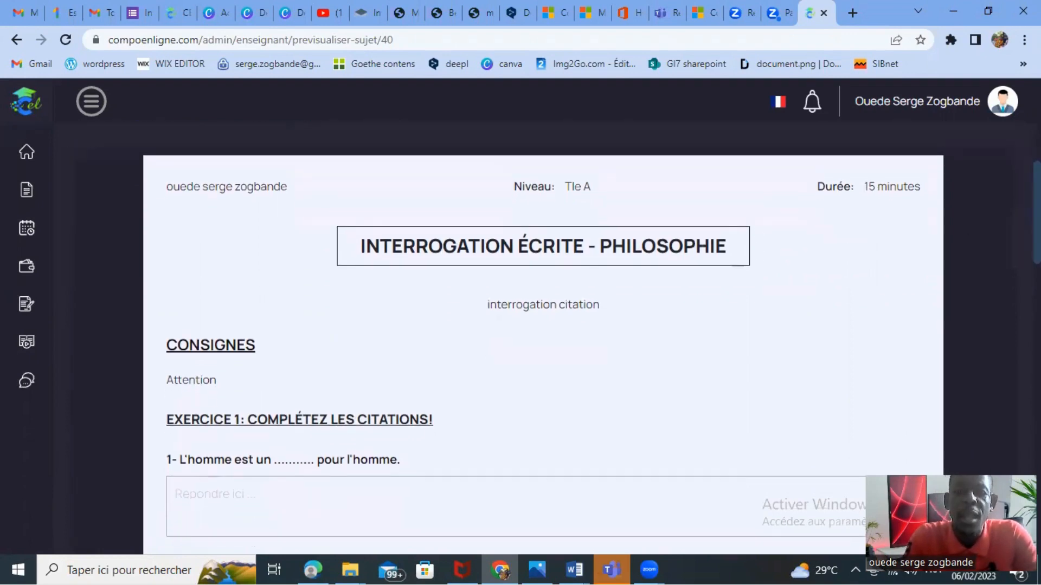
pyautogui.scroll(1, 938, 239)
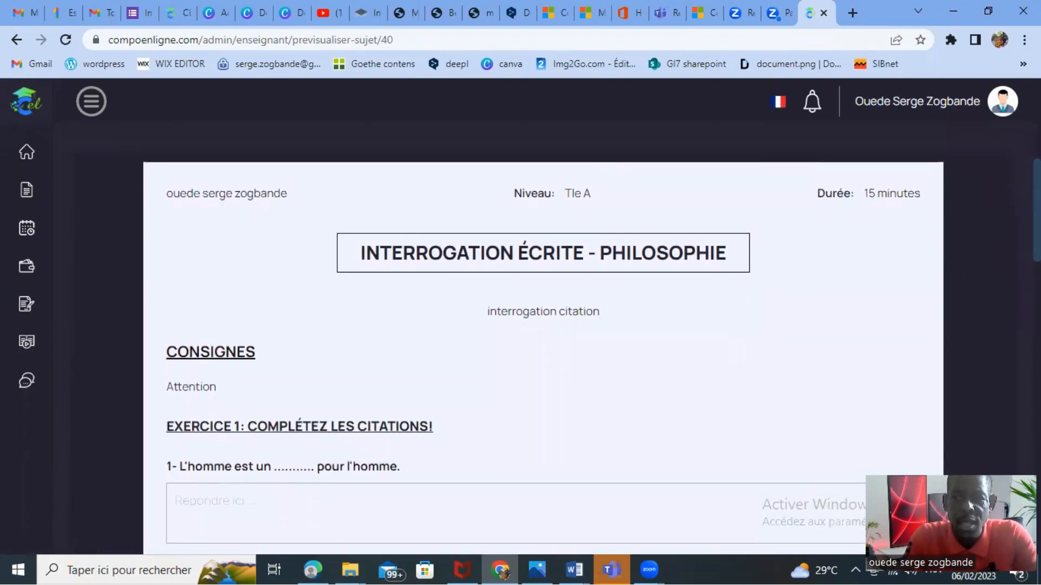
# Try the answer "loup" in the response field of exercise 1's first question, then clear it.
pyautogui.scroll(-2, 418, 246)
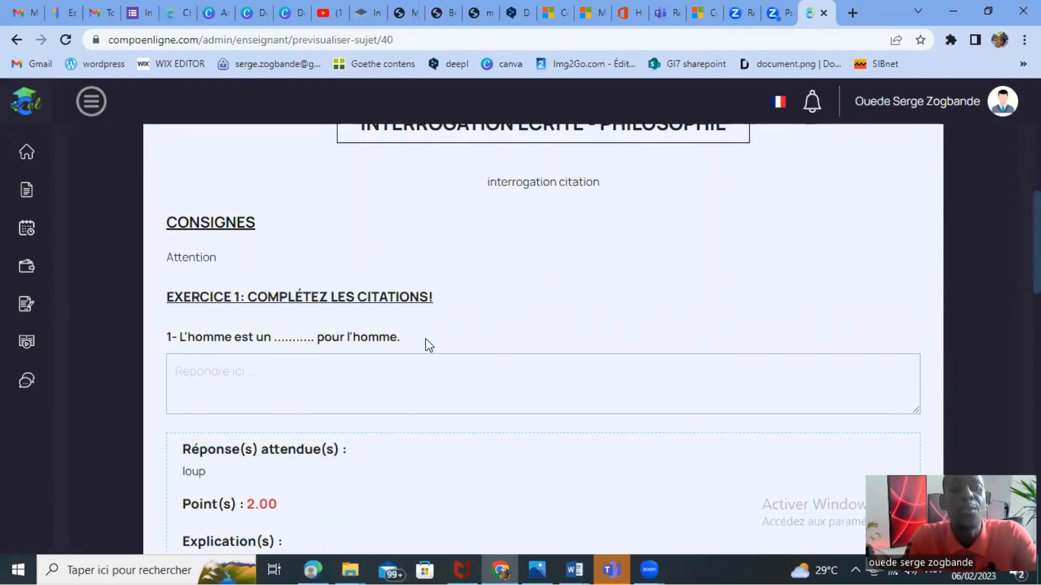
pyautogui.click(228, 373)
pyautogui.write('loup')
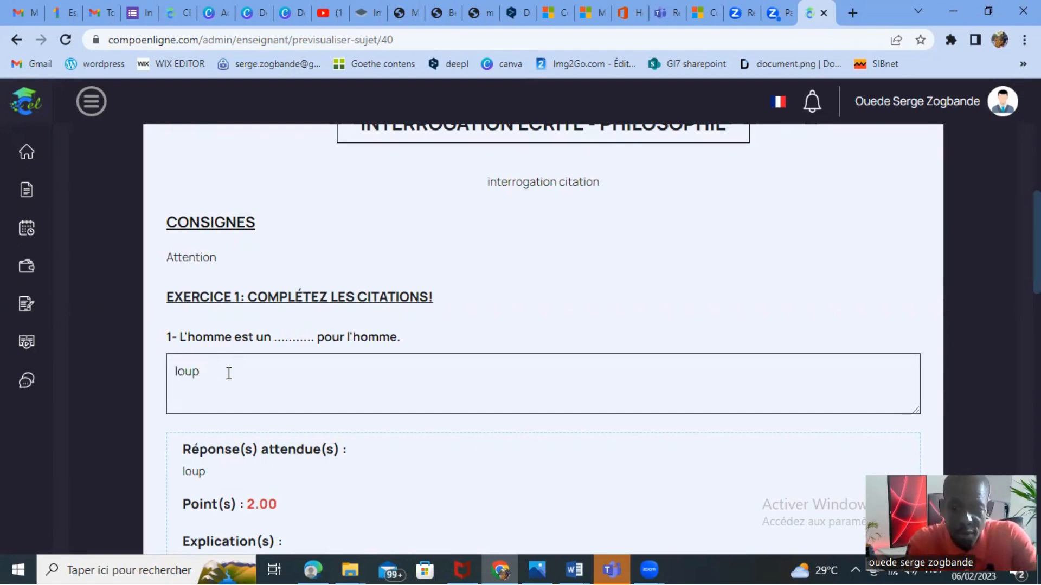
pyautogui.press('BackSpace')
pyautogui.press('BackSpace')
pyautogui.press('BackSpace')
pyautogui.press('BackSpace')
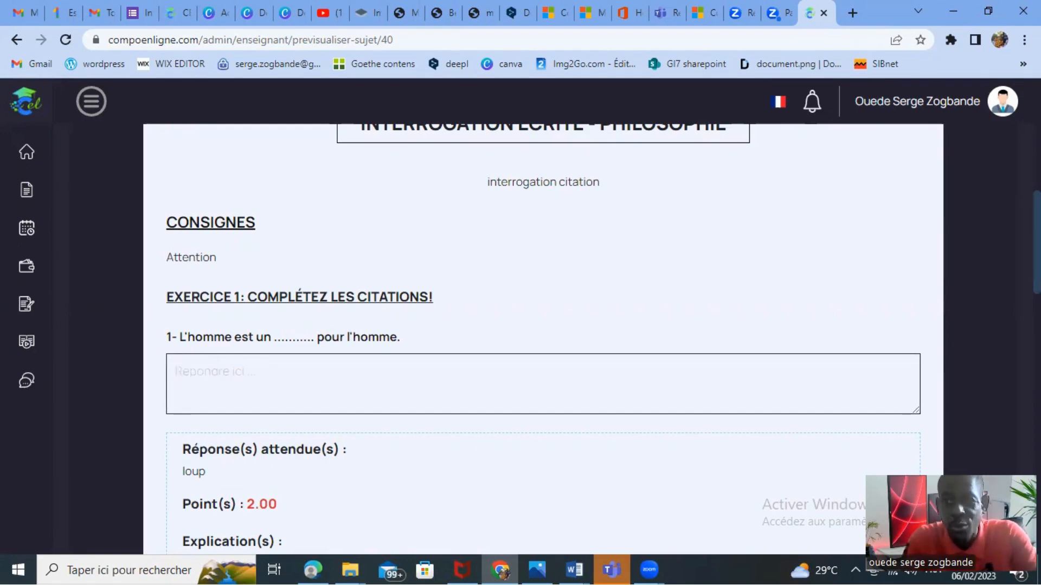
pyautogui.scroll(-1, 542, 325)
pyautogui.write('lou')
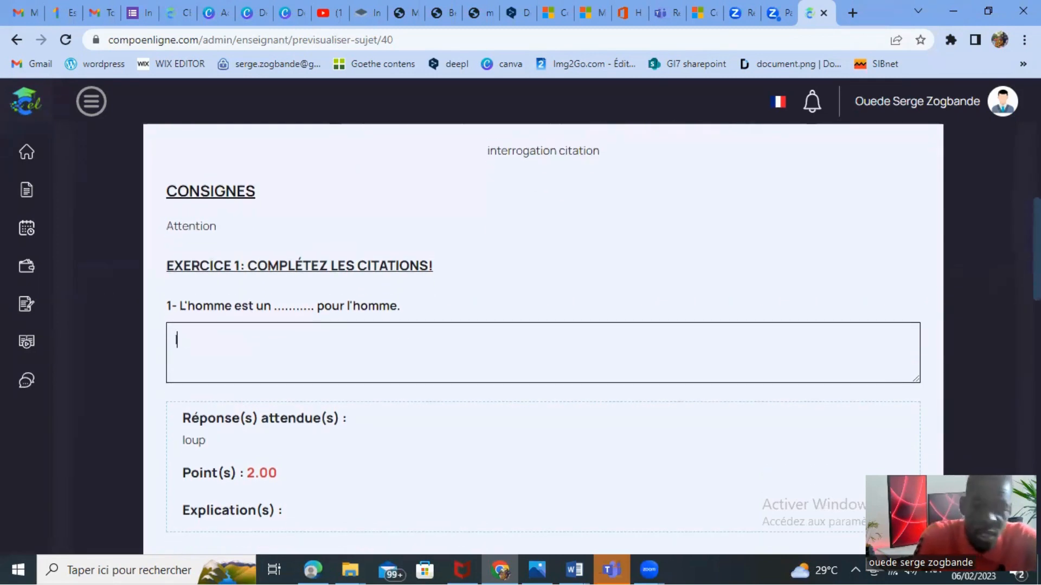
pyautogui.write('p')
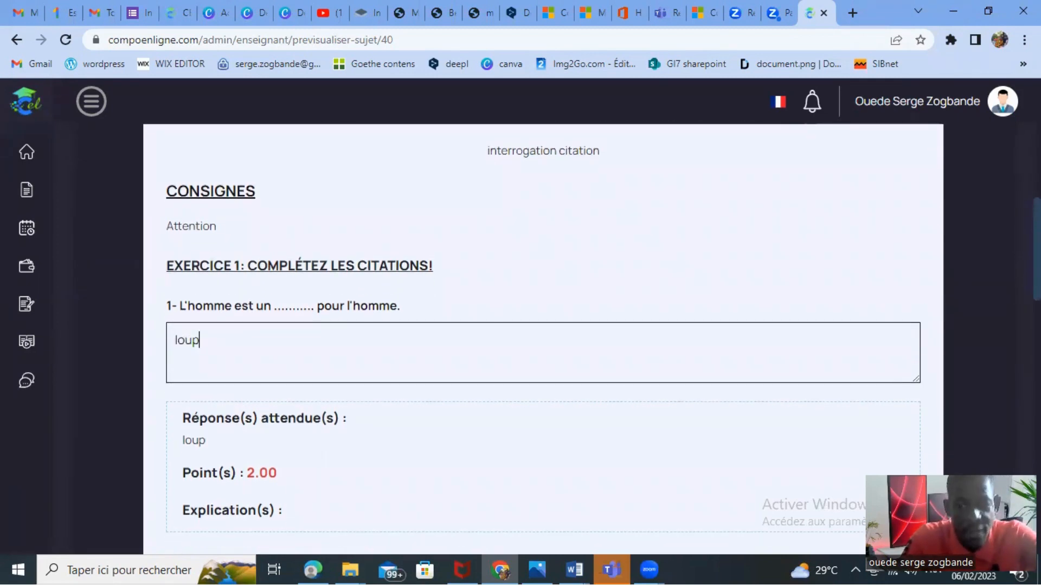
pyautogui.press('BackSpace')
pyautogui.press('BackSpace')
pyautogui.press('BackSpace')
pyautogui.press('BackSpace')
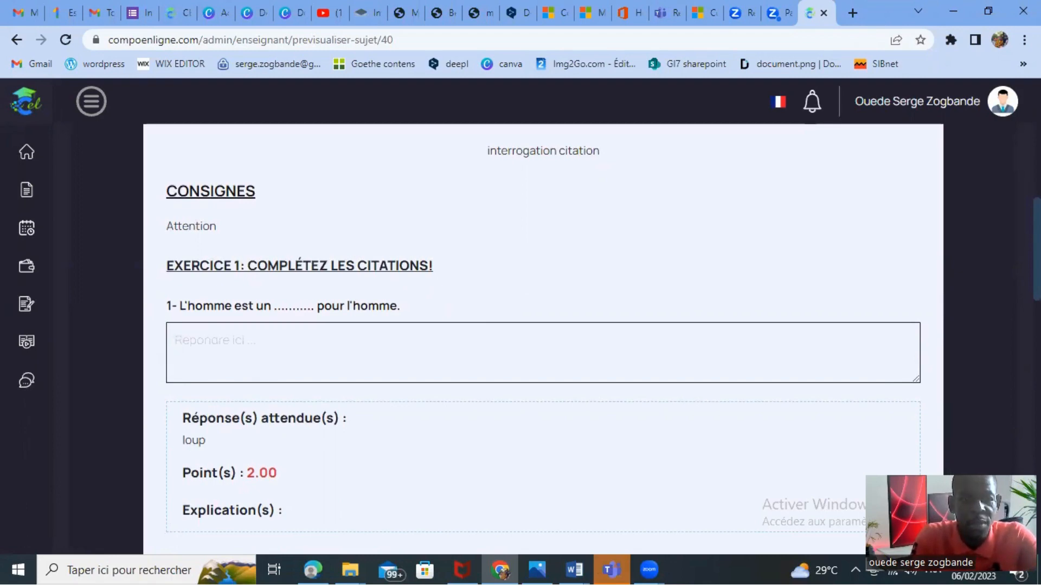
# Try the answer "opium" in the response field of exercise 1's second question, then clear it.
pyautogui.scroll(-5, 542, 325)
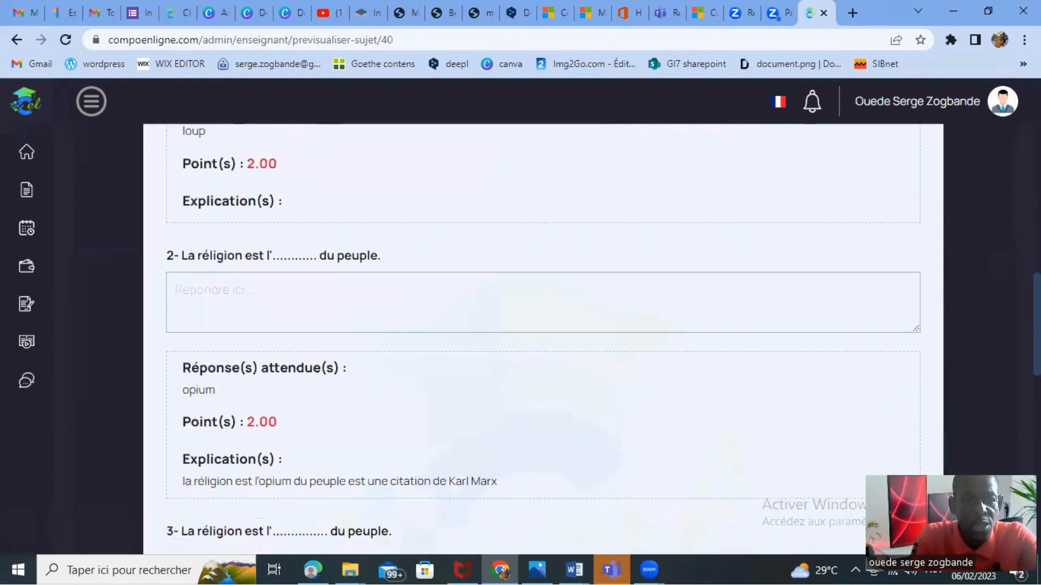
pyautogui.click(255, 306)
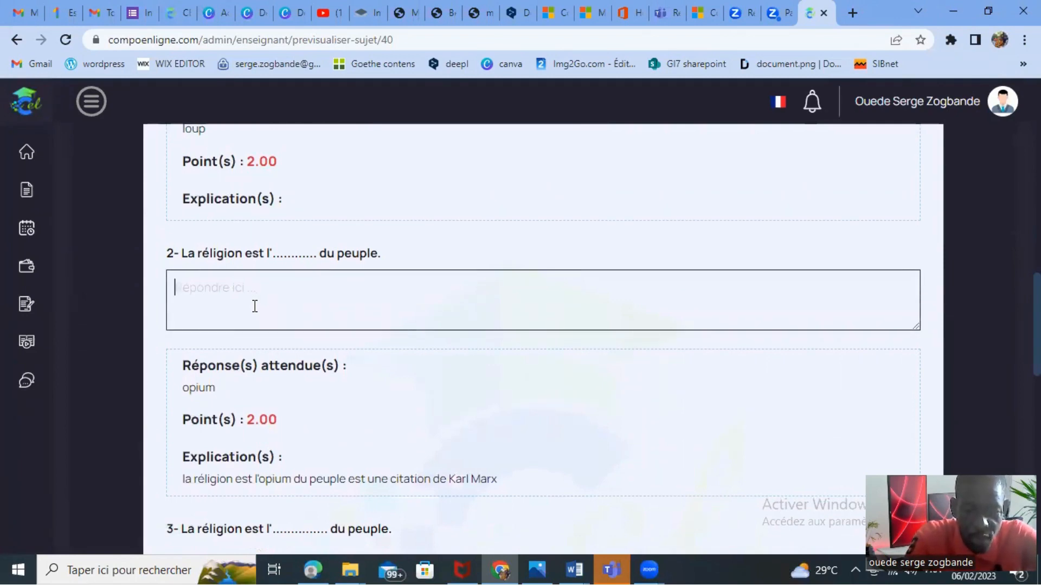
pyautogui.write('opium')
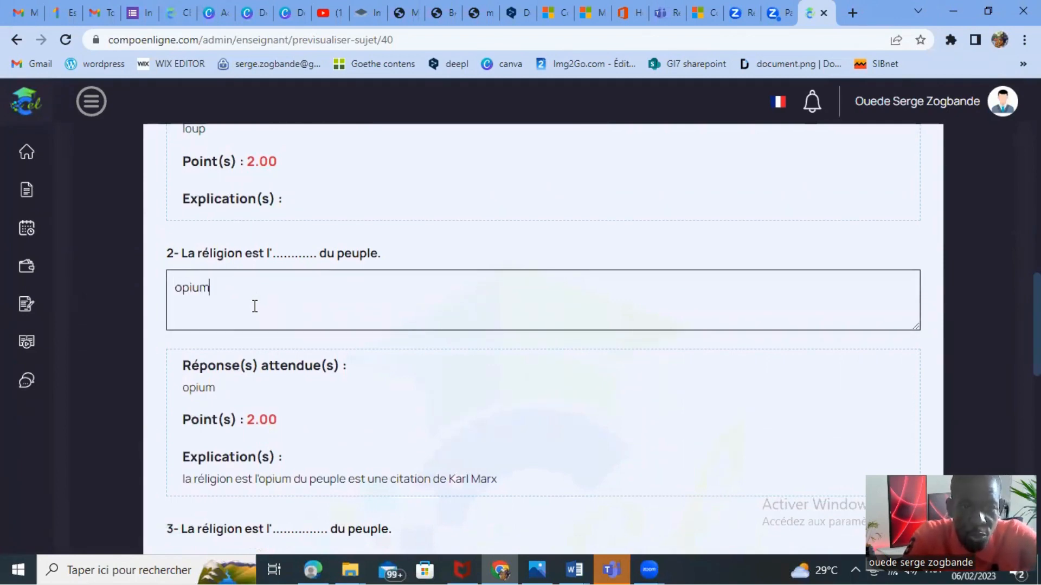
pyautogui.press('BackSpace')
pyautogui.press('BackSpace')
pyautogui.press('BackSpace')
pyautogui.press('BackSpace')
pyautogui.press('BackSpace')
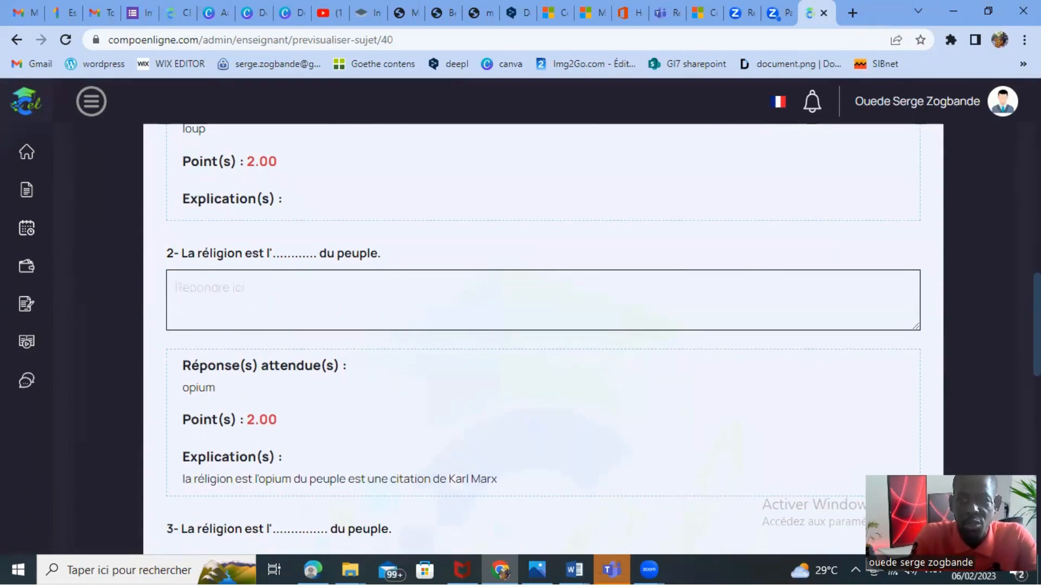
# Review exercise 1's third question and exercise 2 in the preview, checking proposals, expected answers, points and explanations, then return to the subject's header.
pyautogui.scroll(-3, 319, 428)
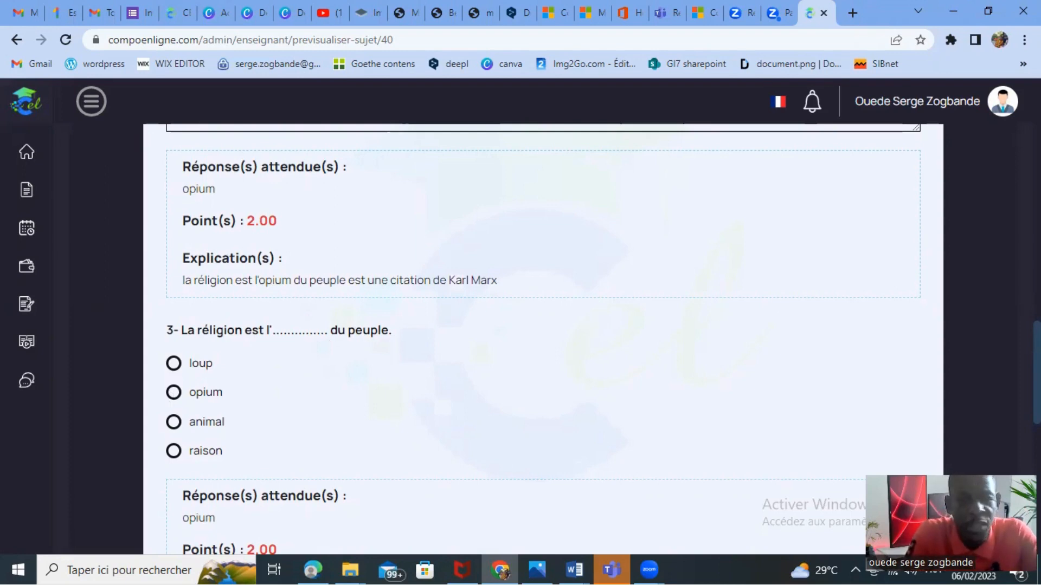
pyautogui.scroll(-3, 542, 336)
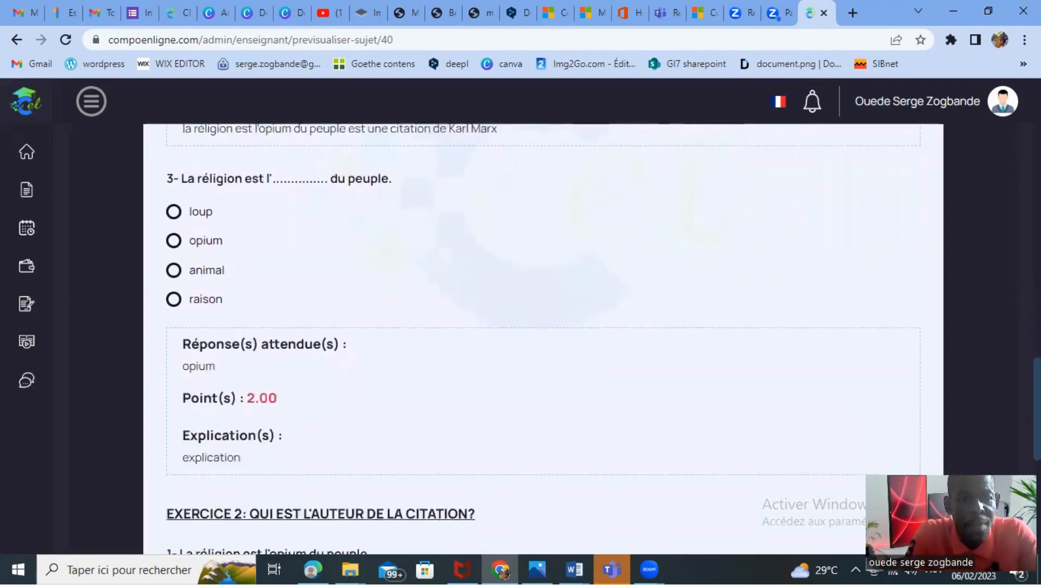
pyautogui.scroll(-2, 542, 336)
pyautogui.scroll(1, 542, 336)
pyautogui.scroll(-1, 542, 336)
pyautogui.scroll(1, 542, 336)
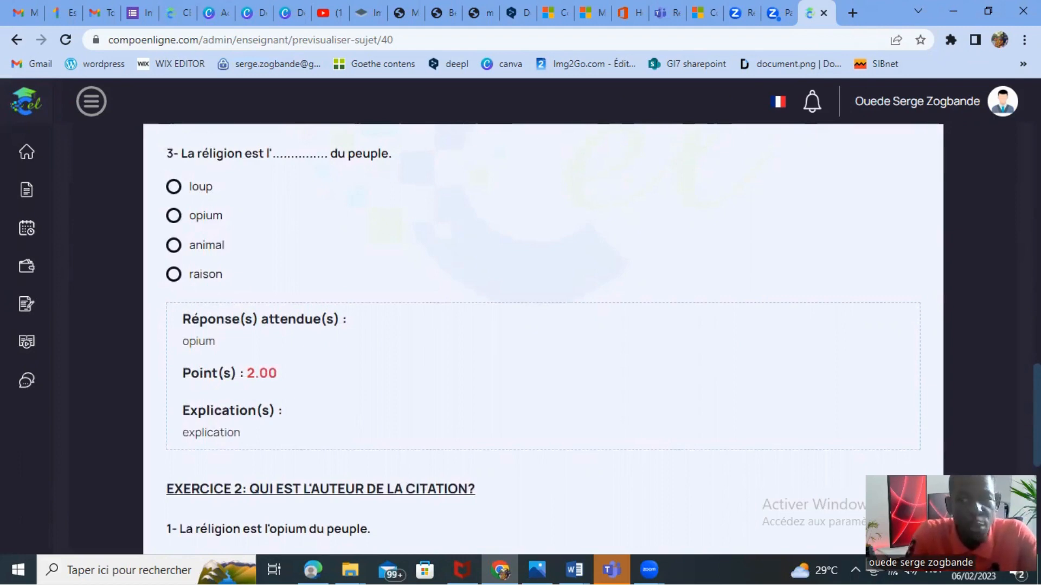
pyautogui.scroll(-5, 542, 336)
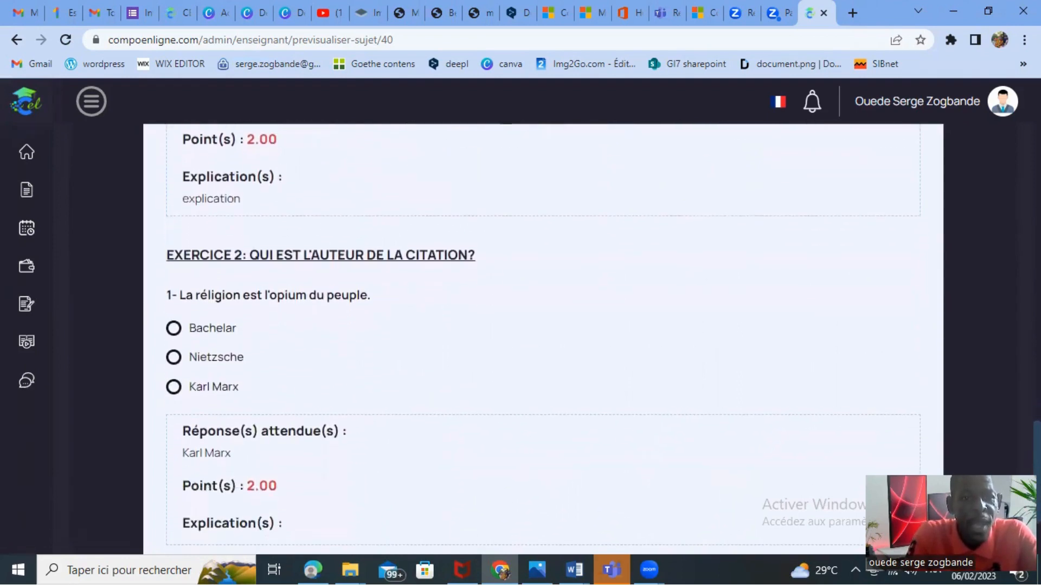
pyautogui.scroll(-1, 441, 422)
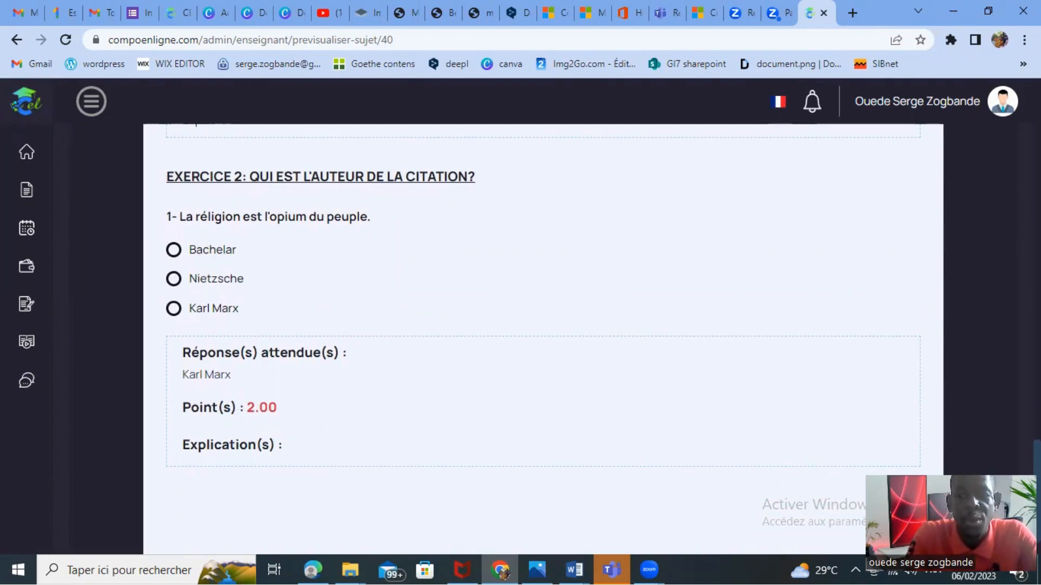
pyautogui.scroll(-1, 543, 339)
pyautogui.scroll(13, 543, 339)
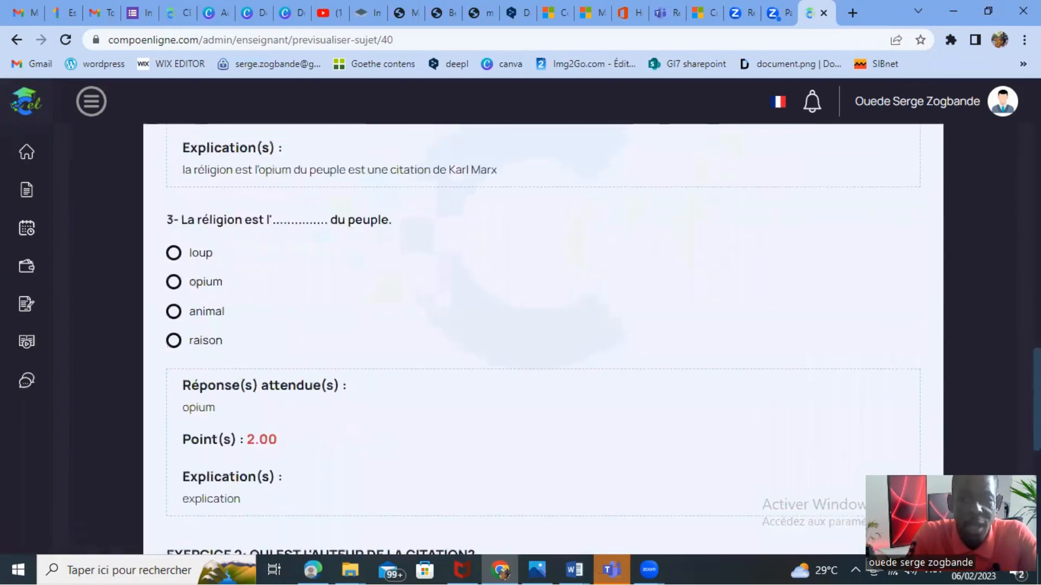
pyautogui.scroll(-5, 543, 340)
pyautogui.scroll(8, 543, 340)
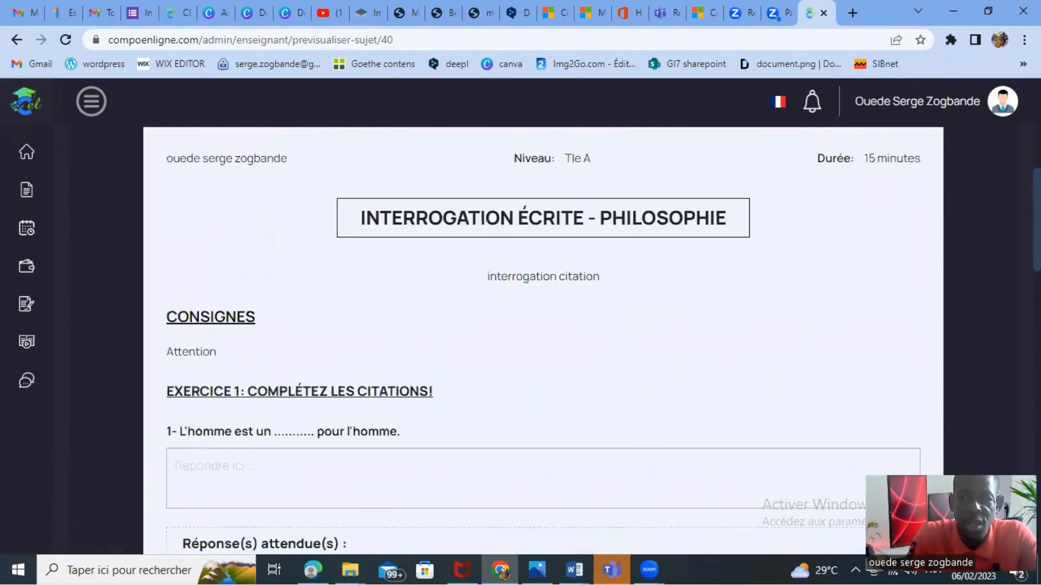
pyautogui.scroll(3, 543, 340)
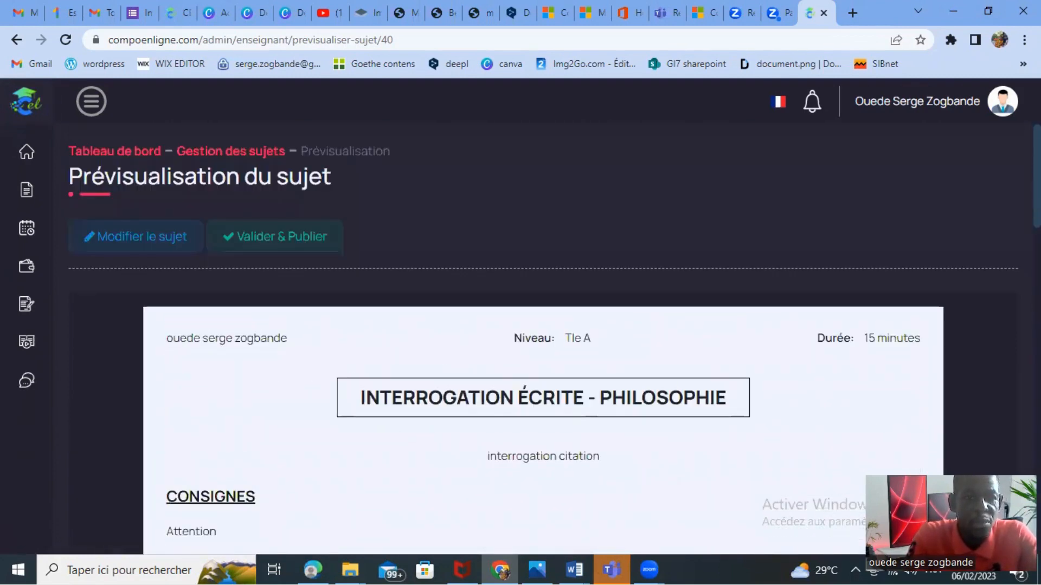
pyautogui.scroll(-2, 961, 182)
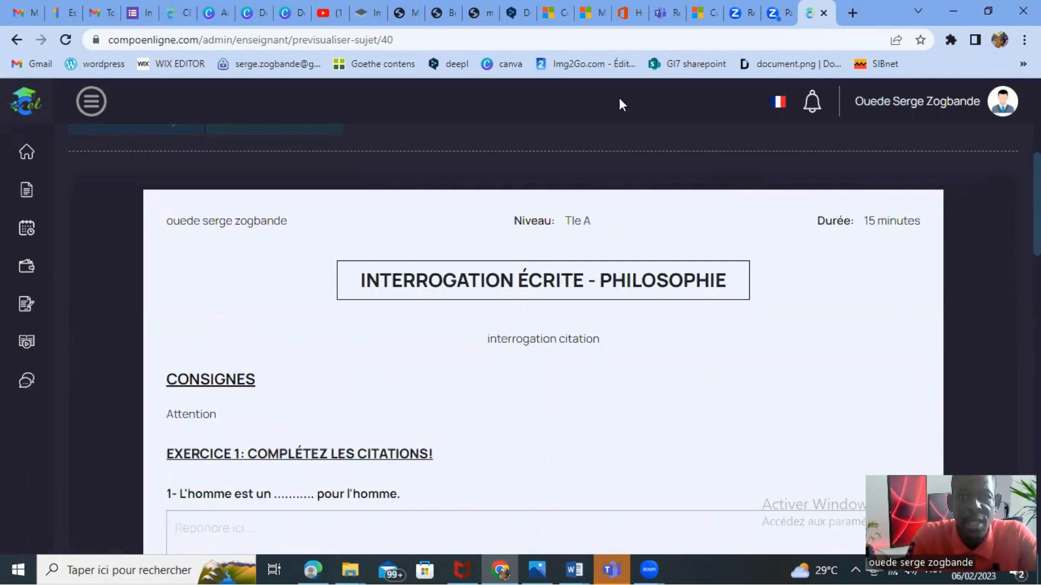